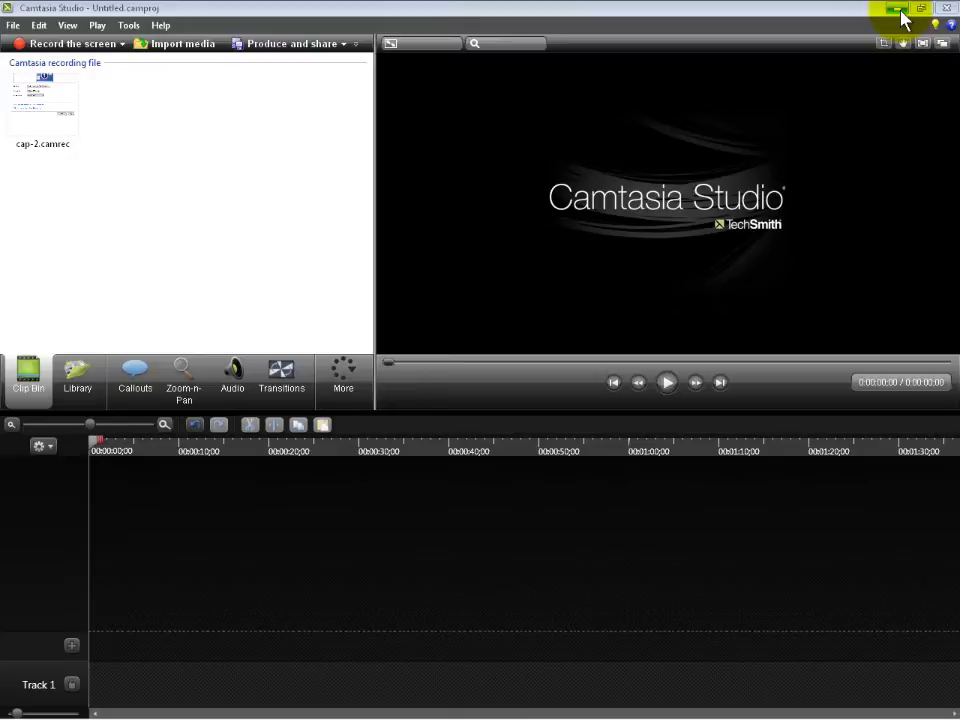
Drag the Screen Resolution slider from 1280 × 960 up to 1440 × 1080, without applying it
left_click(899, 10)
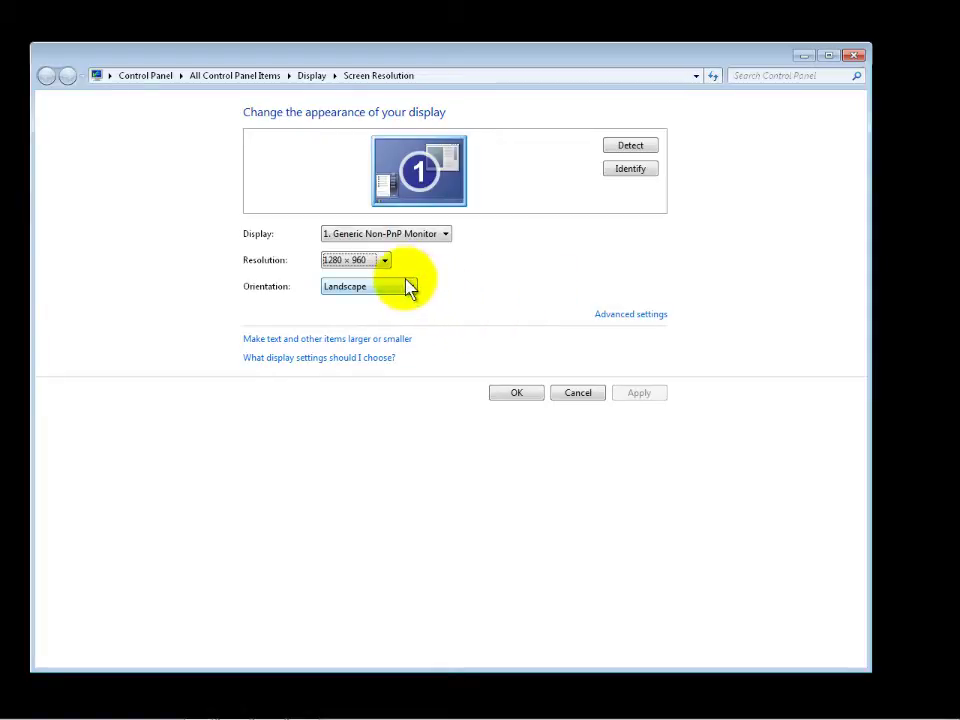
left_click(379, 261)
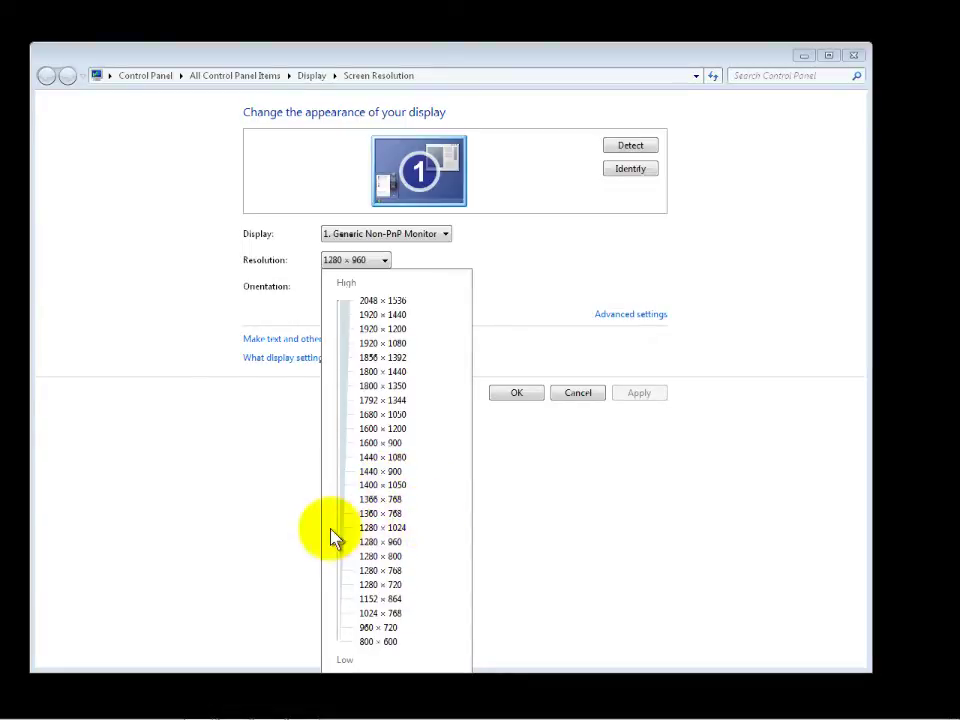
left_click_drag(338, 542, 349, 457)
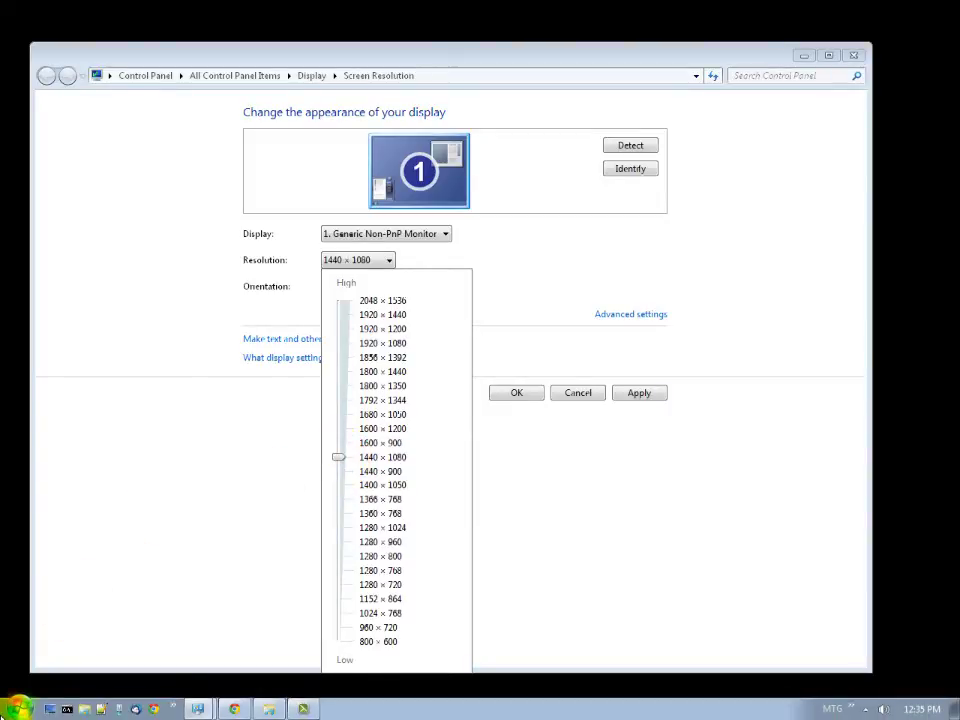
Launch Calculator, place it over Screen Resolution, and compute 1520 / 4 * 3 = 1140
left_click(18, 709)
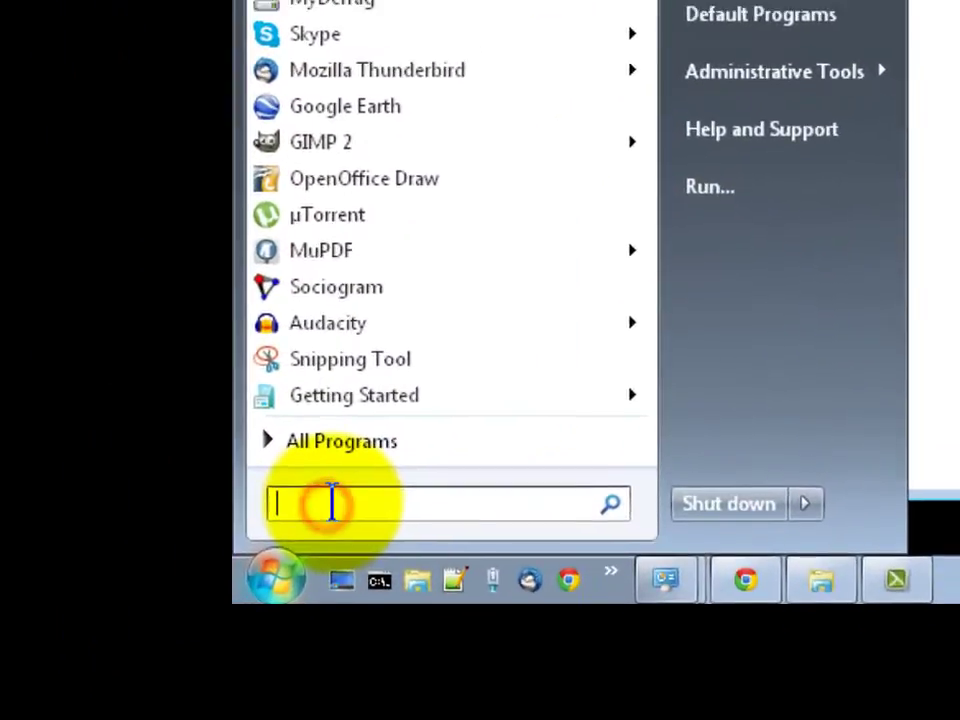
type("calc")
key("Escape")
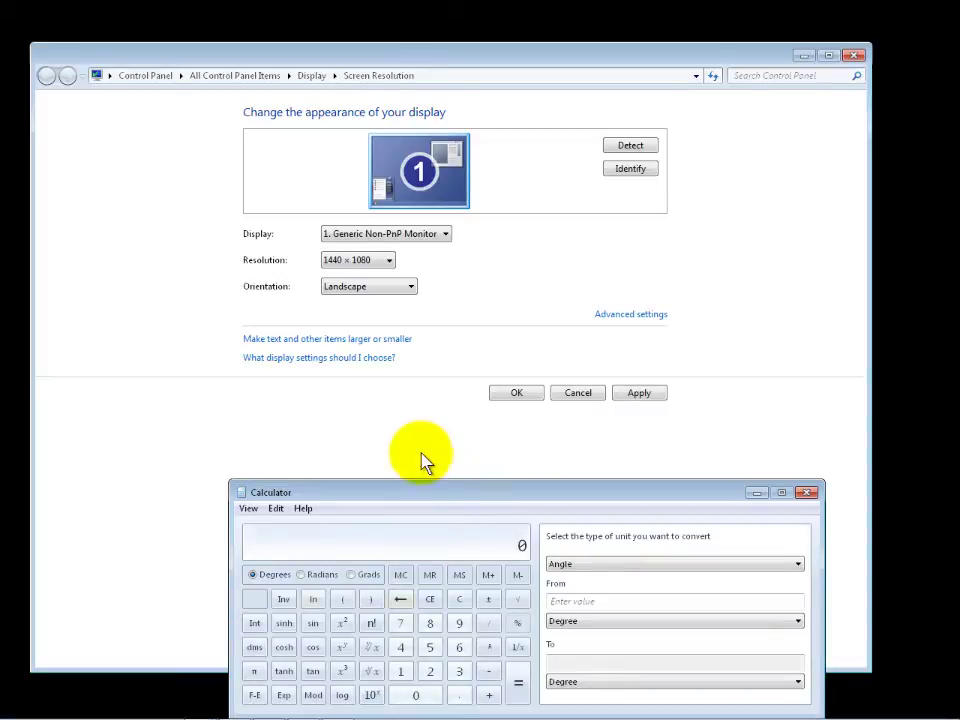
left_click(418, 490)
left_click_drag(418, 490, 315, 347)
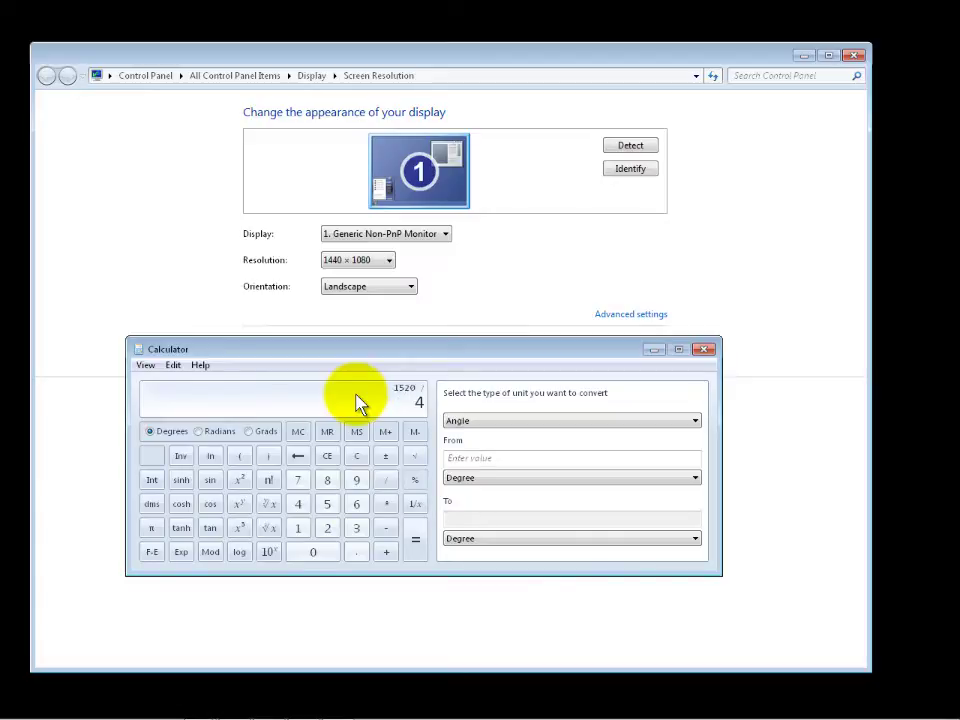
type("/3")
key("Return")
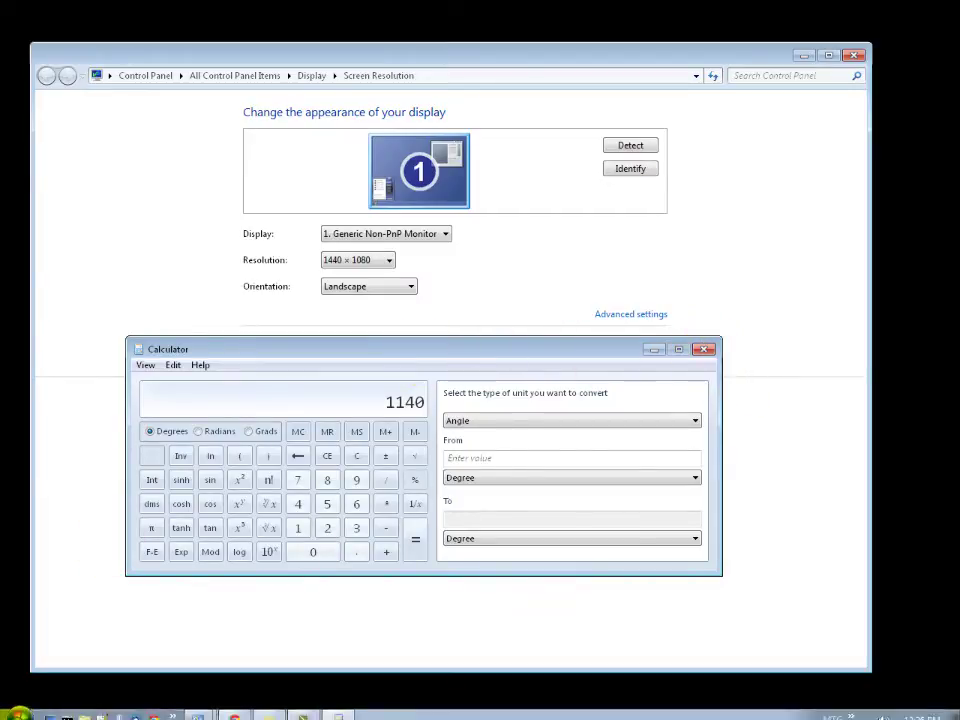
Launch Registry Editor by searching 'regedit' from the Start menu
left_click(18, 708)
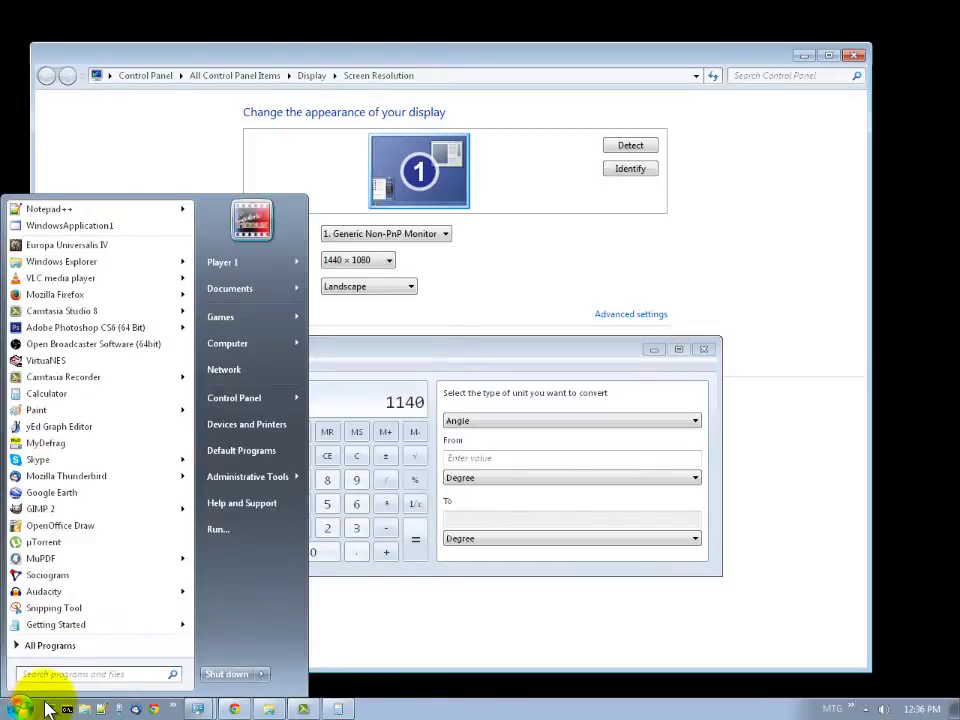
type("regedit")
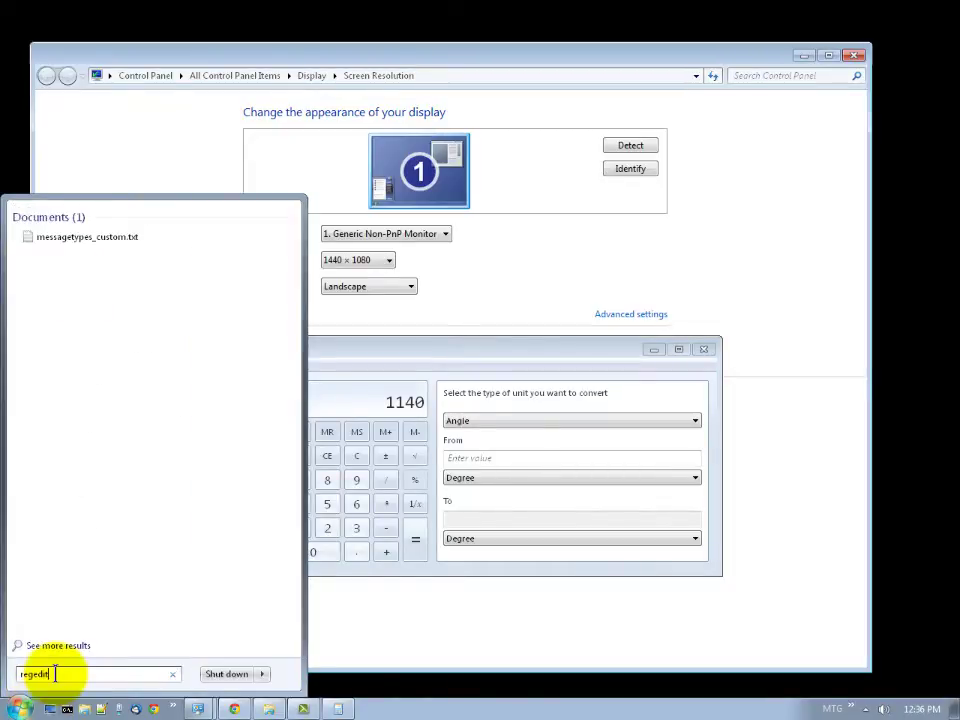
key("Return")
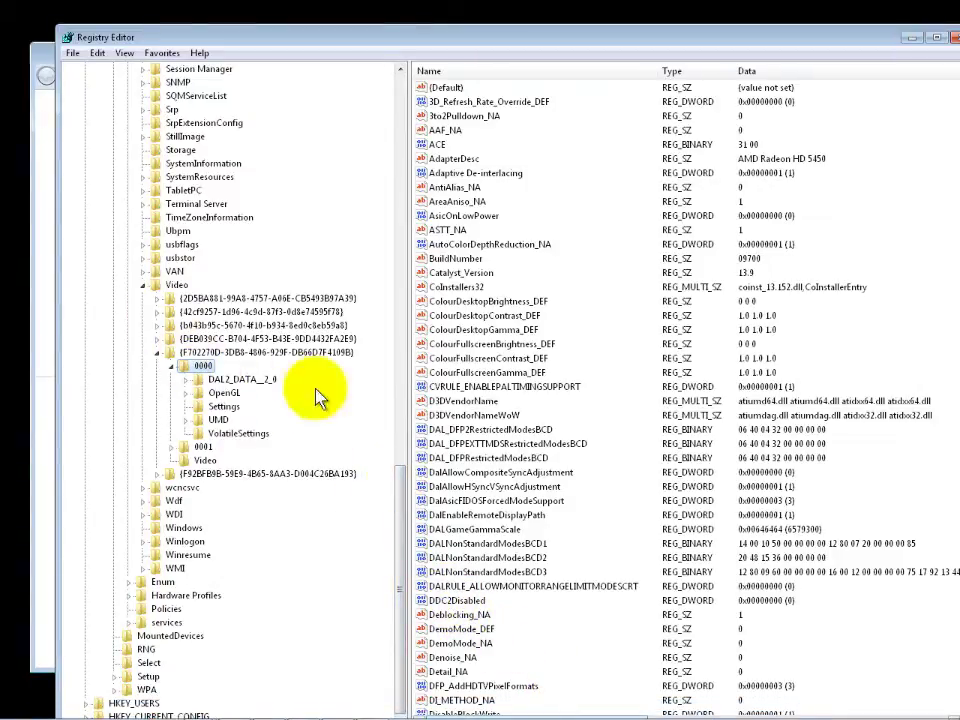
Shrink Registry Editor to the top, minimize Screen Resolution, and place Calculator below it
left_click(399, 490)
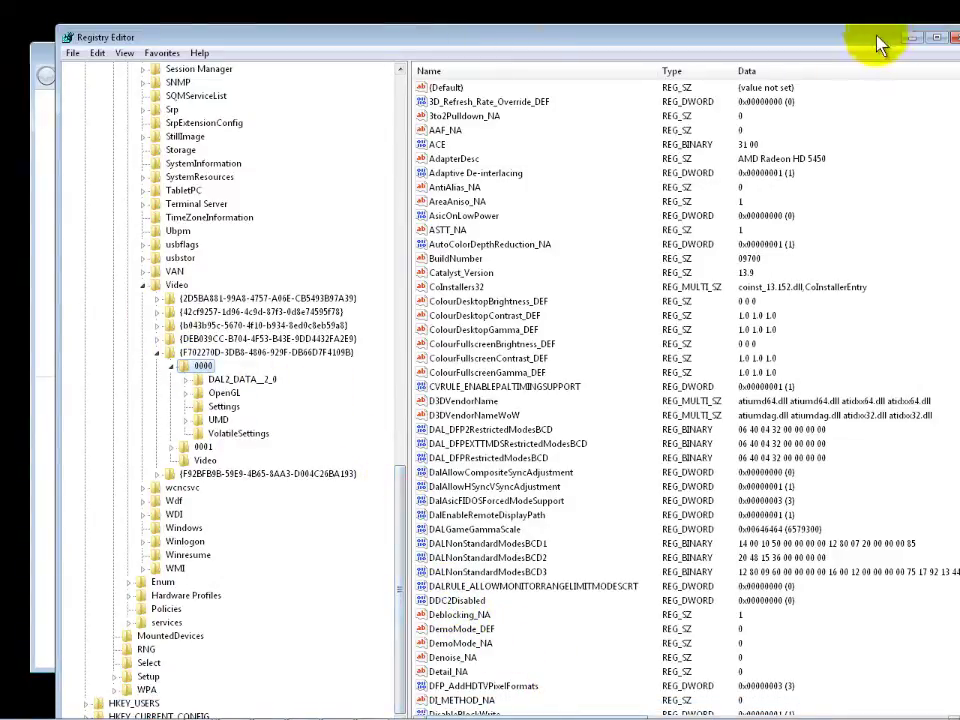
left_click_drag(865, 37, 767, 14)
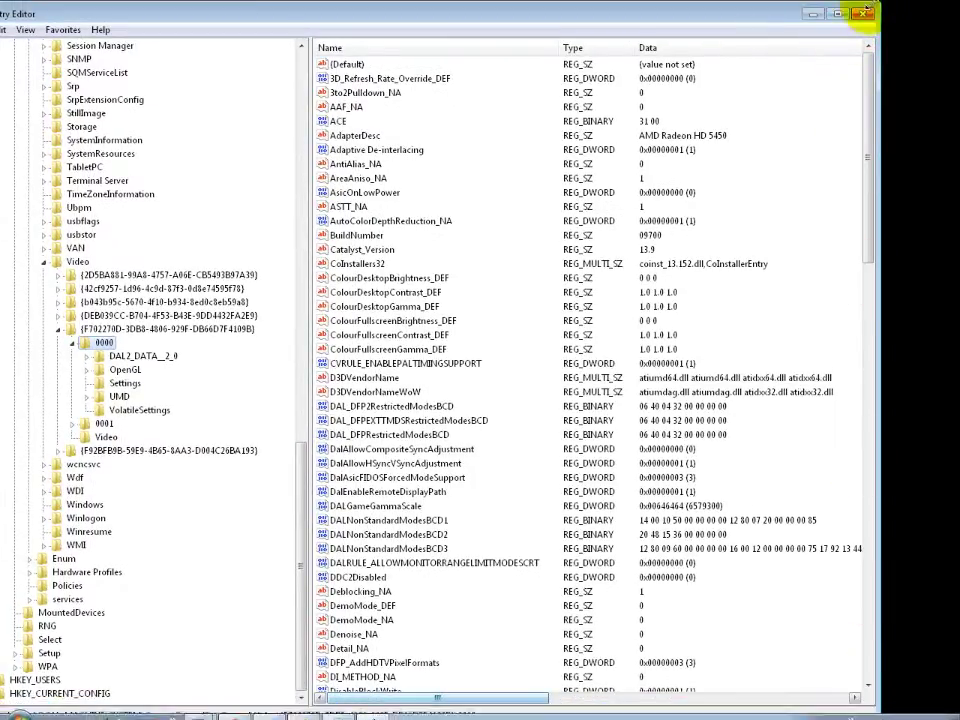
left_click_drag(879, 6, 399, 337)
left_click_drag(296, 349, 574, 75)
left_click(803, 57)
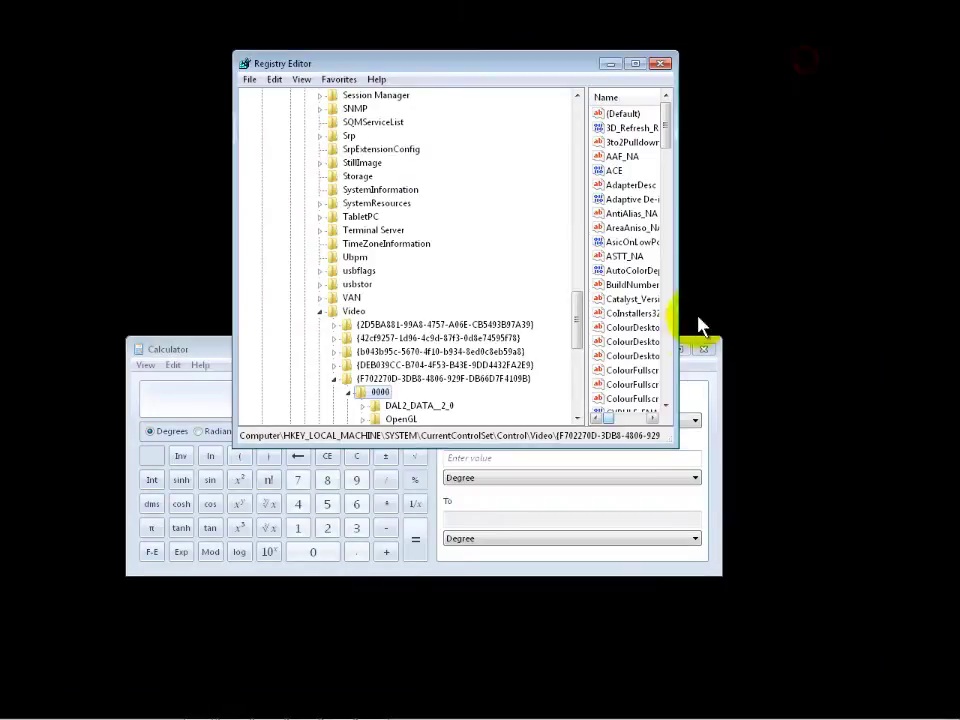
left_click_drag(178, 353, 186, 475)
left_click(440, 398)
left_click_drag(581, 316, 574, 103)
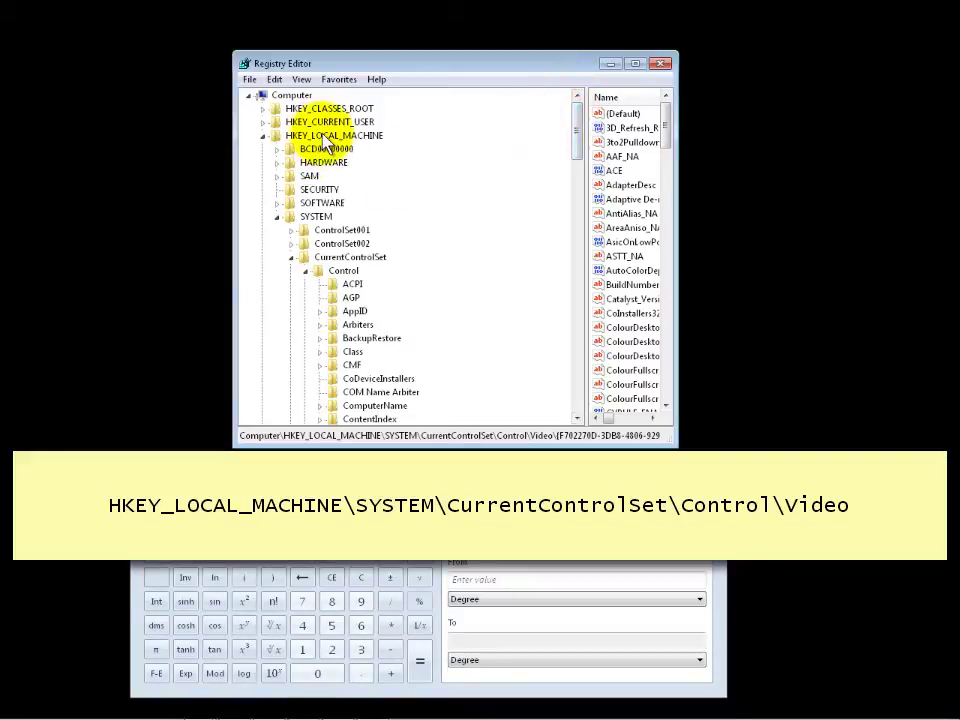
Expand HKEY_LOCAL_MACHINE > SYSTEM > CurrentControlSet > Control and select the Video key
left_click(380, 137)
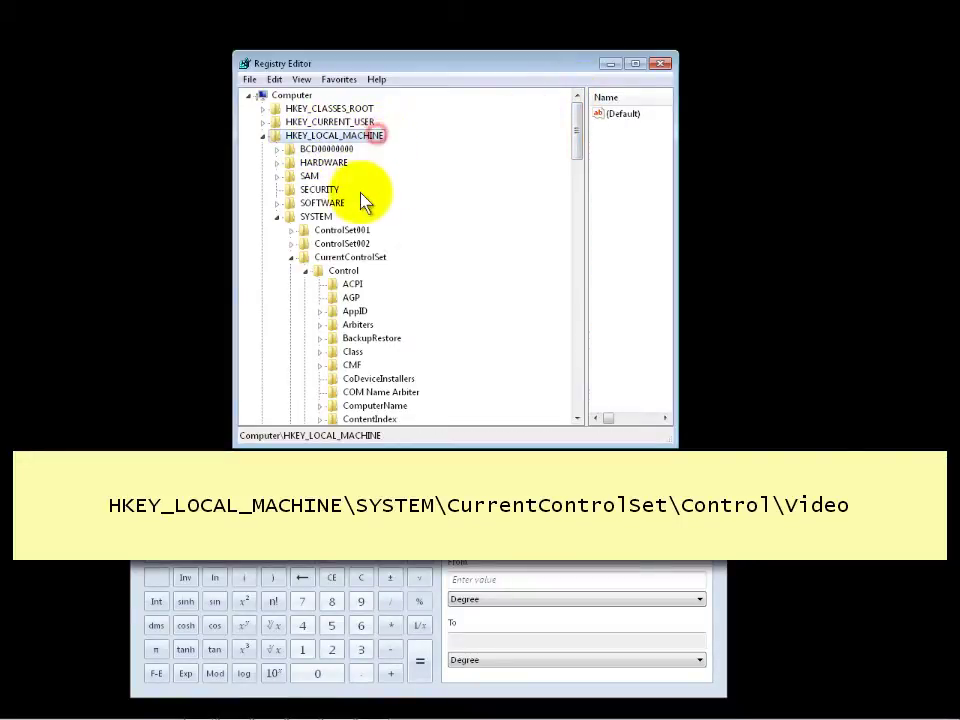
left_click(318, 218)
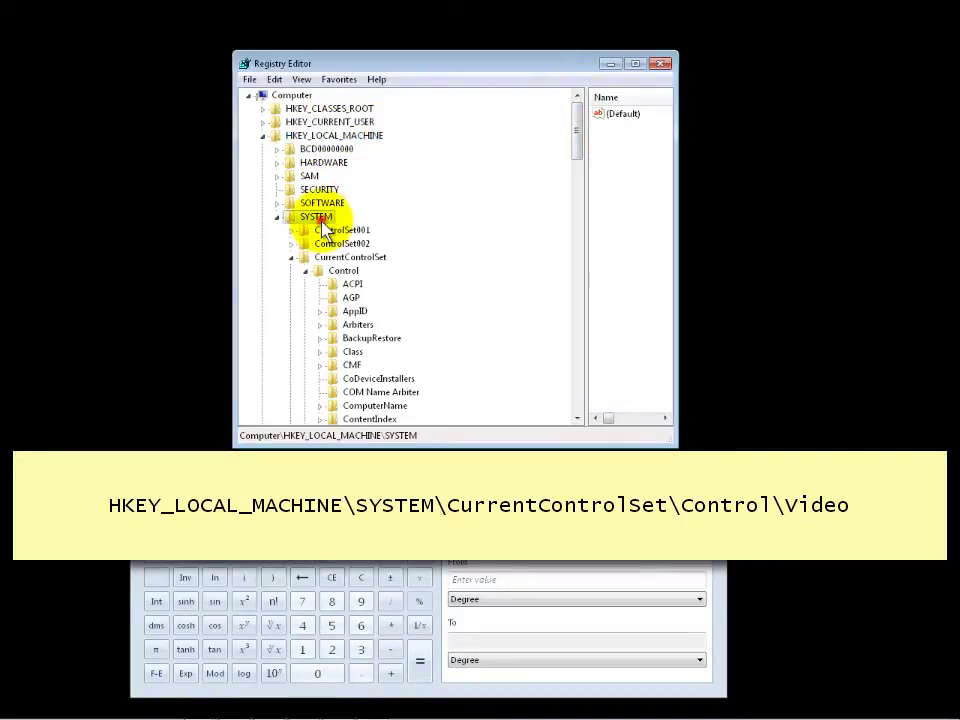
left_click(382, 259)
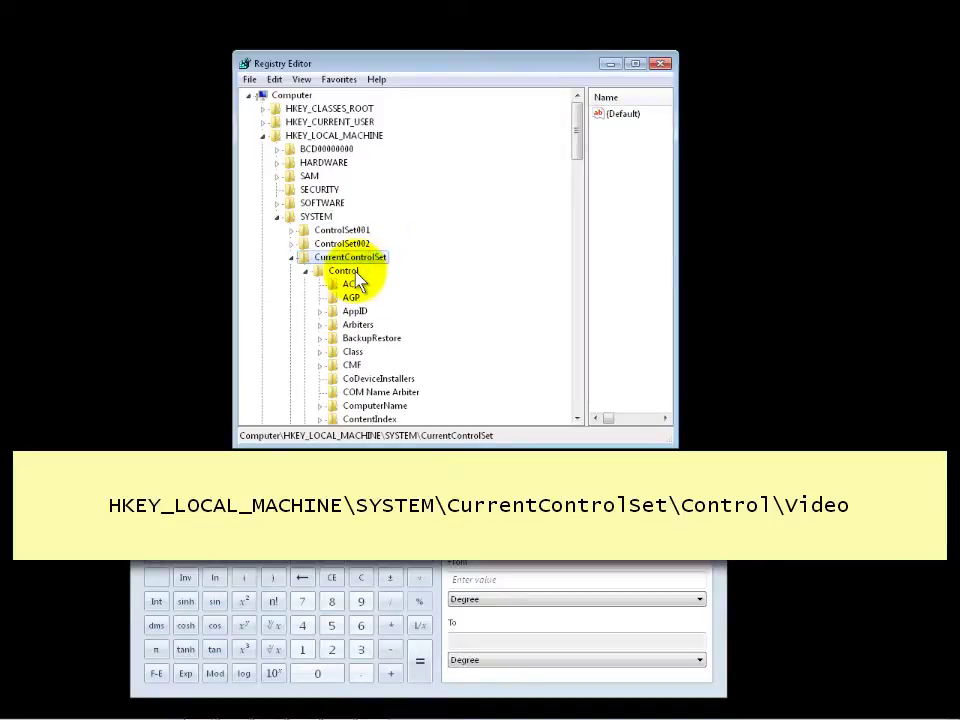
left_click(352, 272)
left_click_drag(579, 144, 583, 365)
left_click(365, 341)
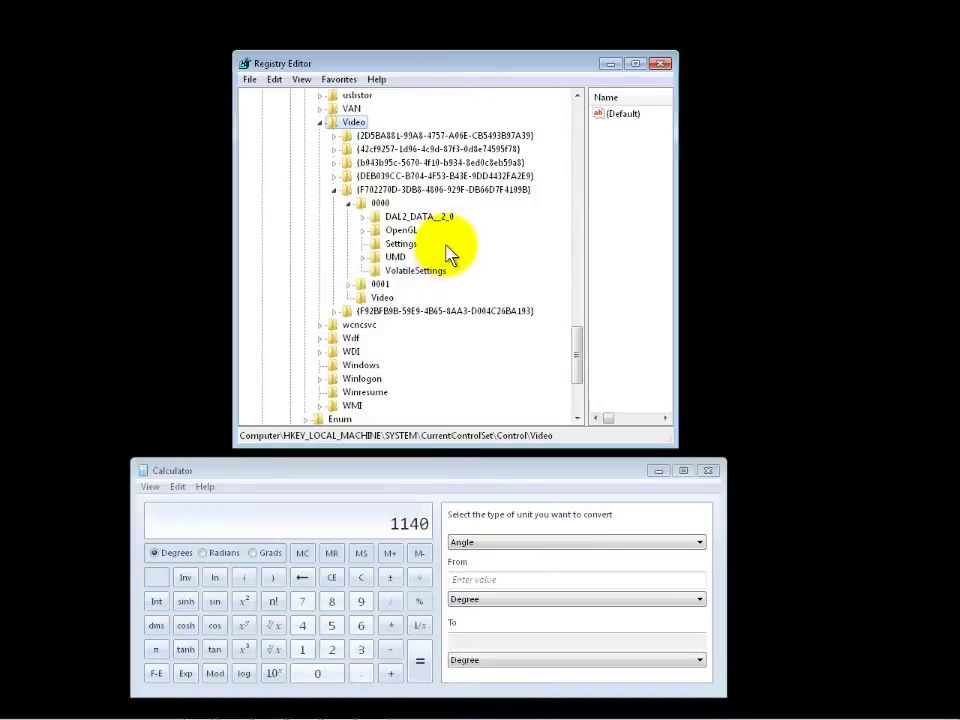
Maximize Registry Editor and collapse the AMD adapter's key and its 0000 subkeys
left_click(379, 204)
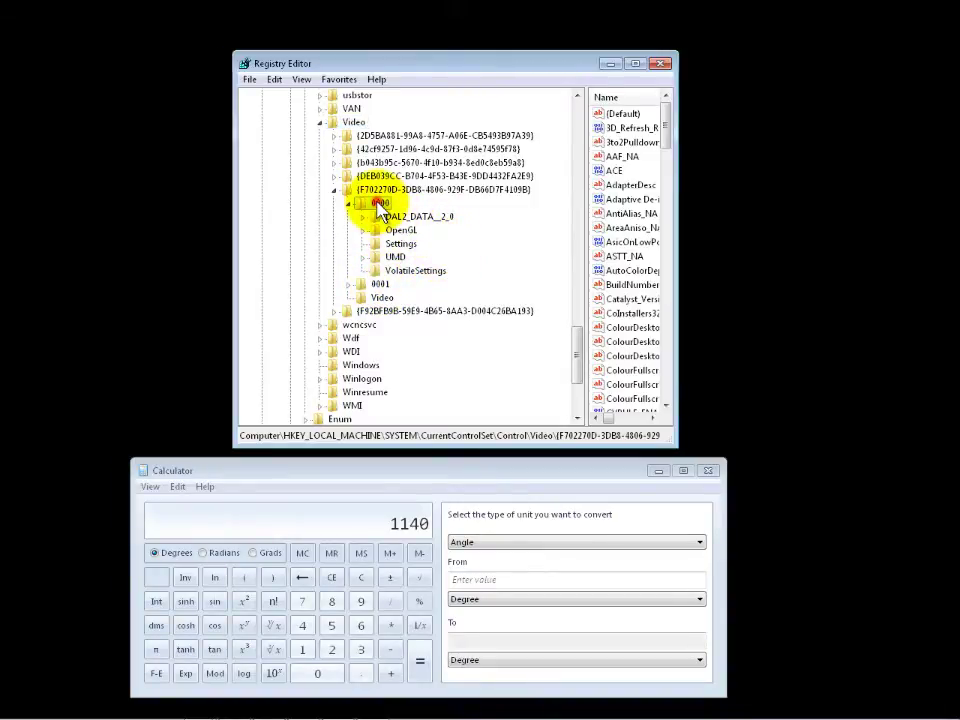
left_click(635, 63)
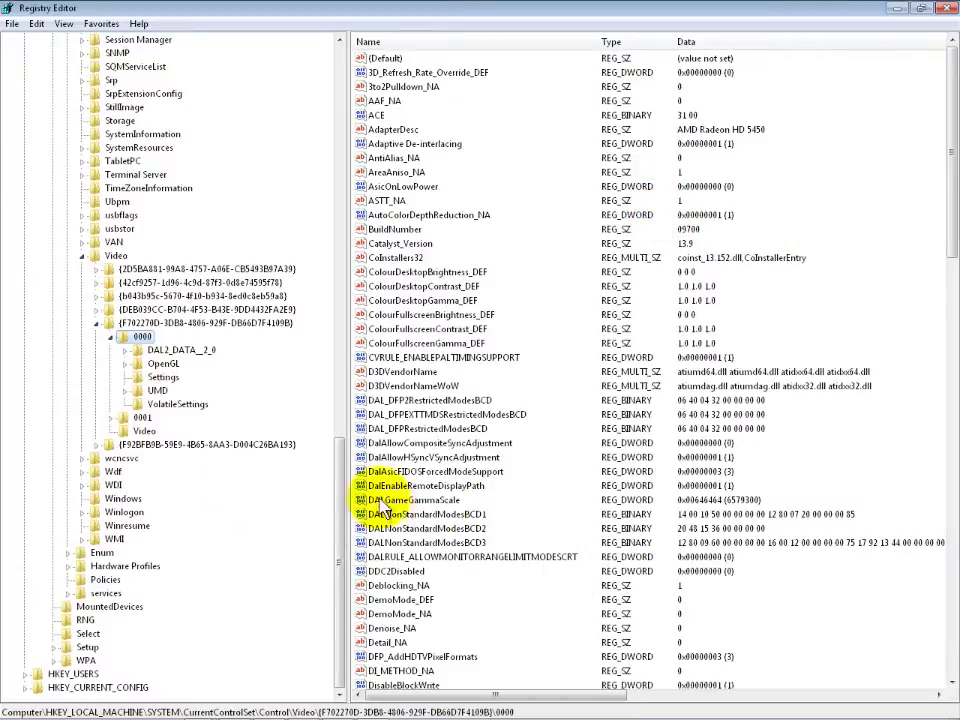
left_click(111, 337)
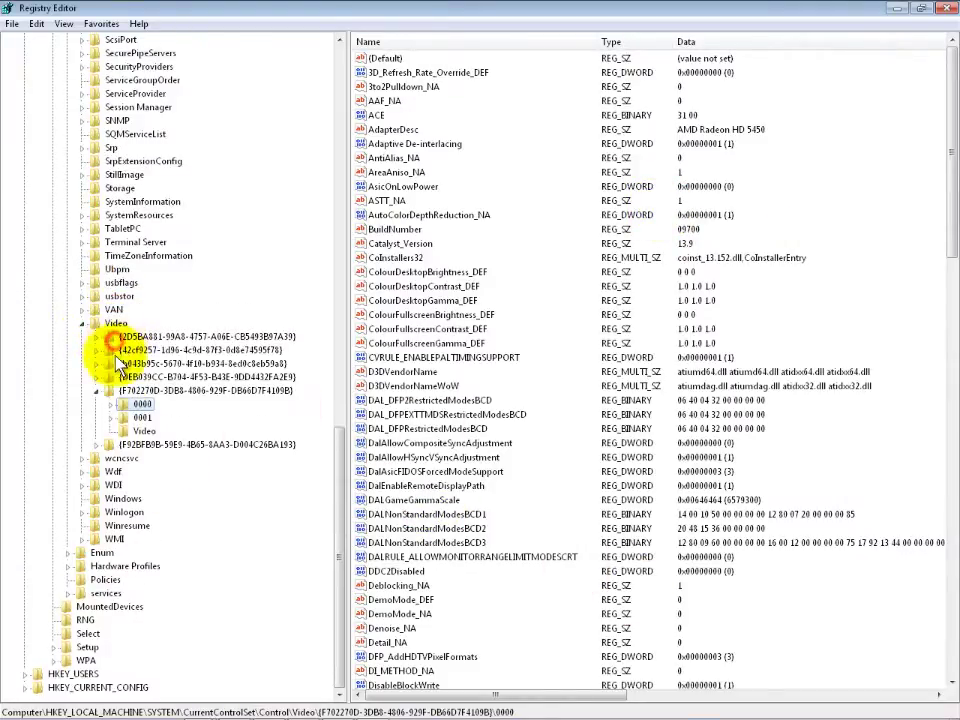
left_click(97, 390)
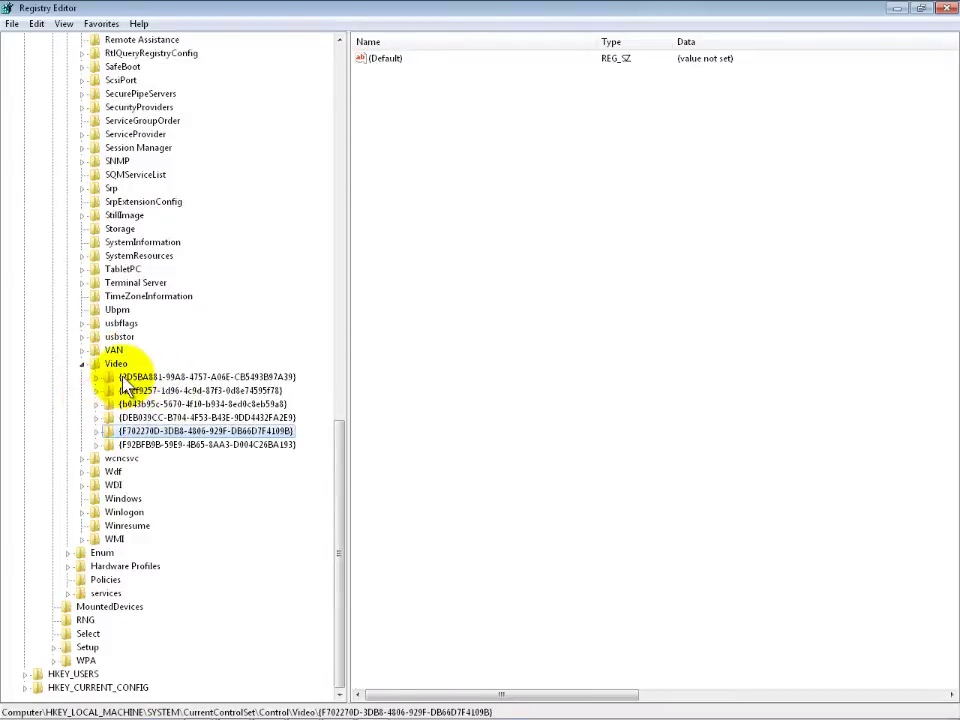
Inspect the Standard VGA and RDP Encoder Mirror adapter keys' 0000 and 0001 subkeys
left_click(125, 378)
left_click(96, 377)
left_click(141, 391)
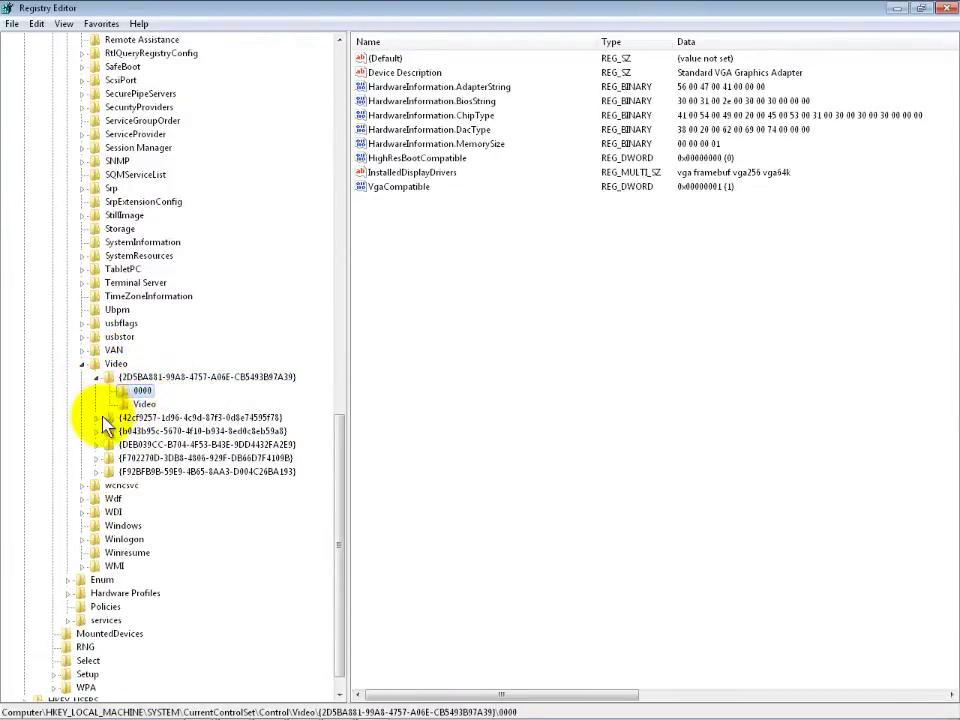
left_click(101, 418)
left_click(143, 431)
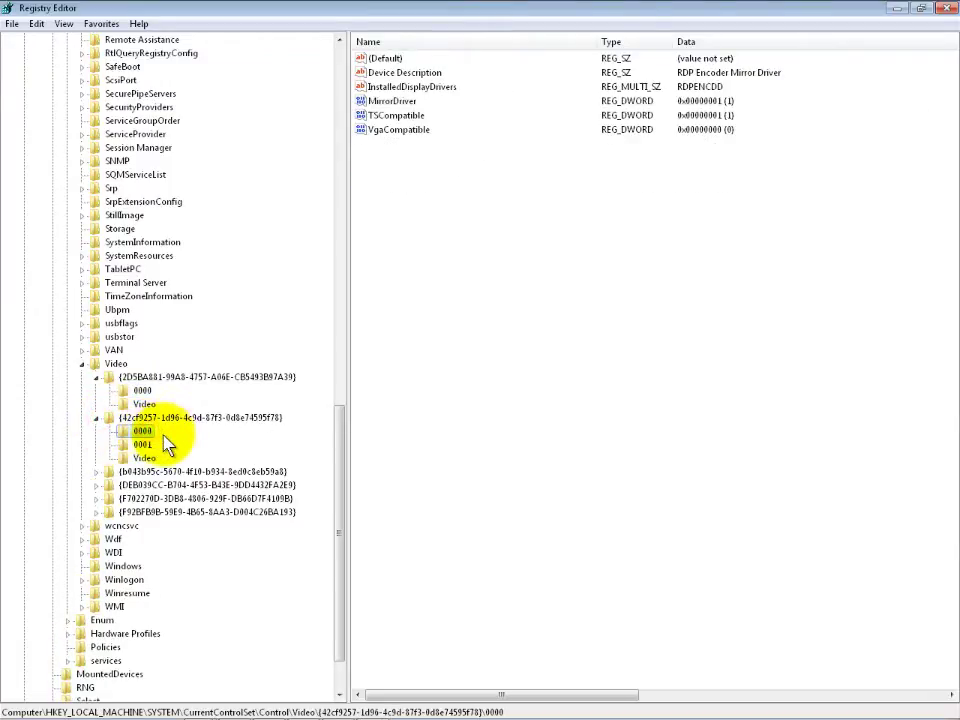
left_click(144, 444)
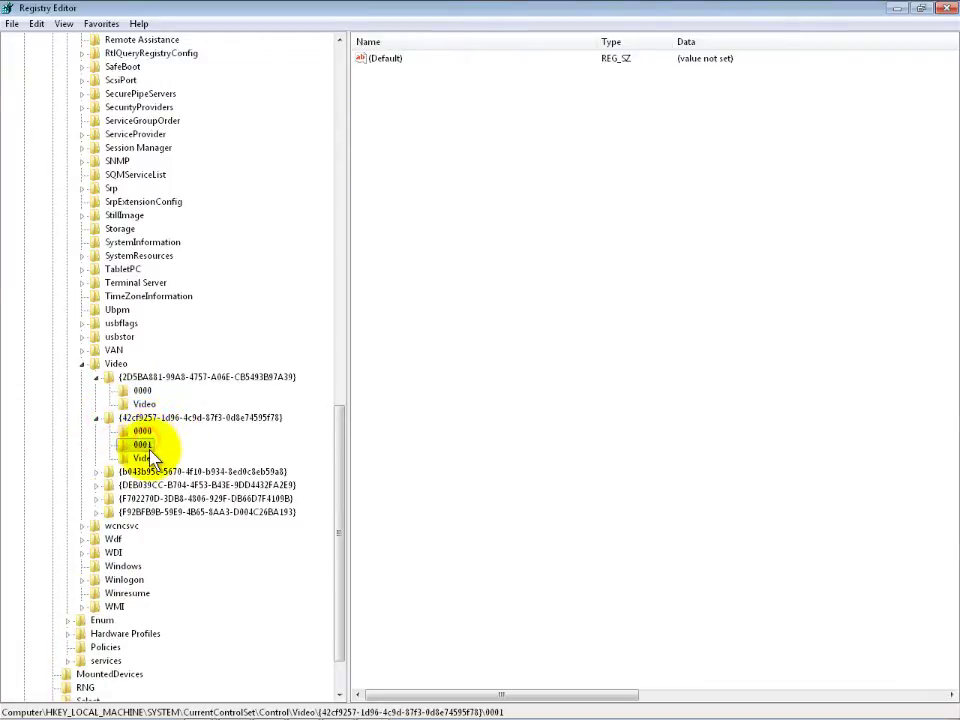
Inspect the RDP Reflector and fourth adapter subkeys, then show the AMD Radeon HD 5450 0000 values
left_click(94, 471)
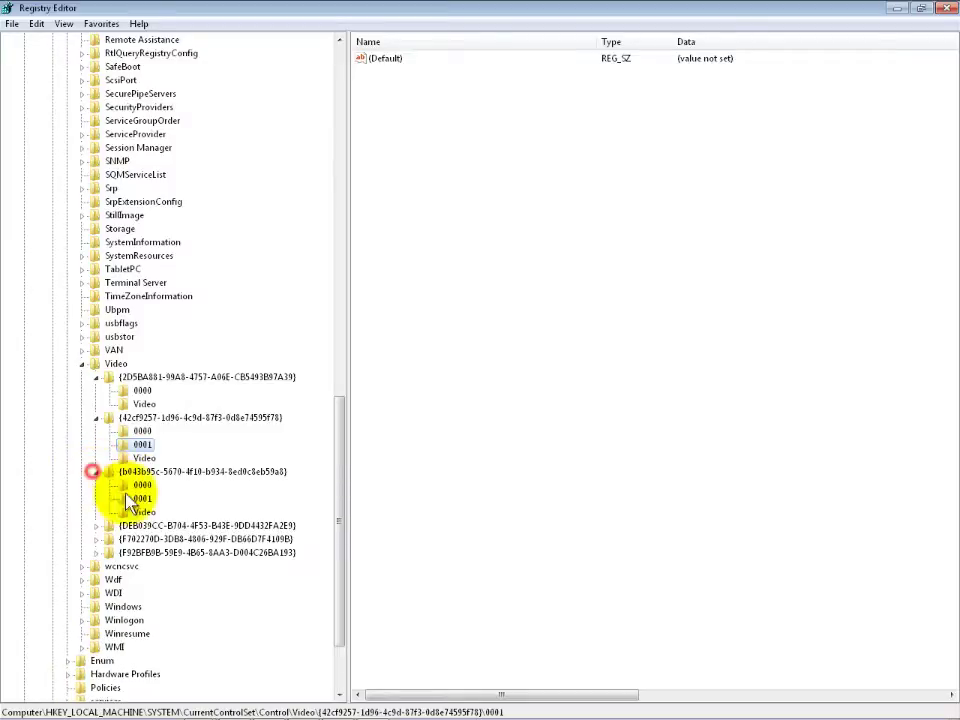
left_click(142, 485)
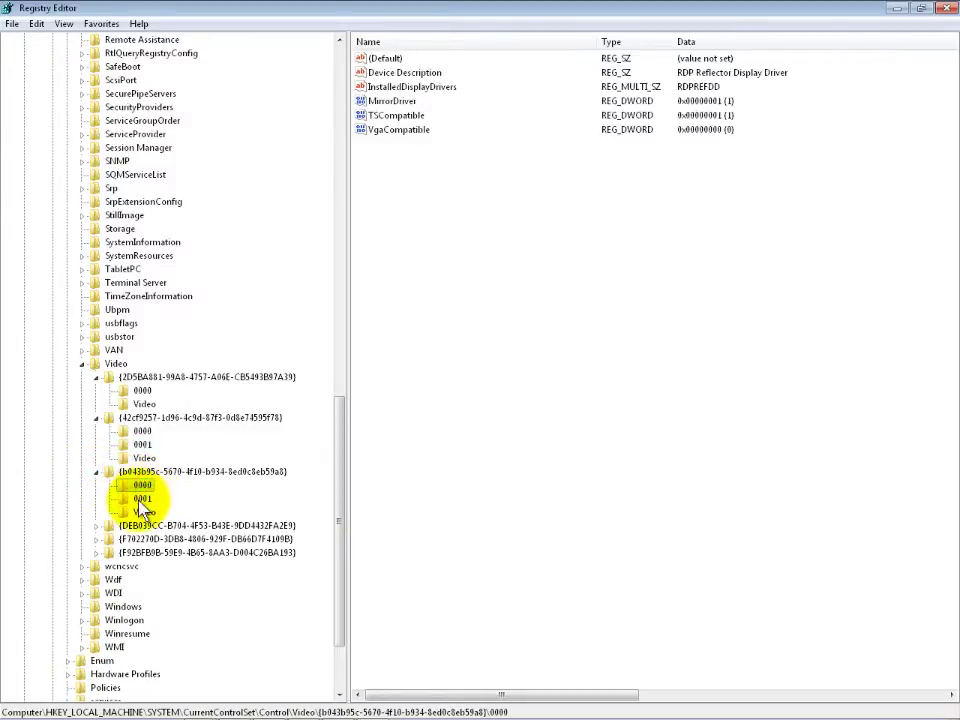
left_click(142, 498)
left_click(97, 525)
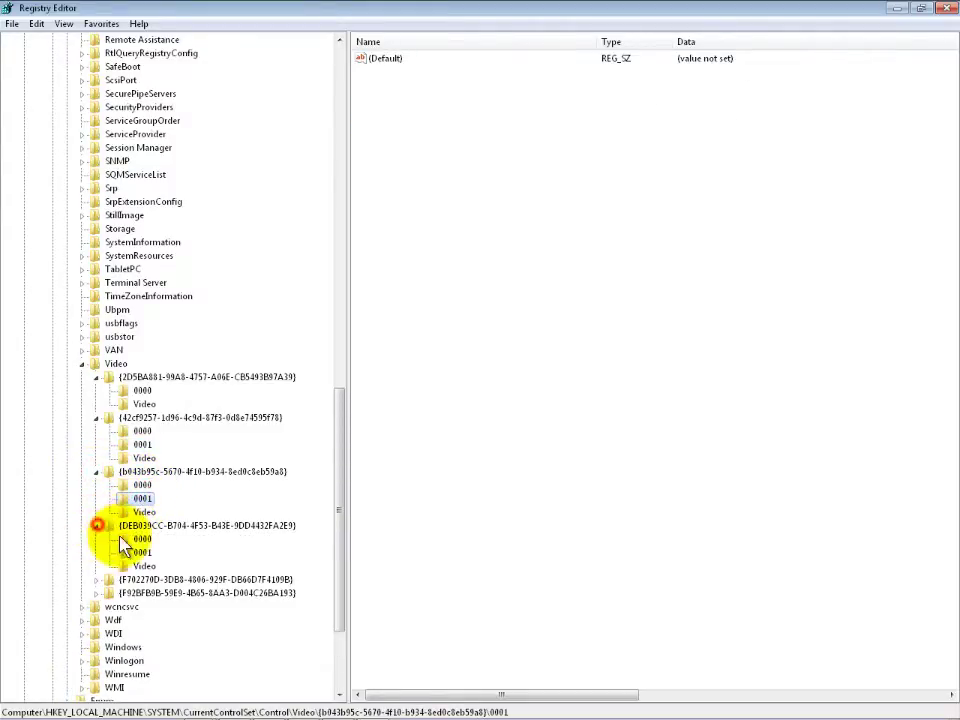
left_click(128, 540)
left_click(144, 552)
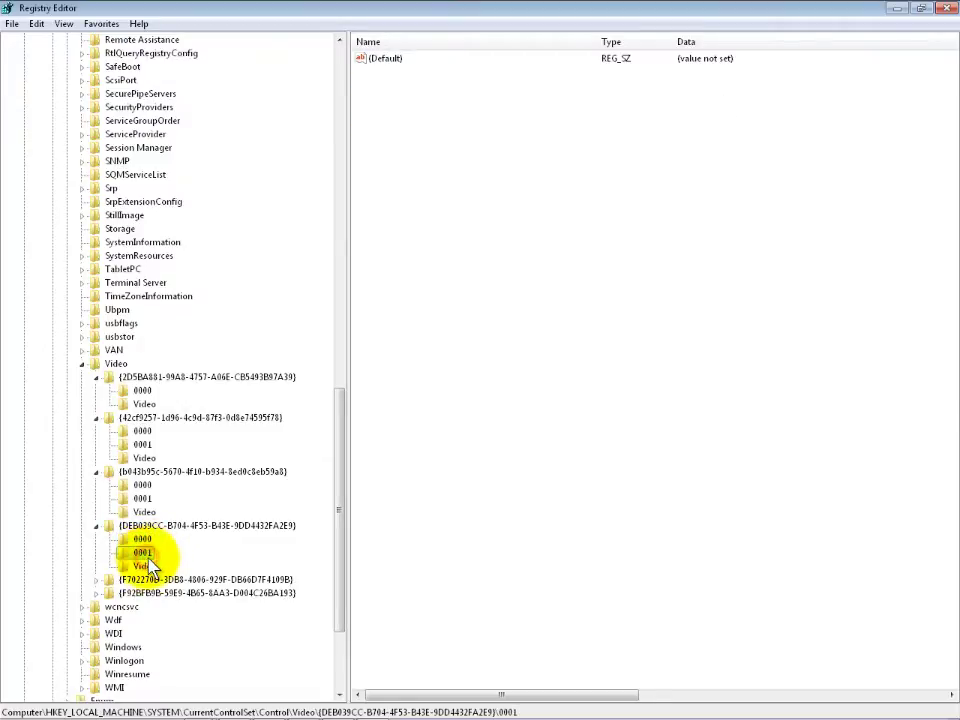
left_click(96, 579)
left_click(143, 594)
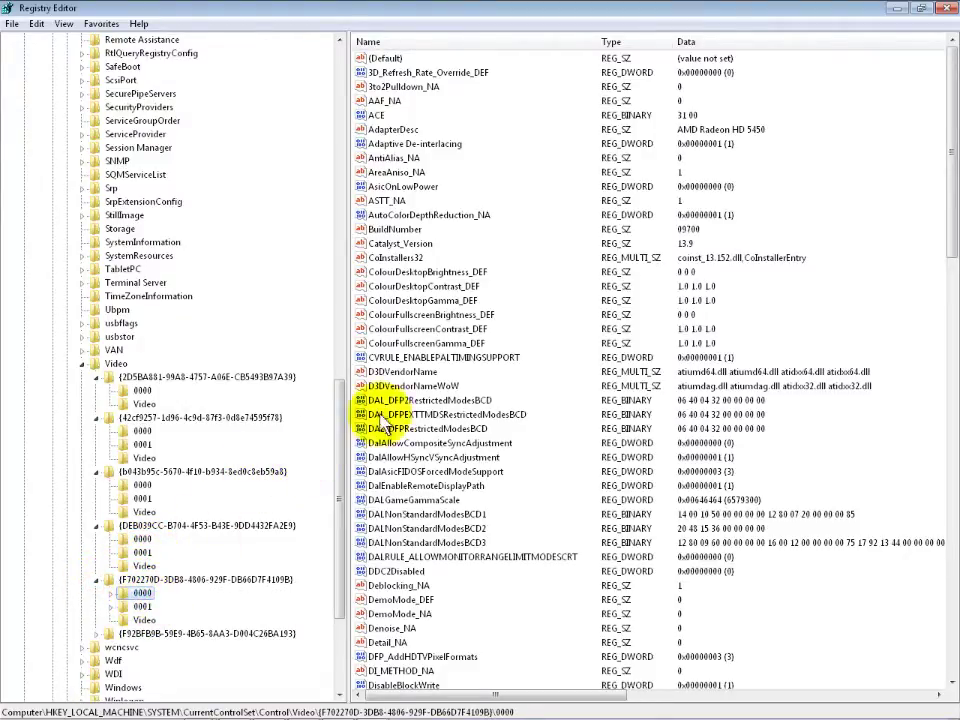
left_click(438, 416)
scroll(520, 390, "down", 2)
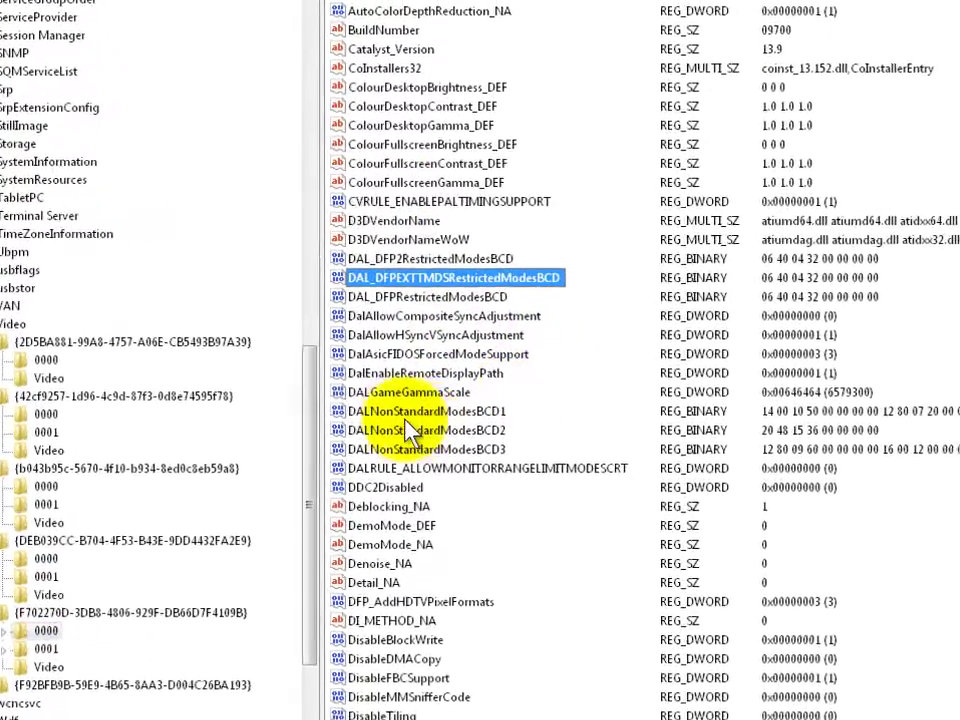
left_click(412, 413)
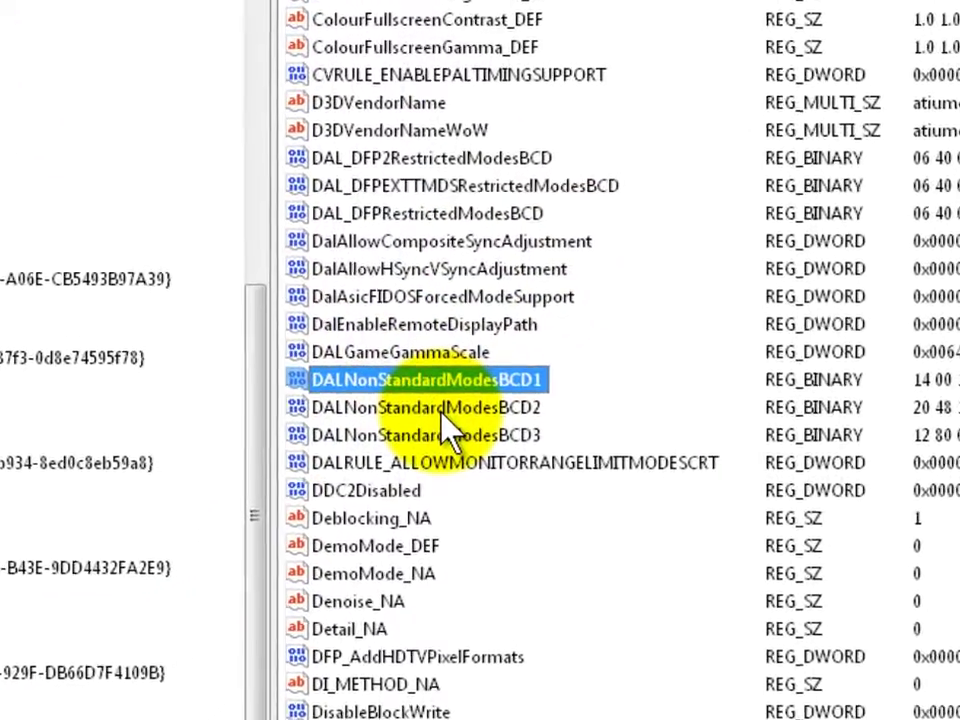
left_click(437, 430, "shift")
left_click(438, 434, "shift")
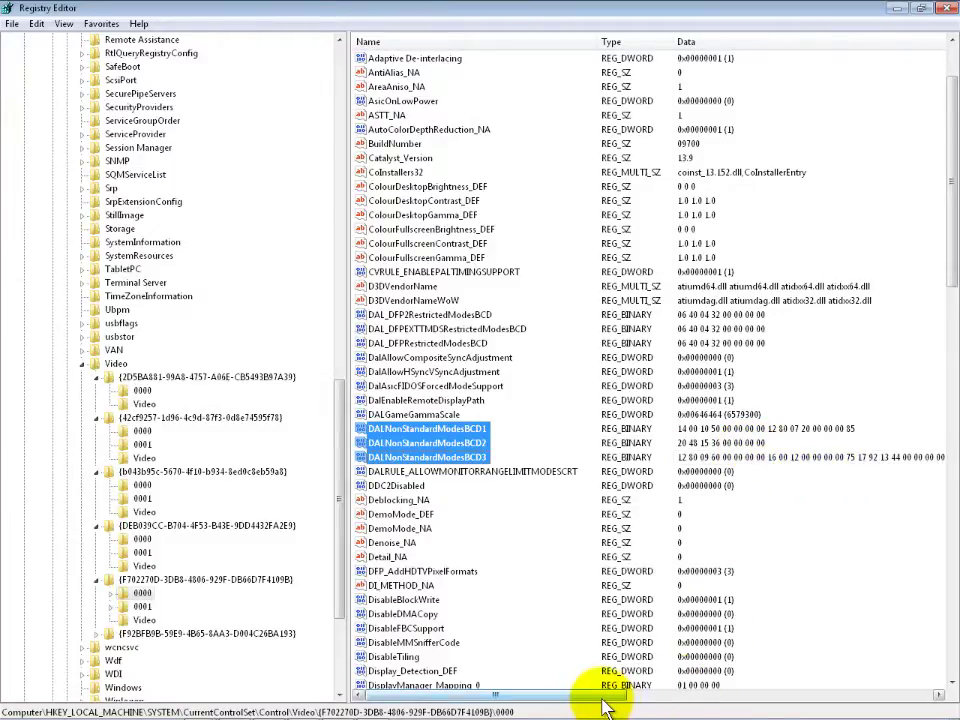
mouse_move(606, 695)
left_mouse_down()
mouse_move(857, 694)
mouse_move(735, 708)
mouse_move(732, 690)
mouse_move(603, 690)
left_mouse_up()
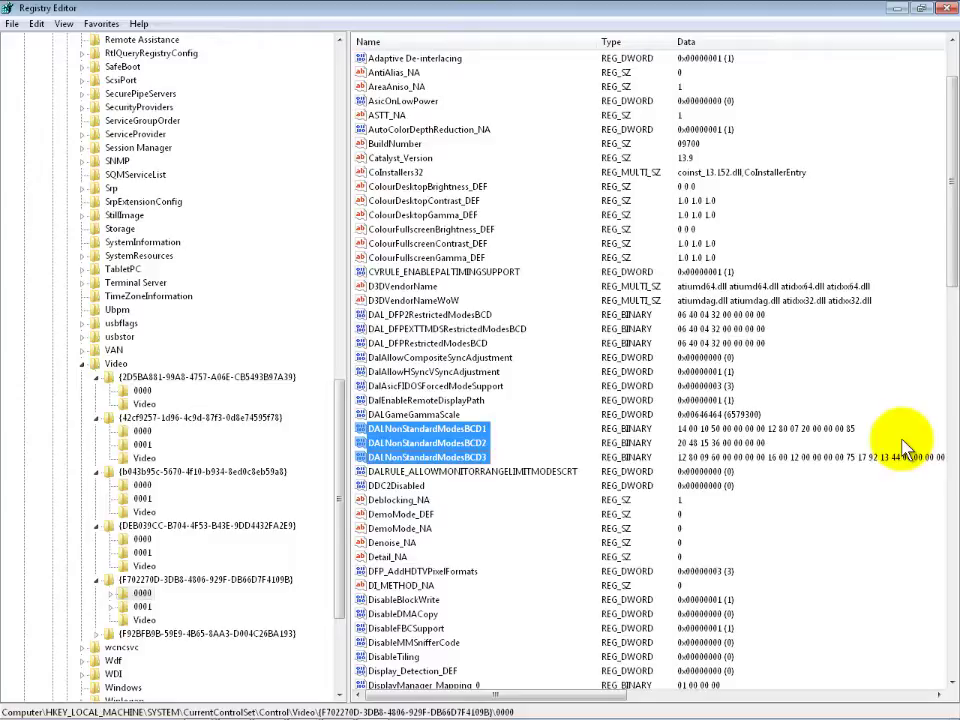
left_click(453, 447)
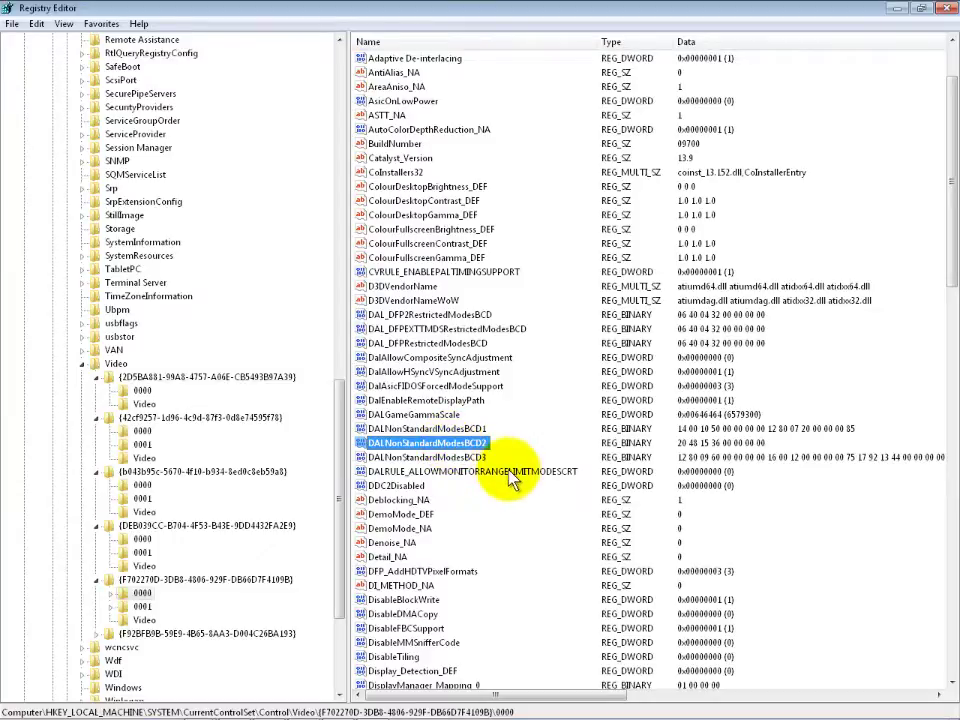
double_click(455, 452)
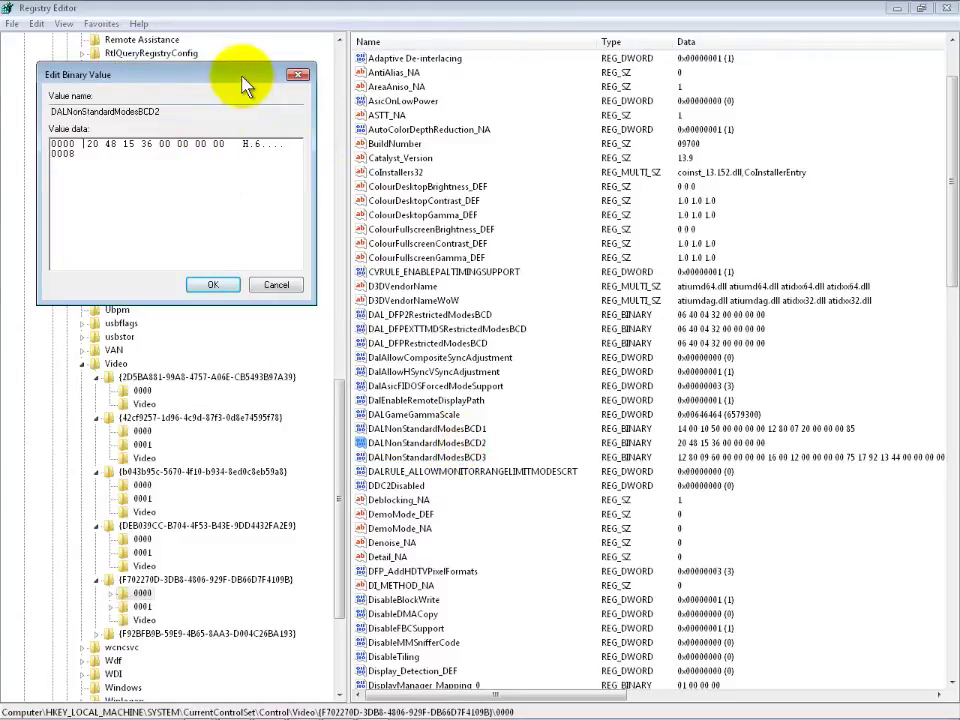
left_click_drag(244, 76, 640, 197)
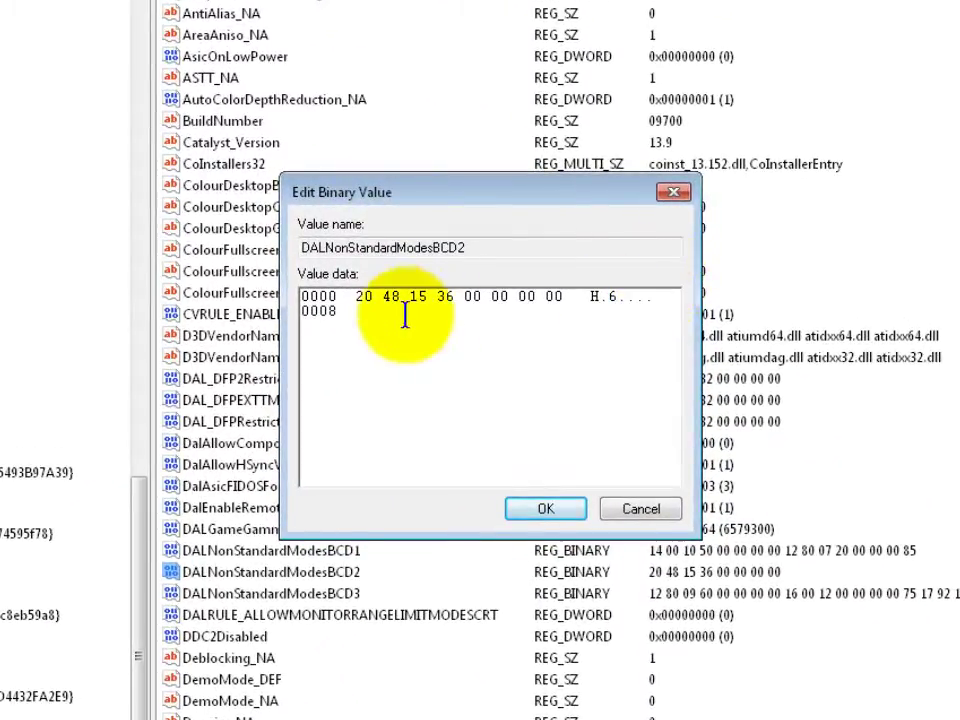
left_click(356, 313)
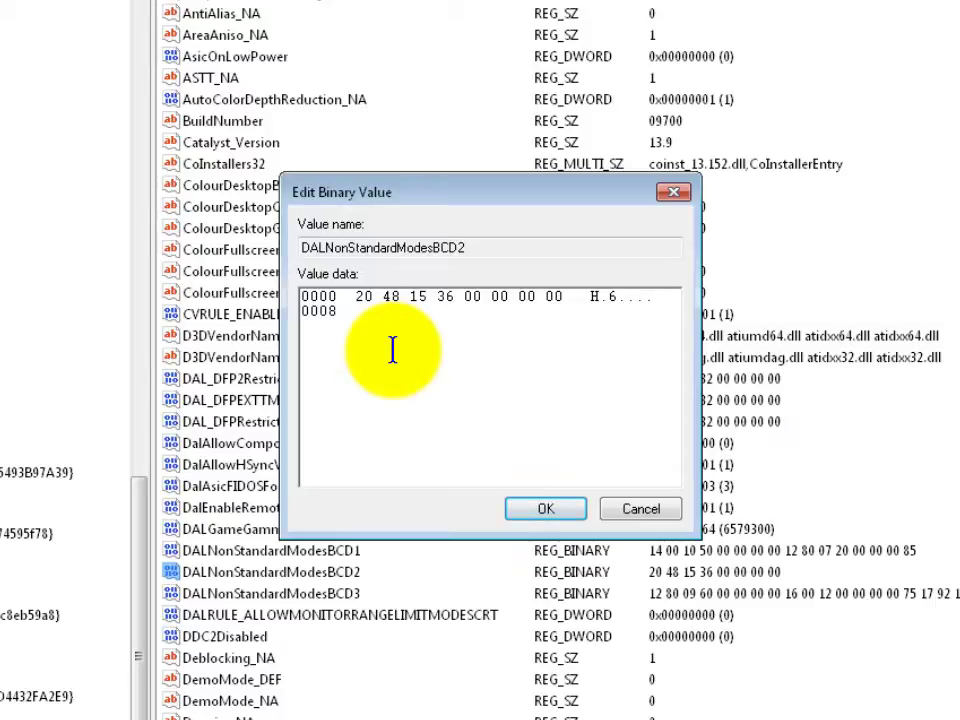
type("FF")
key("BackSpace")
key("BackSpace")
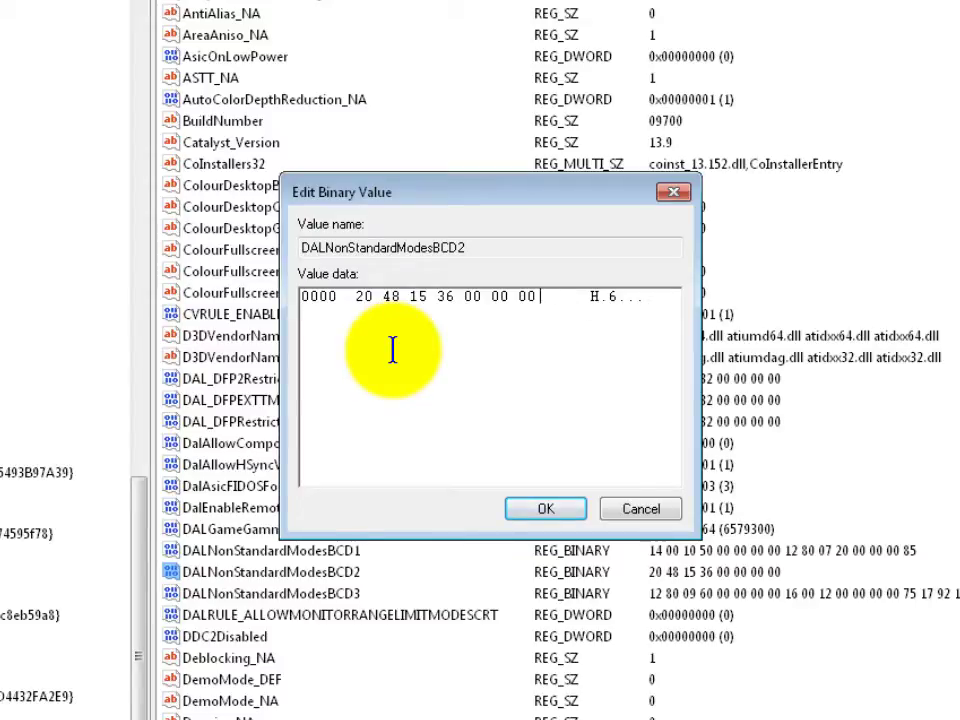
type("00")
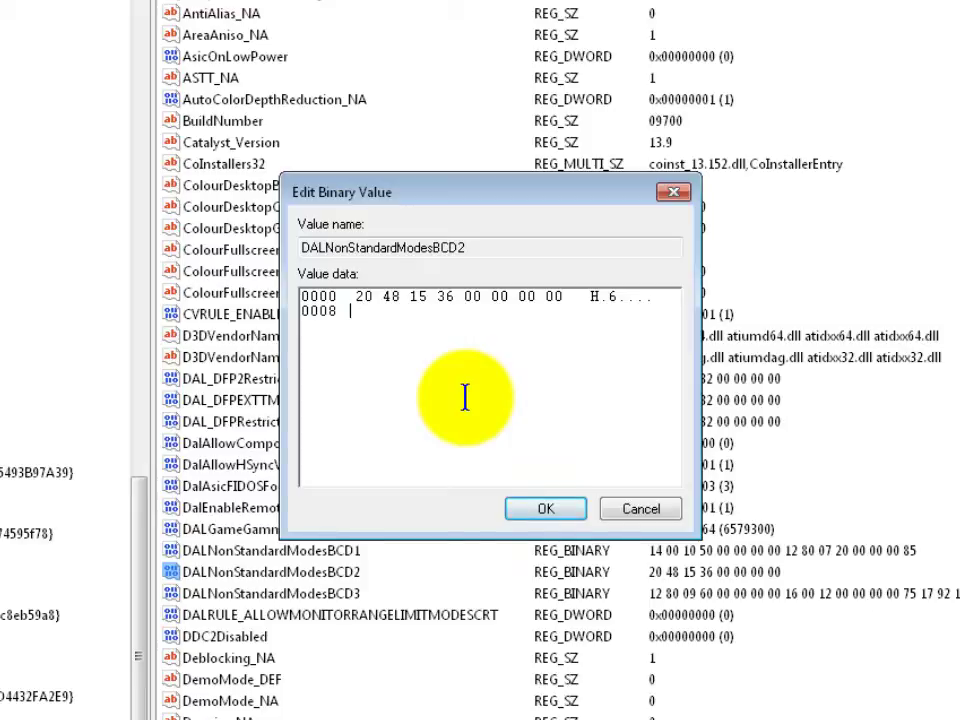
type("1520")
key("alt+Tab")
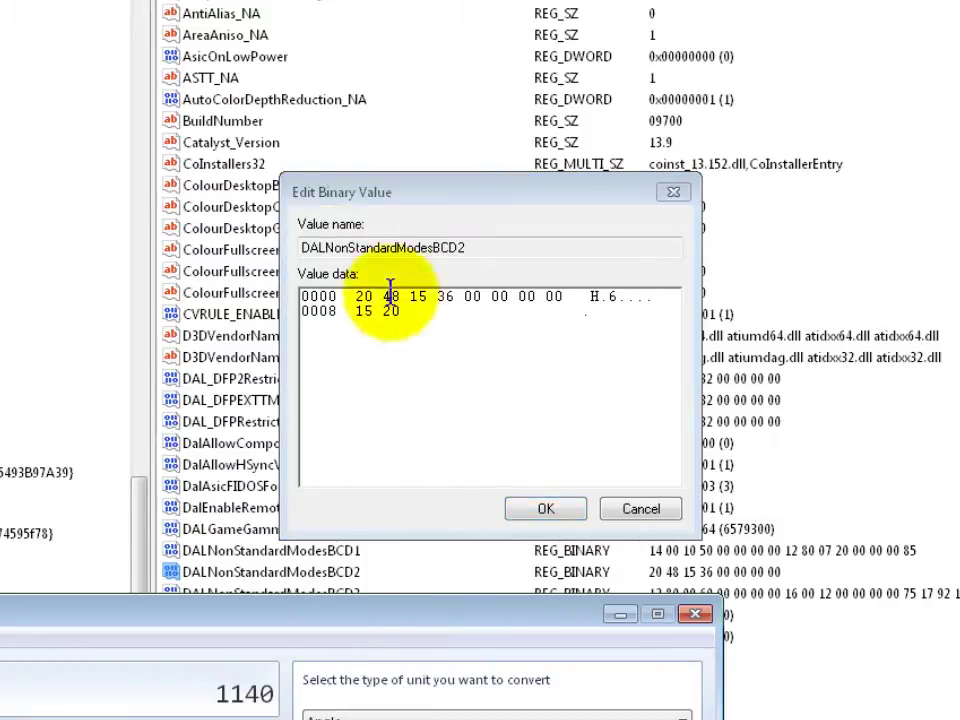
left_click(420, 313)
type("11 40 00 00 ")
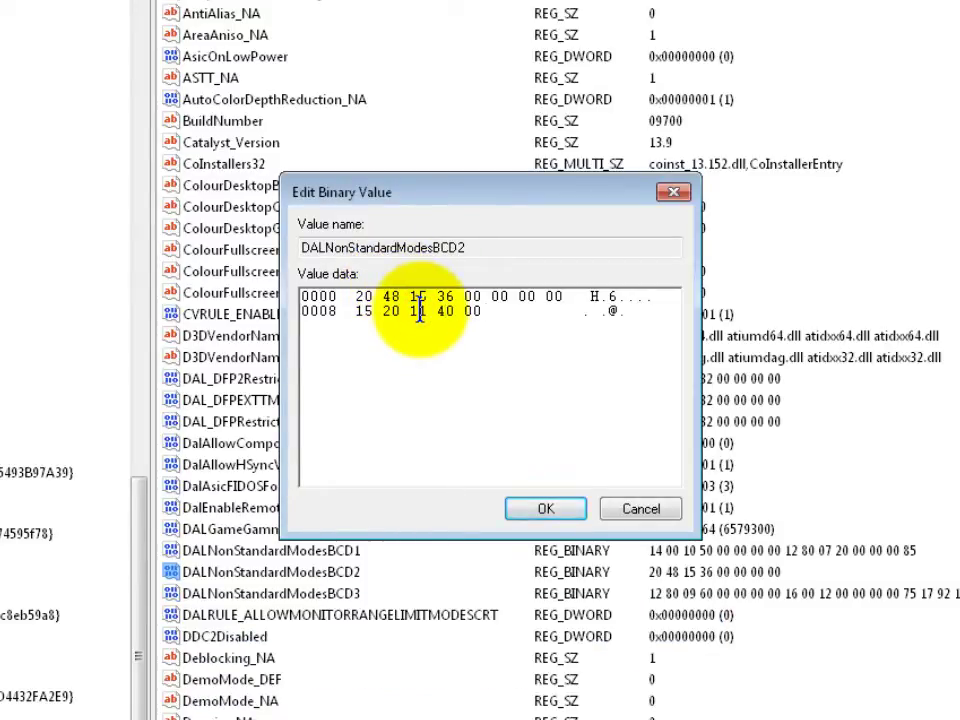
type("00")
type("00")
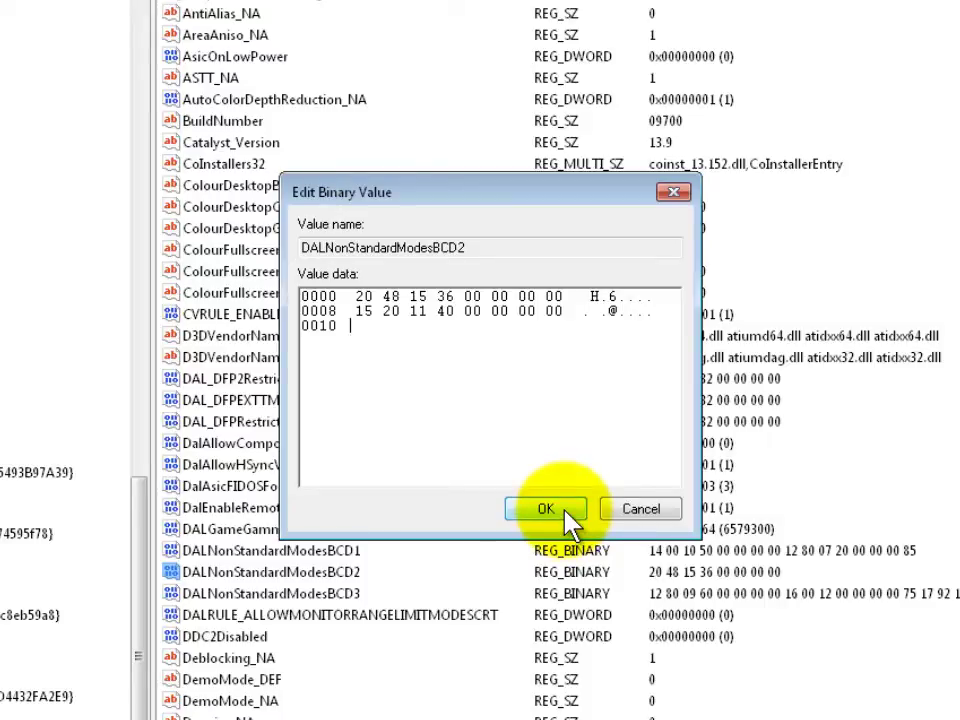
Correct the mistyped final byte, replacing 60 with 00
left_click(559, 399)
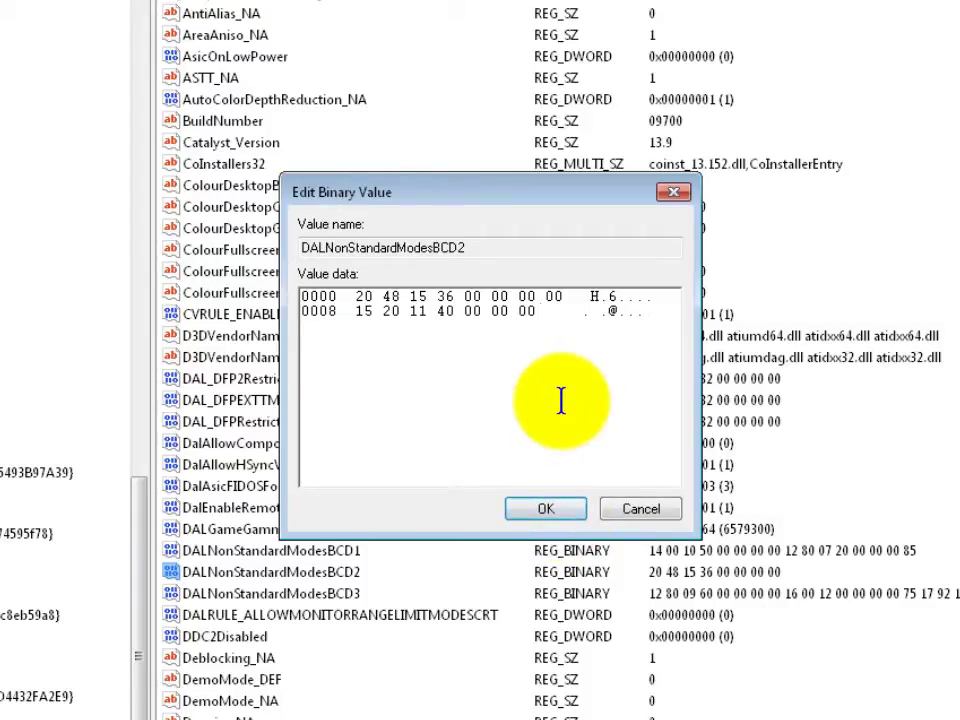
type("60")
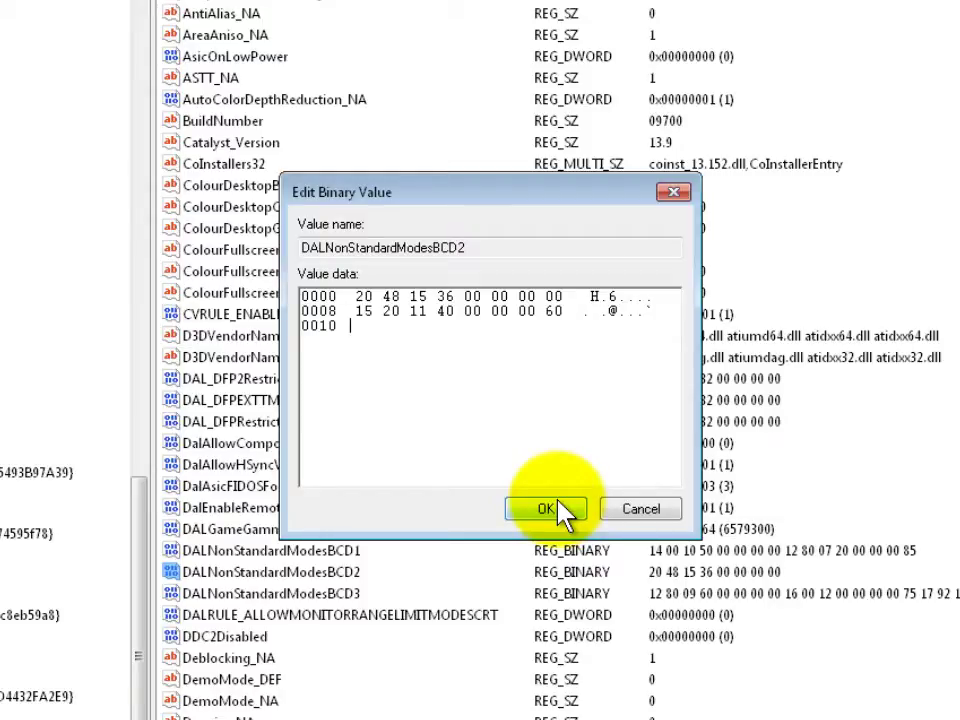
key("BackSpace")
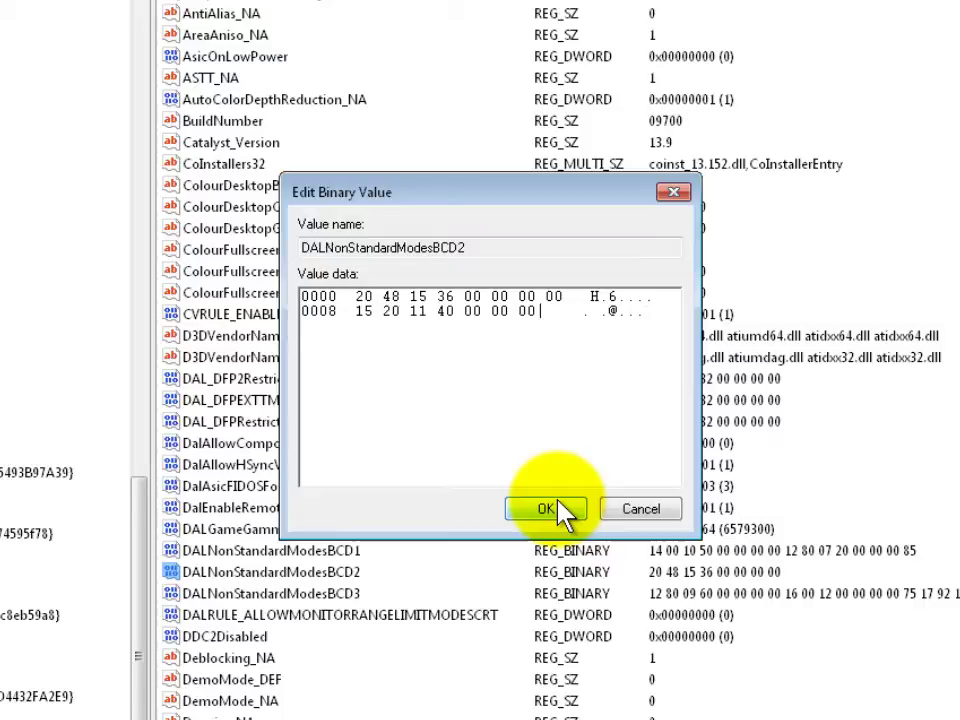
type("00")
Save the extended DALNonStandardModesBCD2 data and bring up the Start menu's Shut down options
left_click(558, 508)
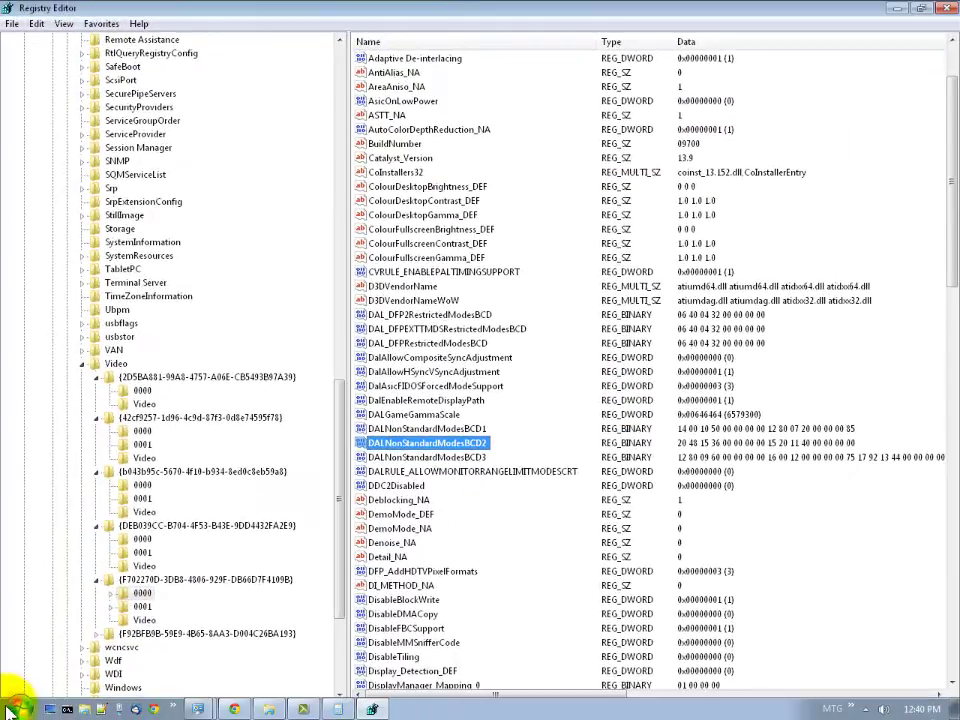
left_click(20, 707)
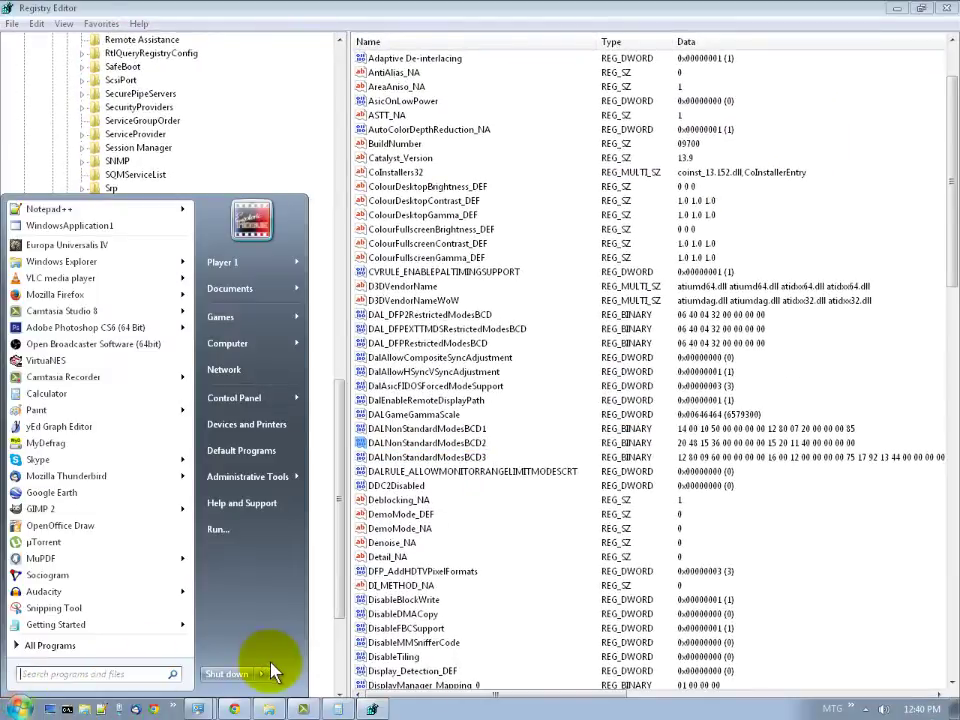
mouse_move(268, 681)
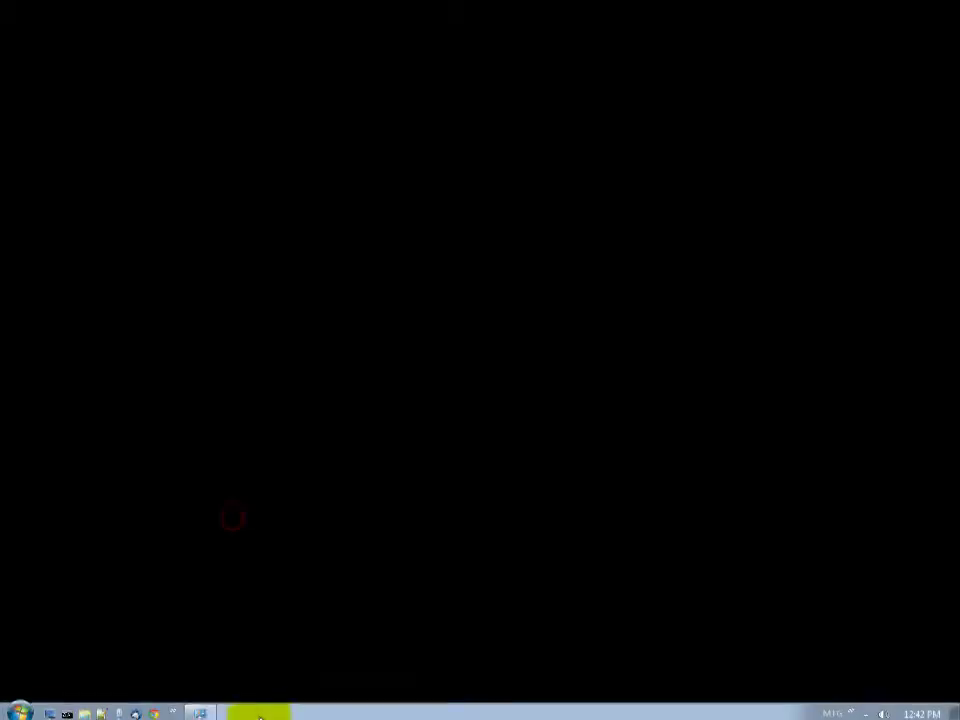
Restore Screen Resolution and select the new 1520 × 1140 mode from the resolution list
left_click(200, 712)
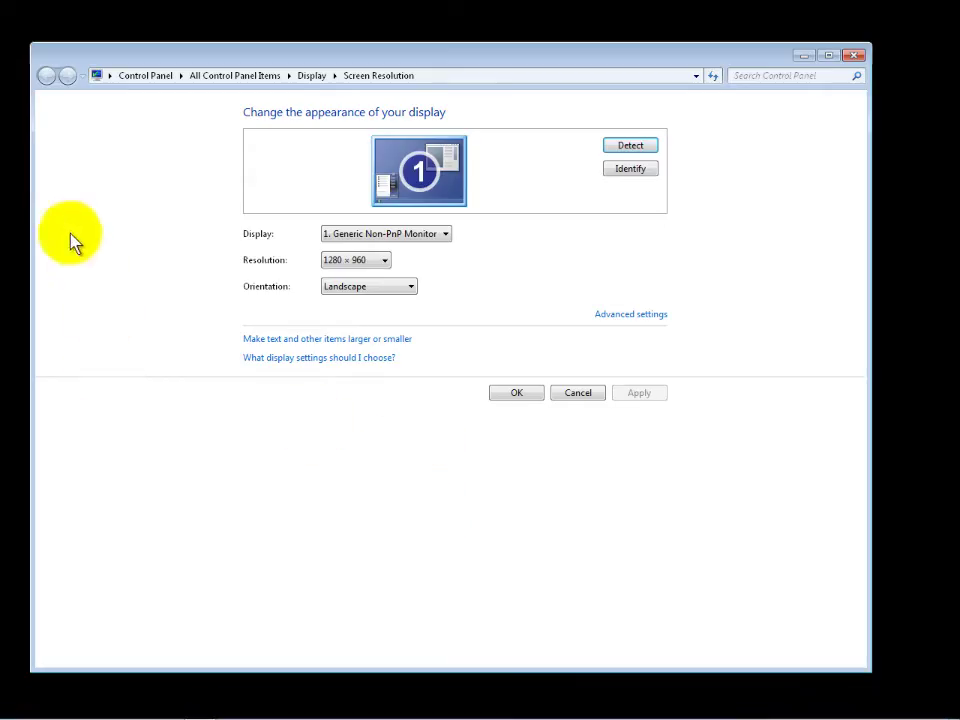
left_click(386, 261)
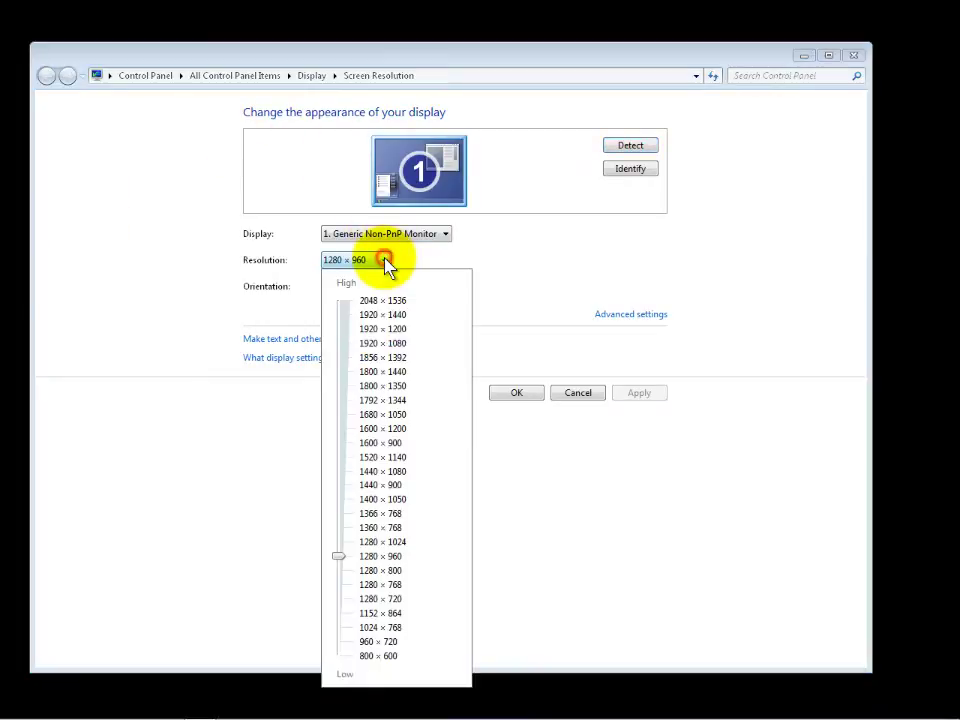
left_click(394, 463)
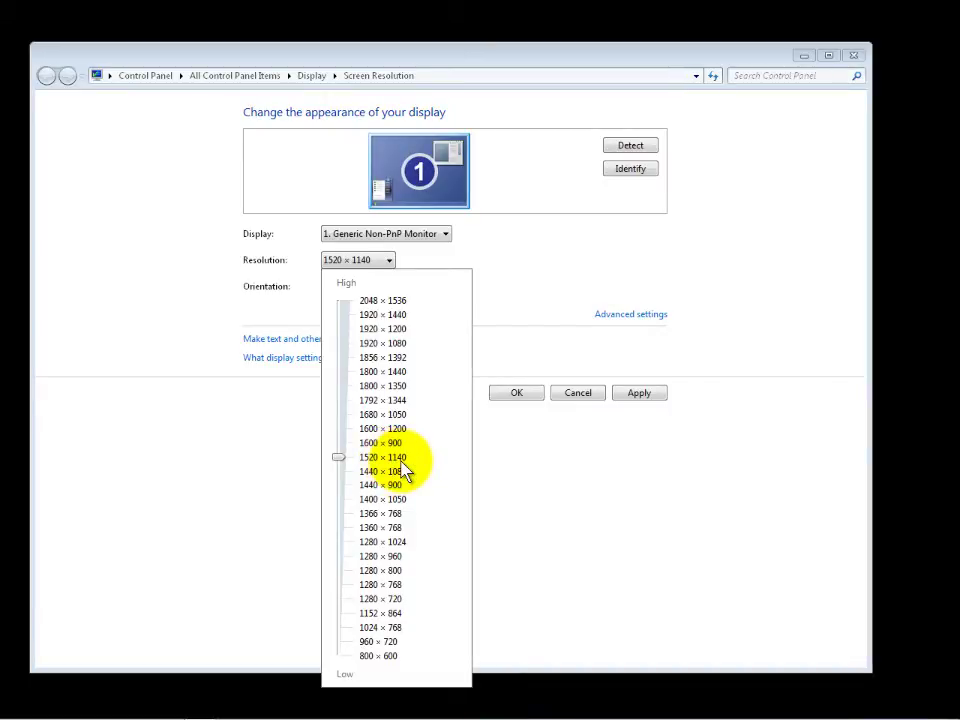
left_click(582, 252)
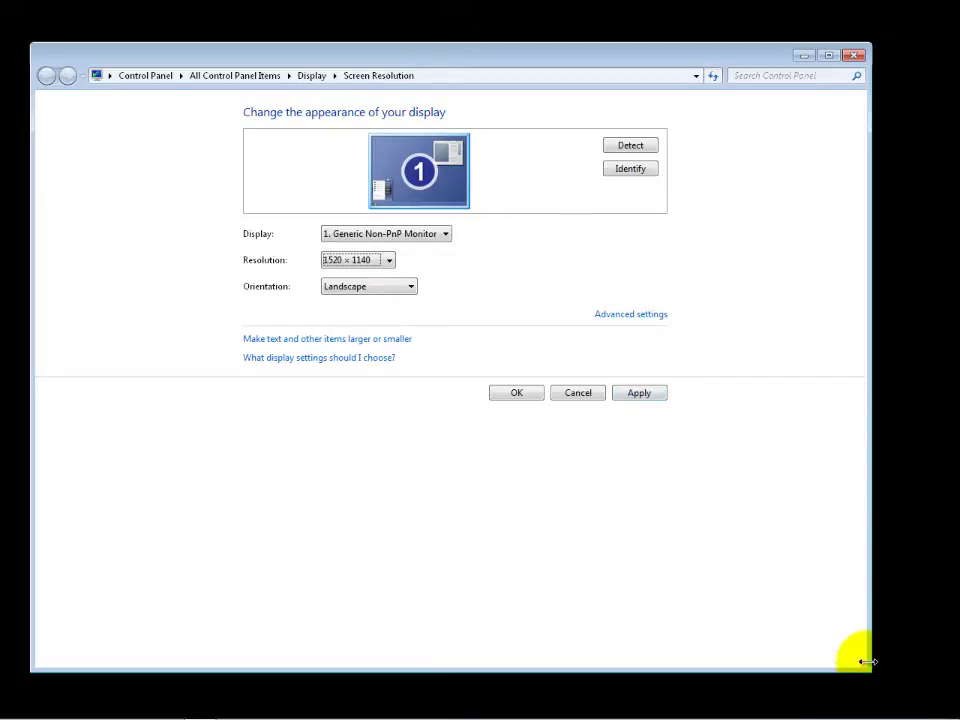
Shrink the window, apply 1520 × 1140, and confirm Keep changes
left_click_drag(866, 668, 555, 431)
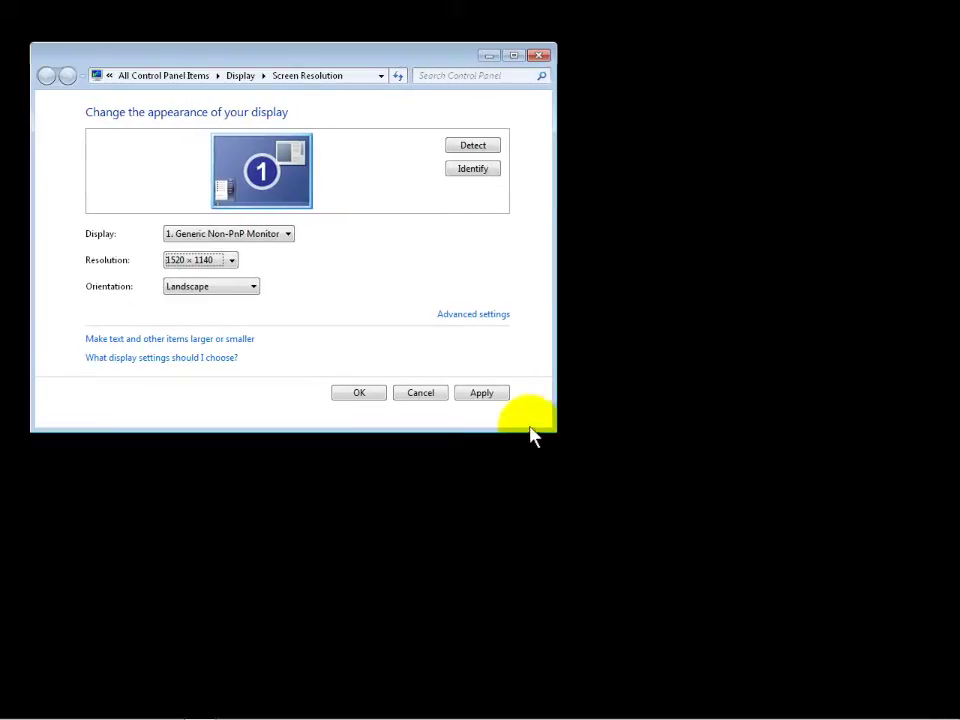
left_click(486, 398)
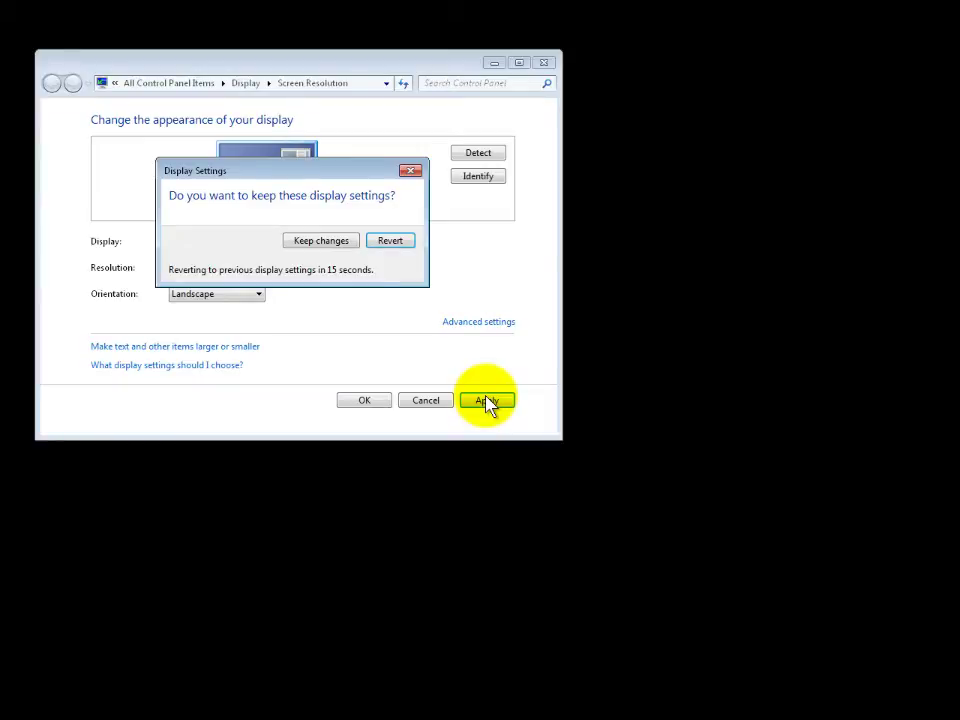
left_click(313, 250)
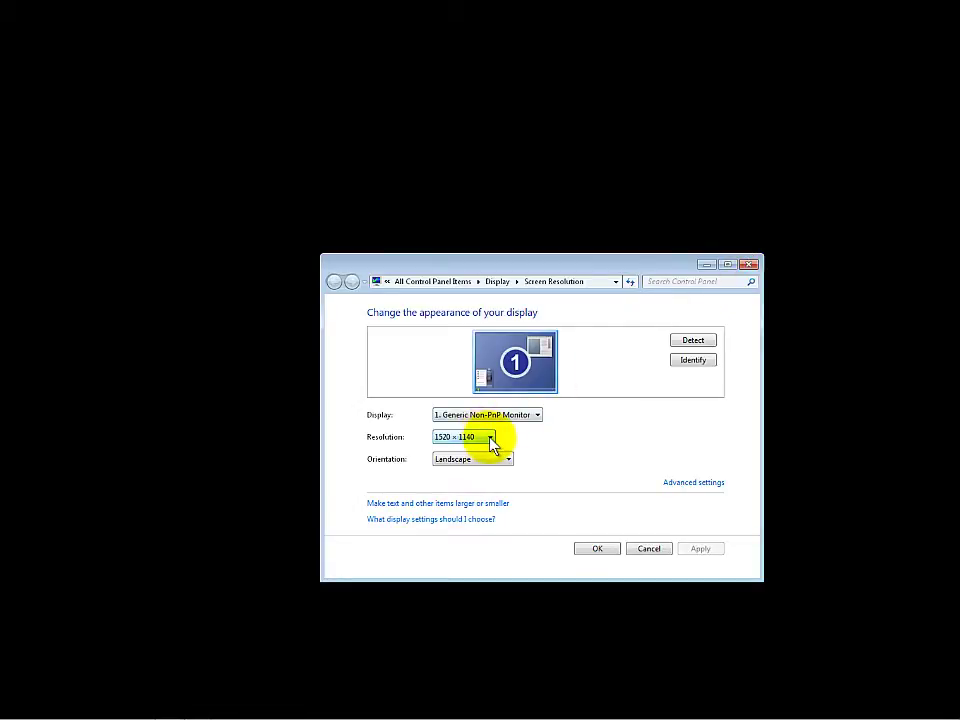
Leave the resolution list unchanged and open the adapter and monitor properties
left_click(489, 438)
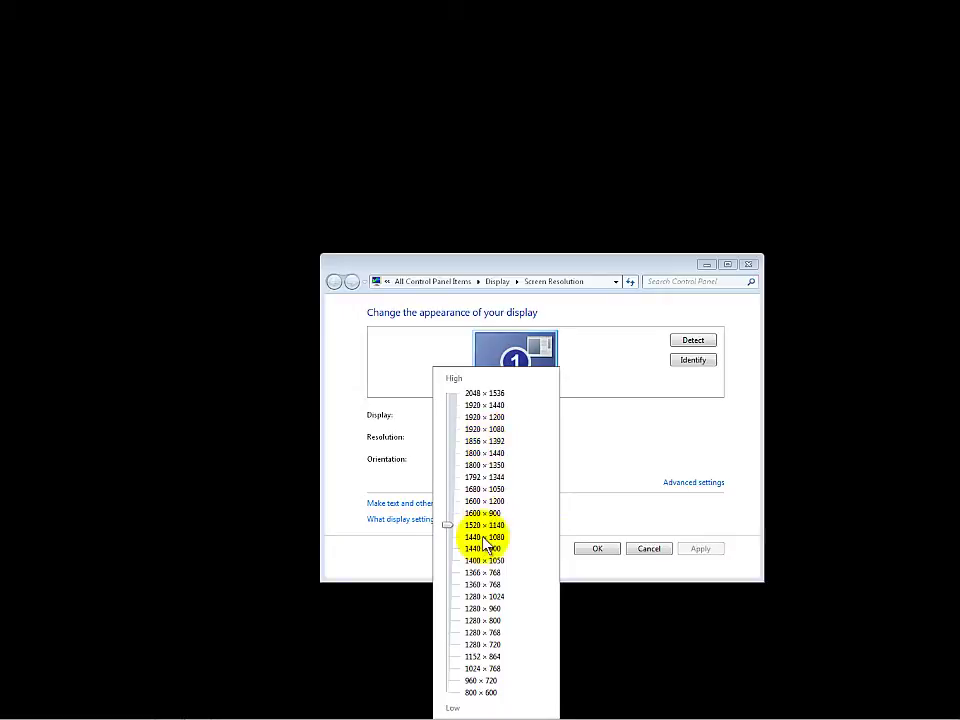
left_click(565, 453)
left_click(690, 484)
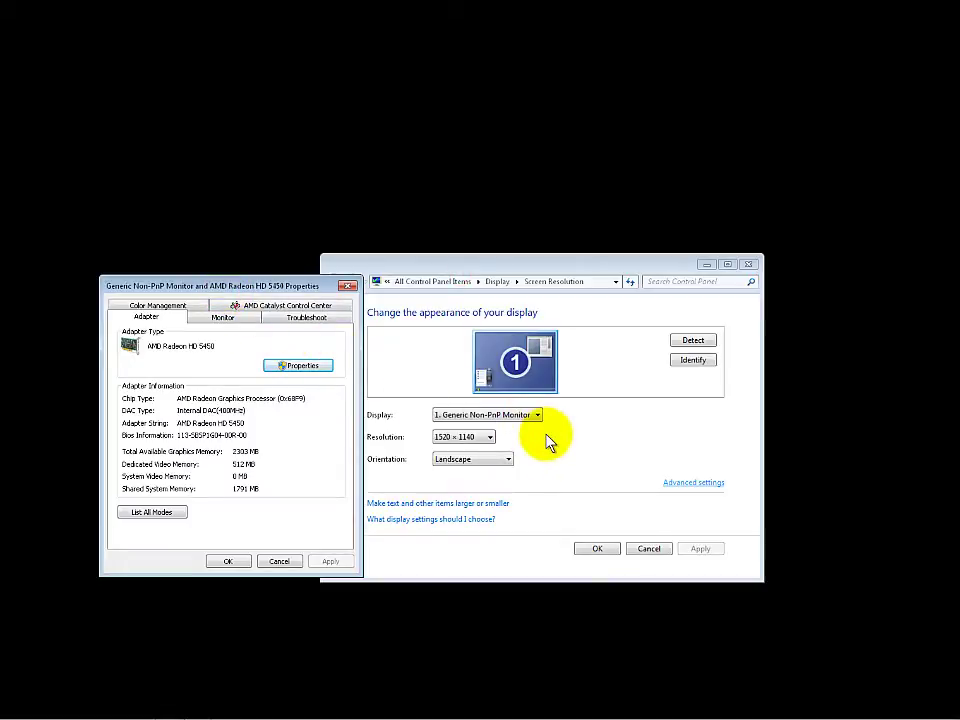
Reopen Screen Resolution from the desktop shortcut menu and bring the display windows forward
right_click(500, 193)
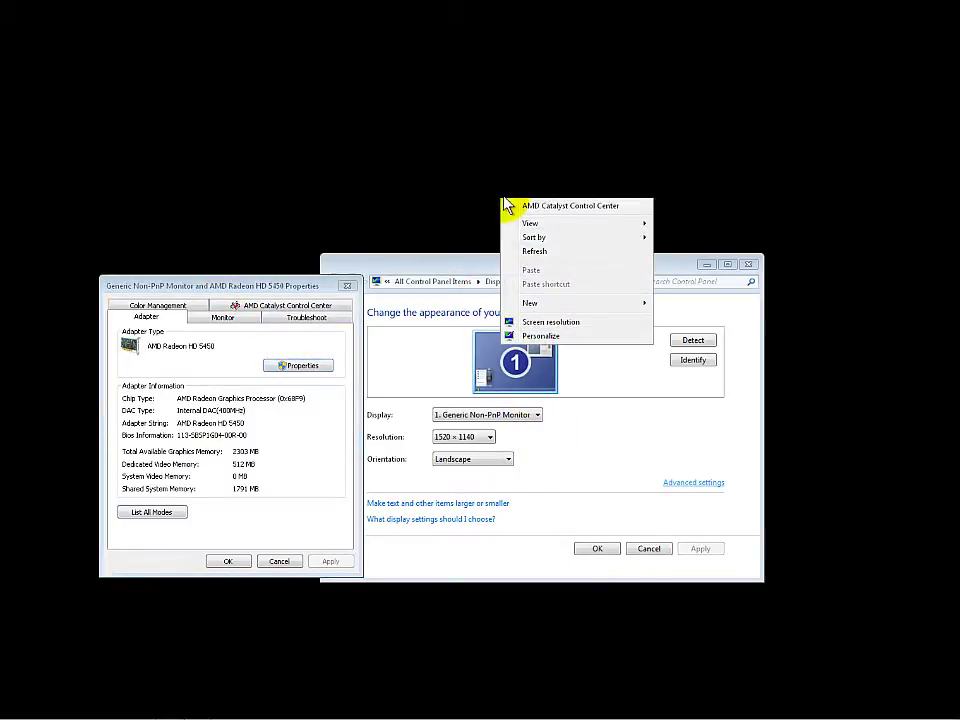
left_click(577, 259)
right_click(563, 165)
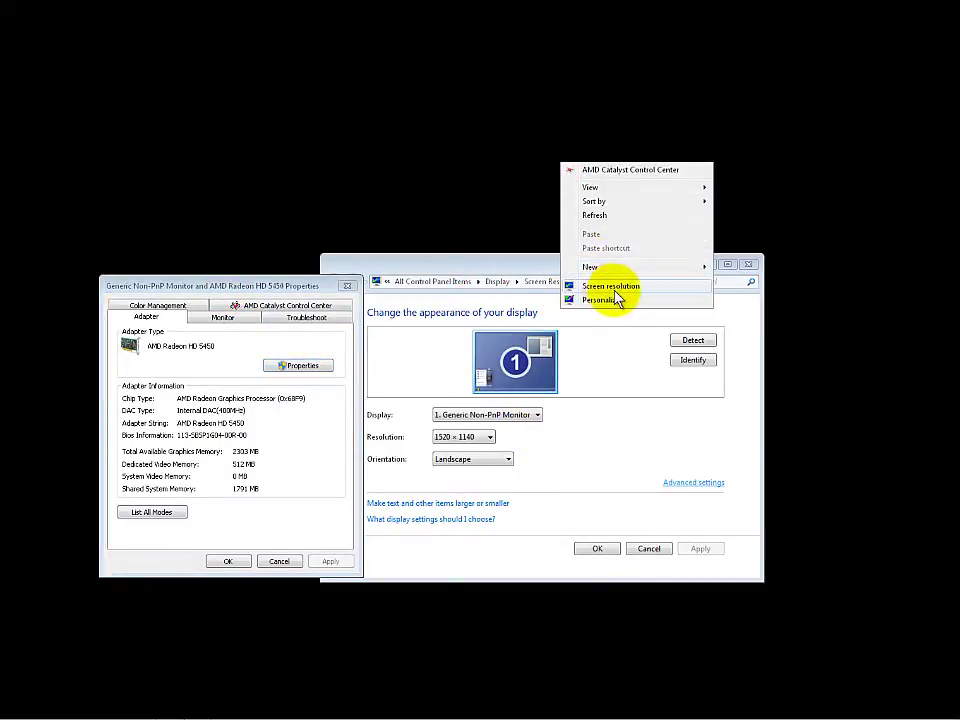
left_click(501, 178)
right_click(501, 36)
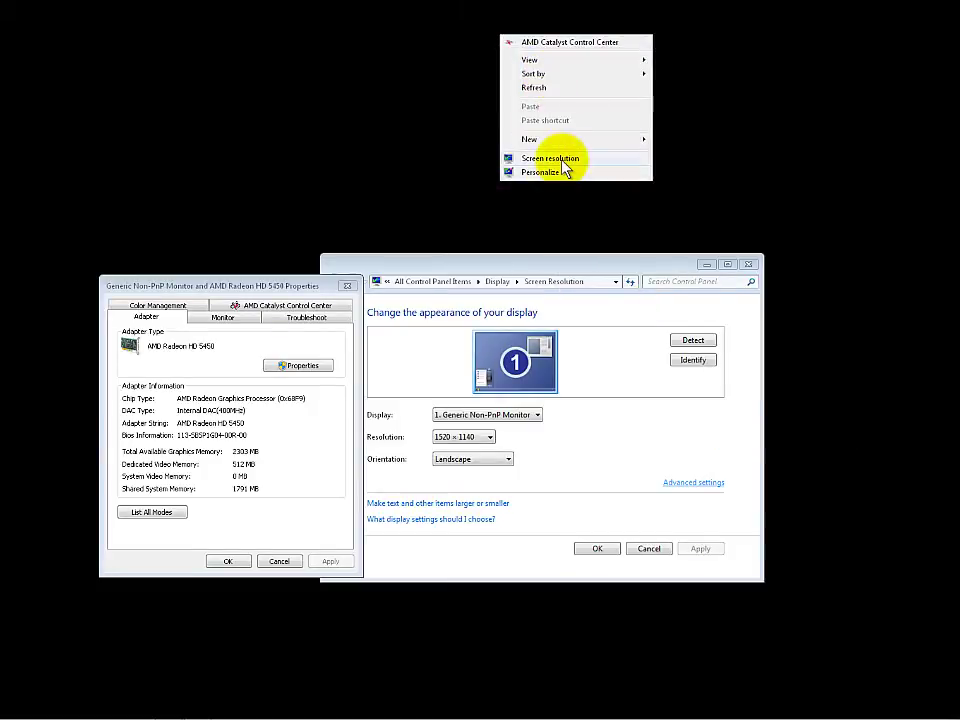
left_click(561, 160)
left_click(561, 266)
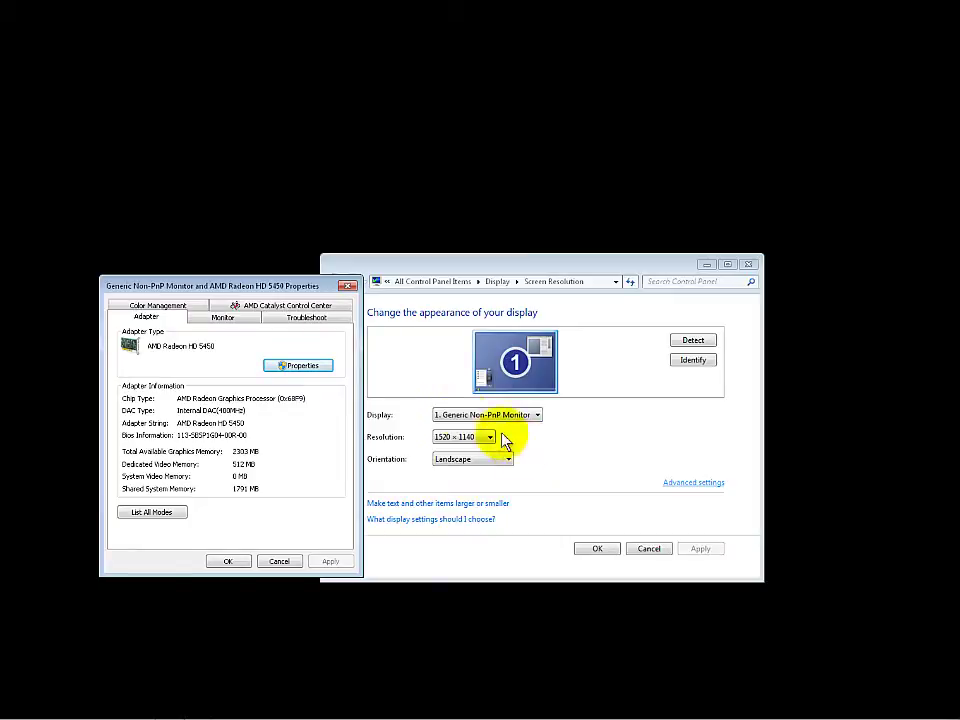
Reopen the adapter properties and apply a 75 Hz monitor refresh rate, keeping the change
left_click(280, 562)
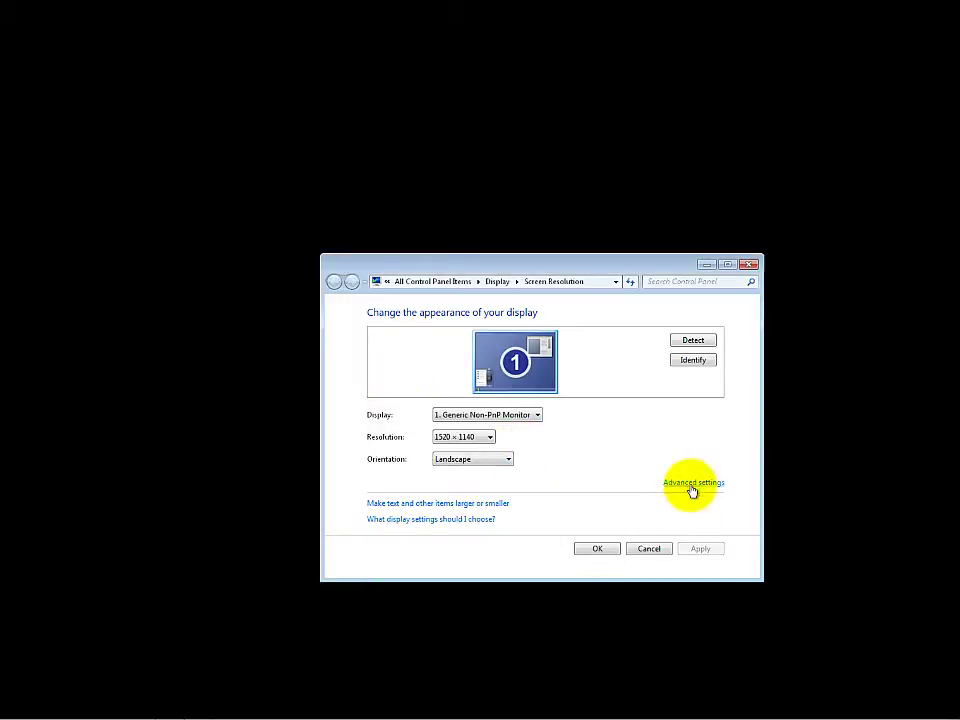
left_click(692, 483)
left_click(462, 308)
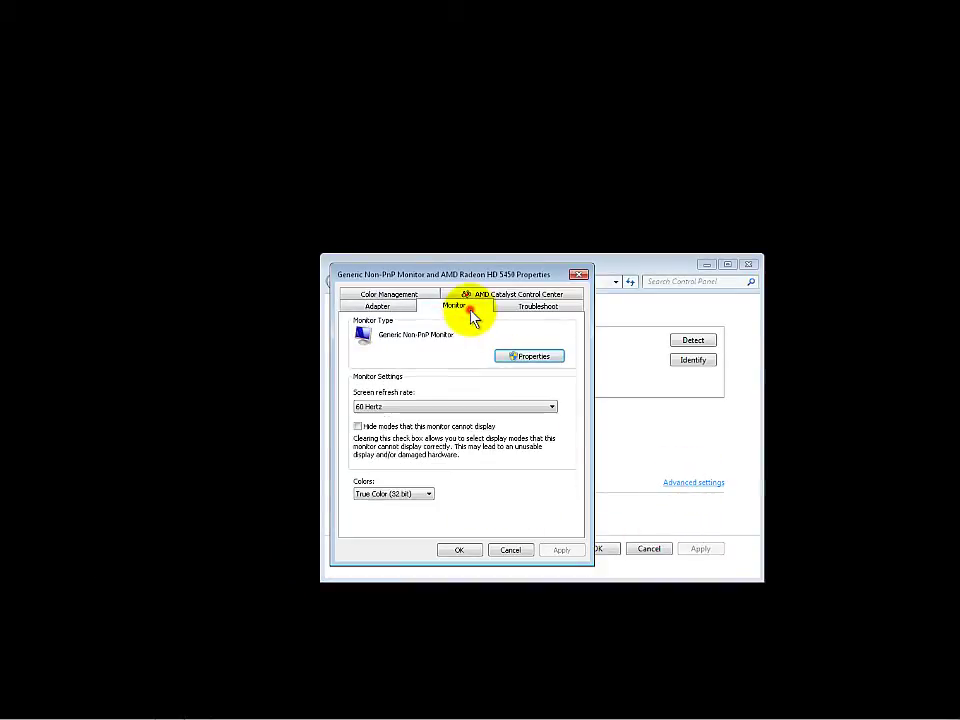
left_click(420, 408)
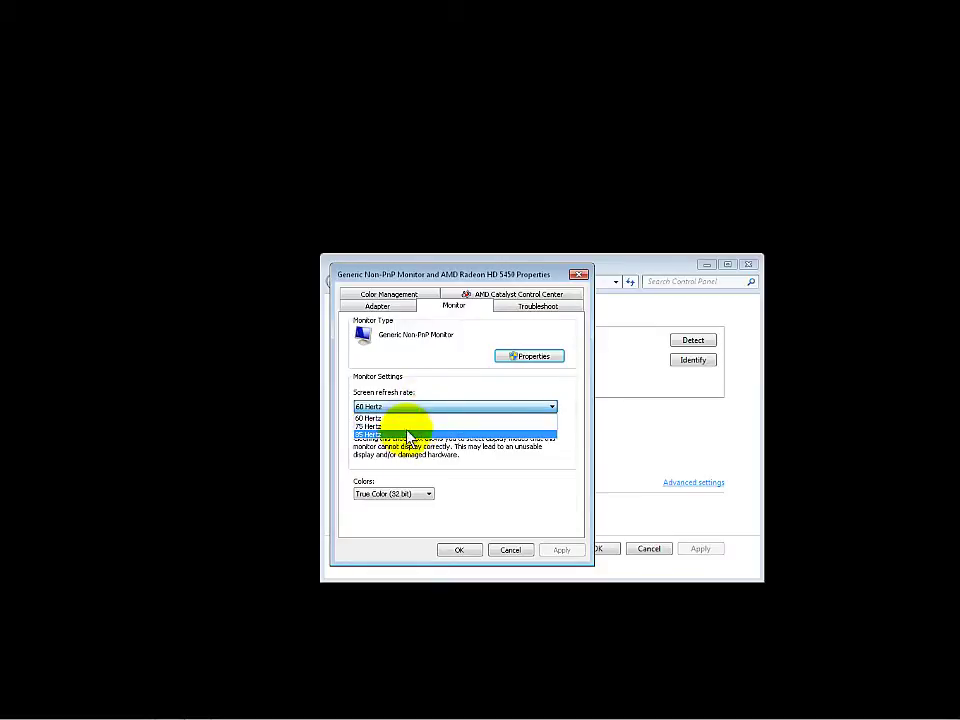
left_click(407, 429)
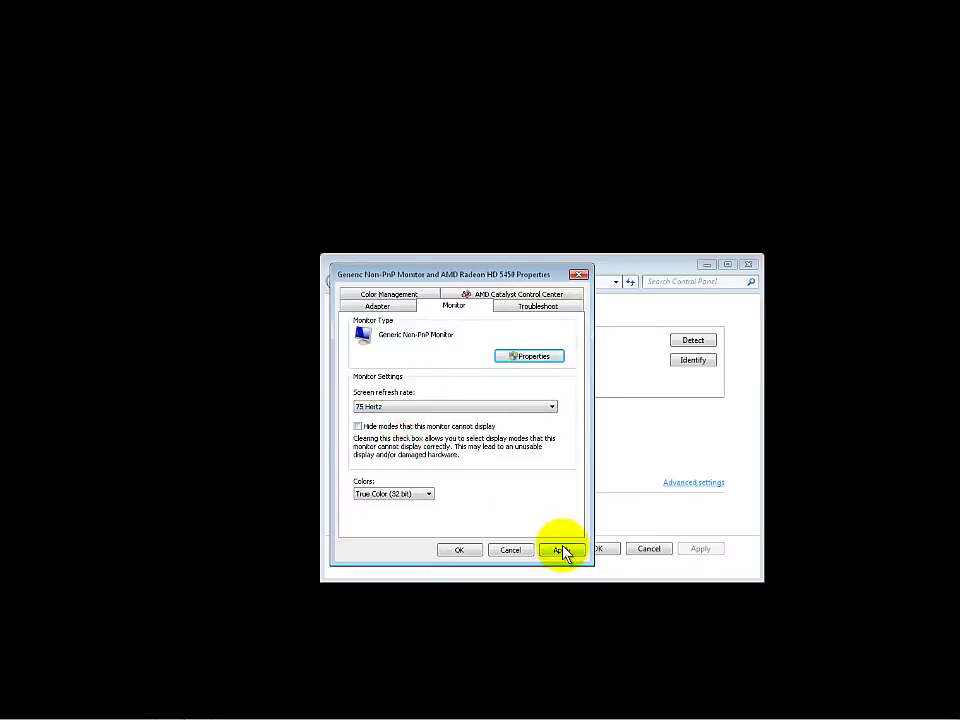
left_click_drag(497, 274, 305, 214)
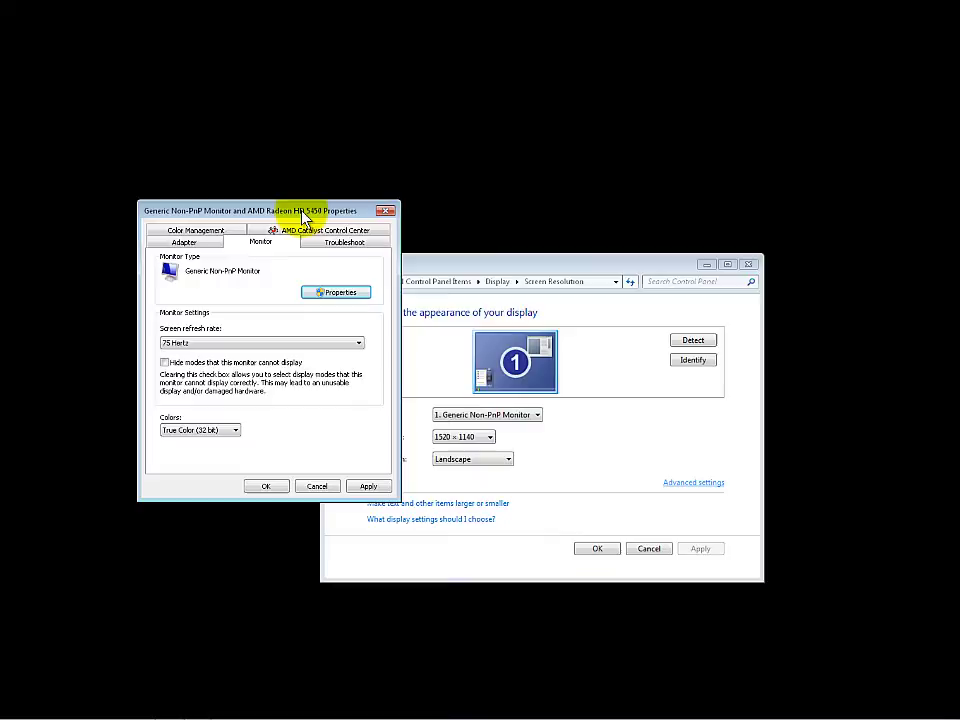
left_click(367, 488)
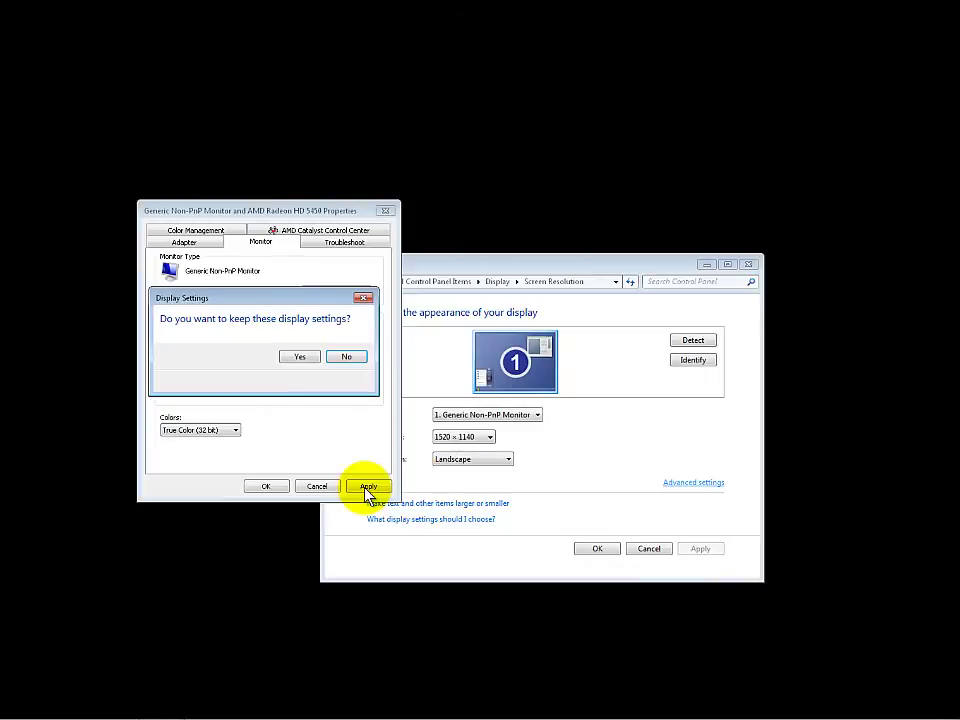
left_click(300, 356)
Switch the refresh rate to 85 Hz, keep it, and close the monitor properties
left_click(296, 342)
left_click(290, 370)
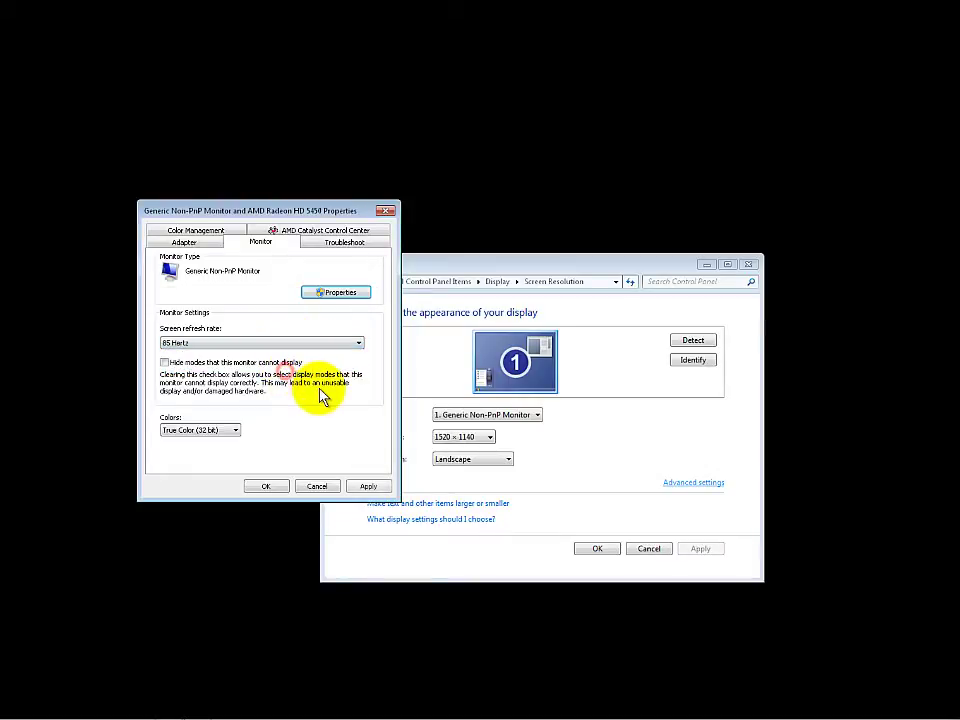
left_click(368, 487)
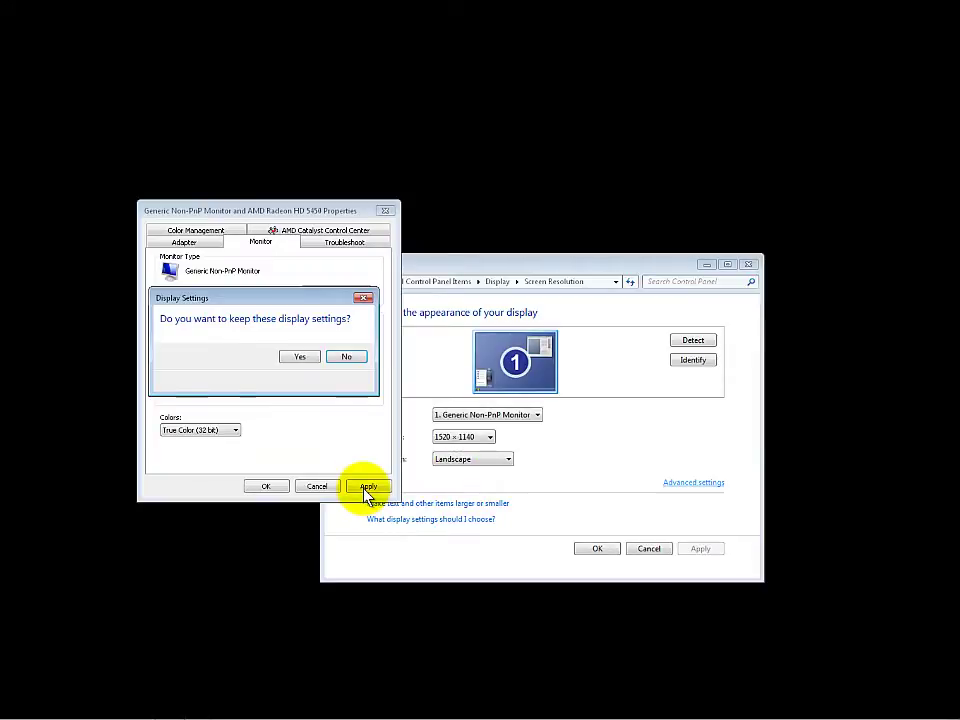
key("Return")
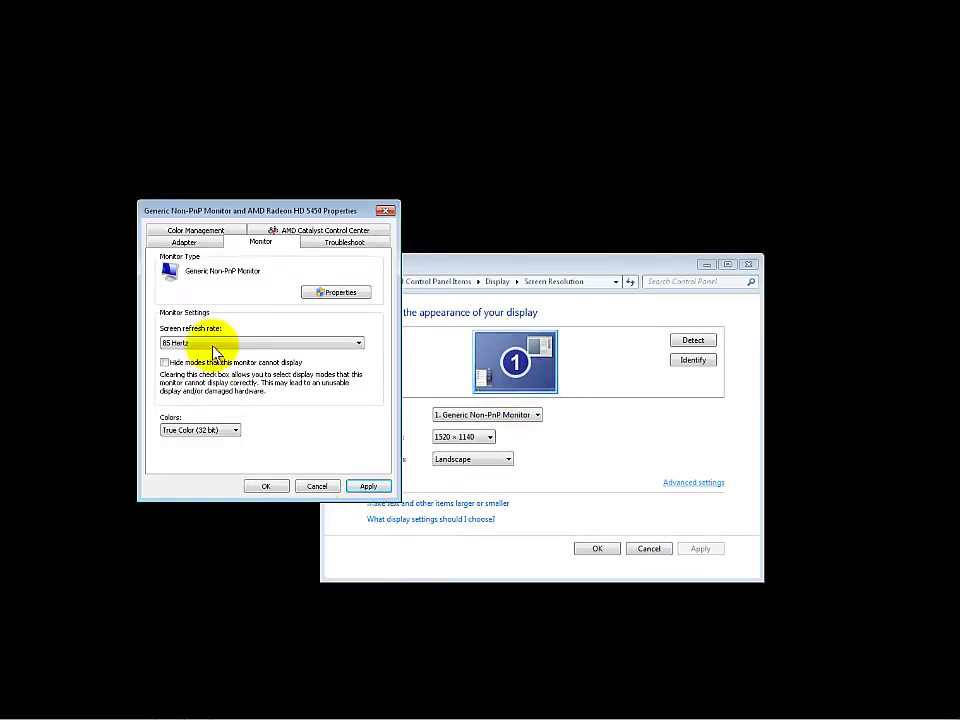
left_click(278, 486)
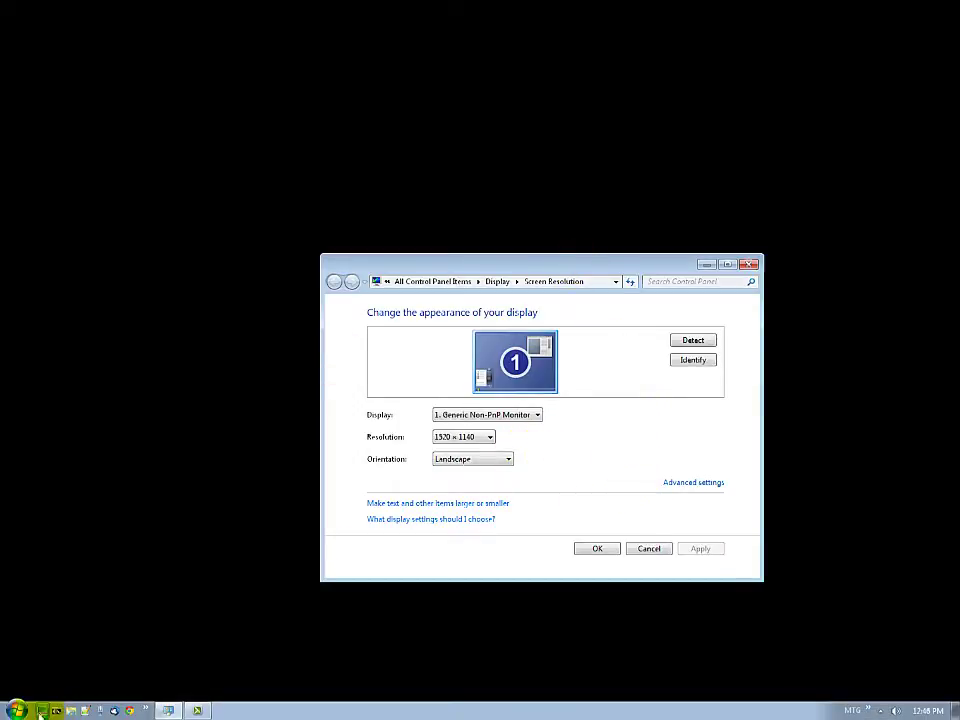
Launch regedit, maximize it, and select DALNonStandardModesBCD1 under the adapter's 0000 key
left_click(16, 710)
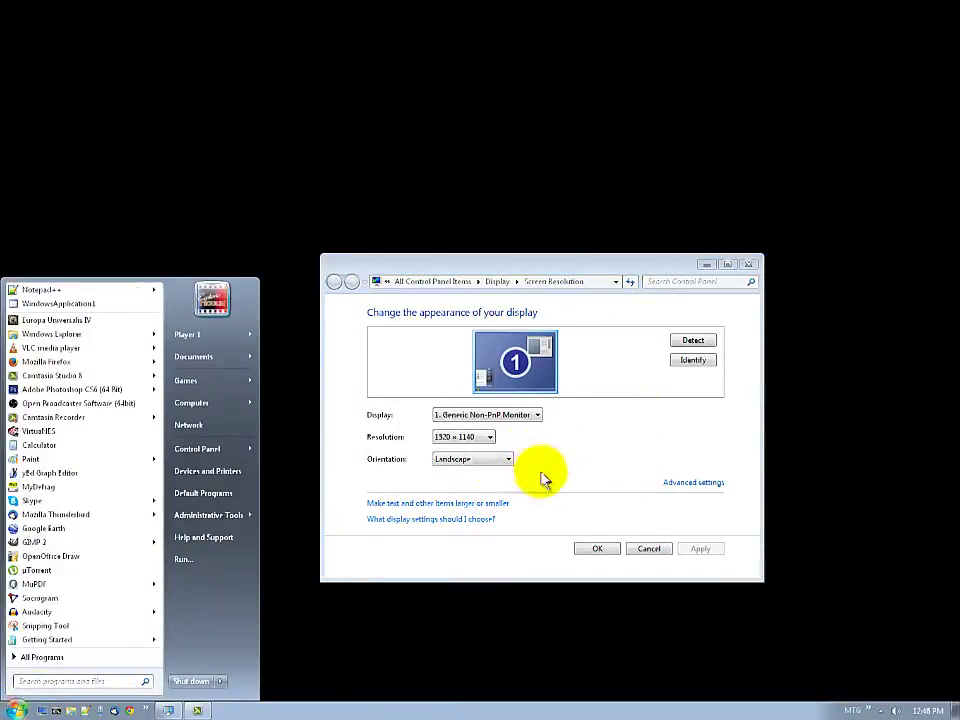
type("regedit")
key("Return")
left_click(283, 614)
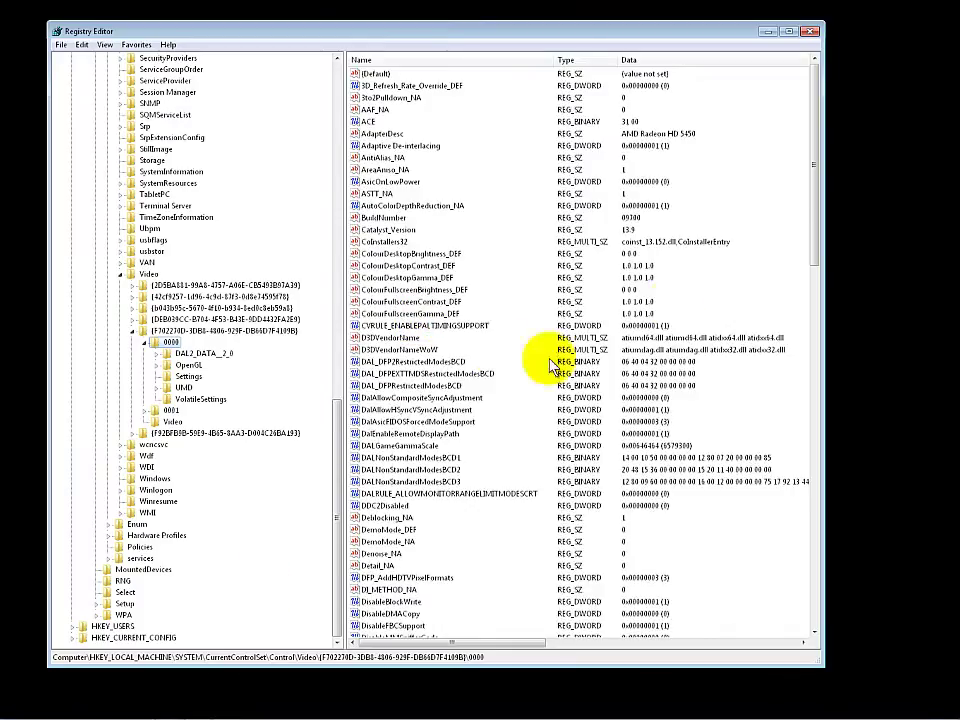
double_click(540, 38)
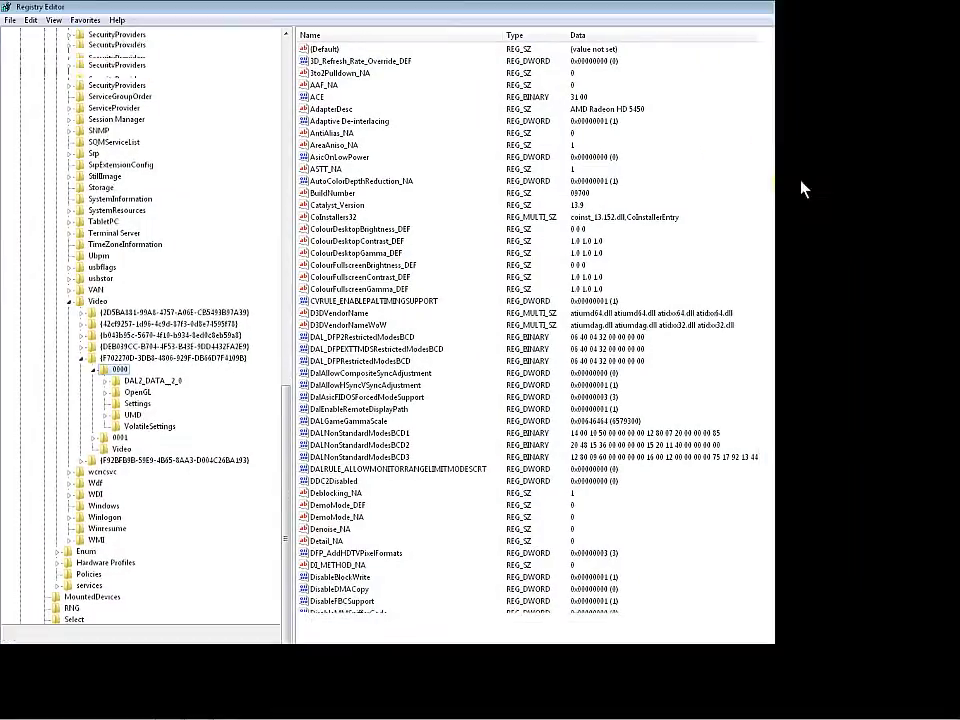
scroll(953, 198, "down", 2)
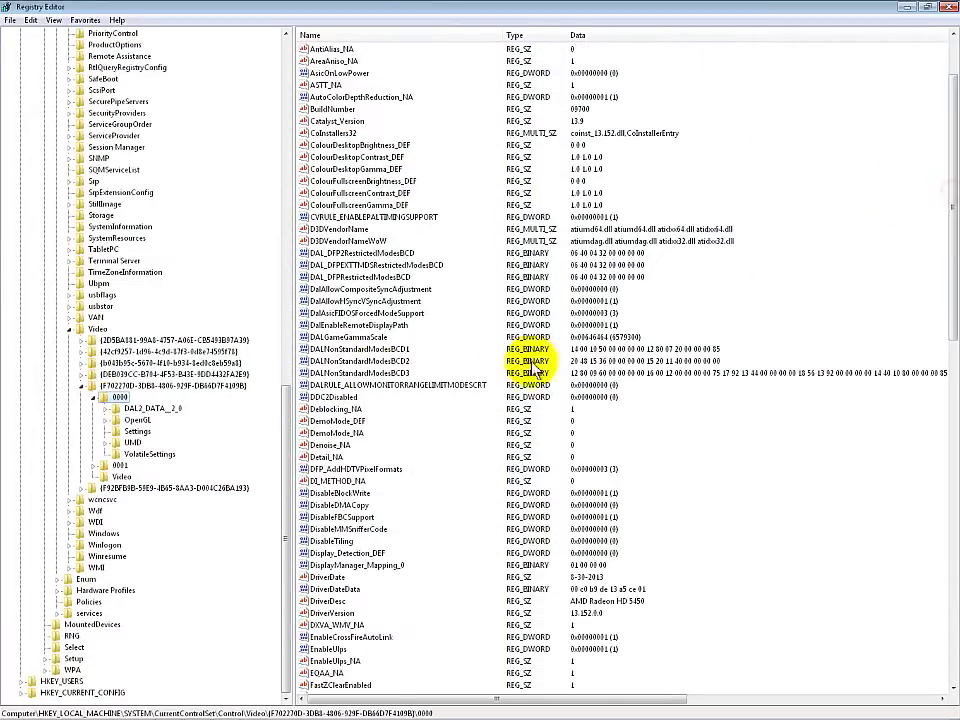
left_click(338, 355)
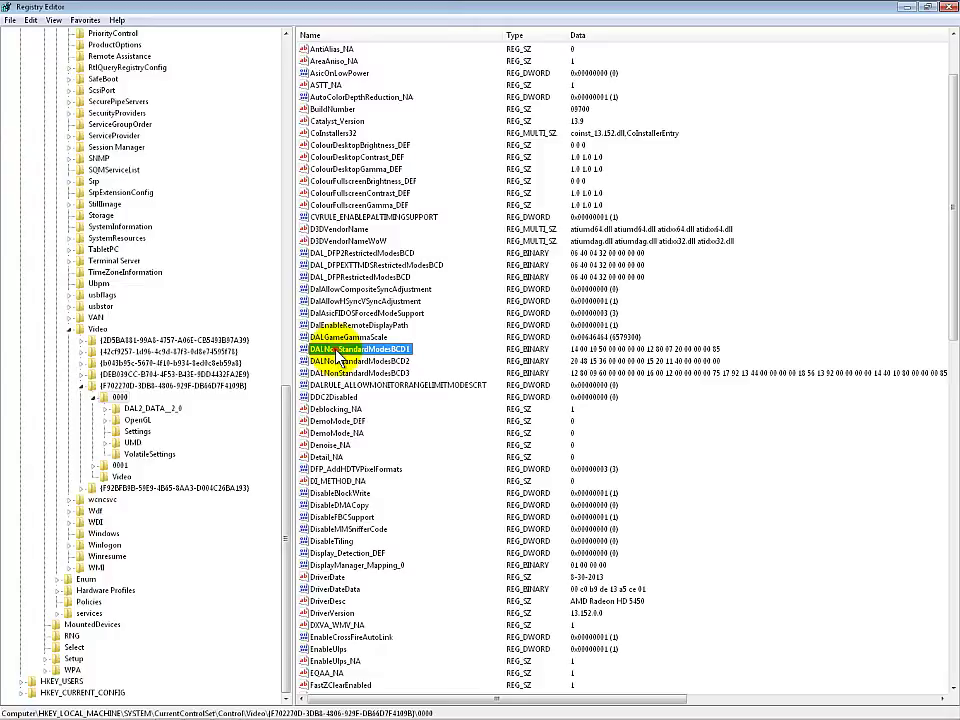
Inspect DALNonStandardModesBCD1's row 0008 bytes and close it unchanged
double_click(338, 355)
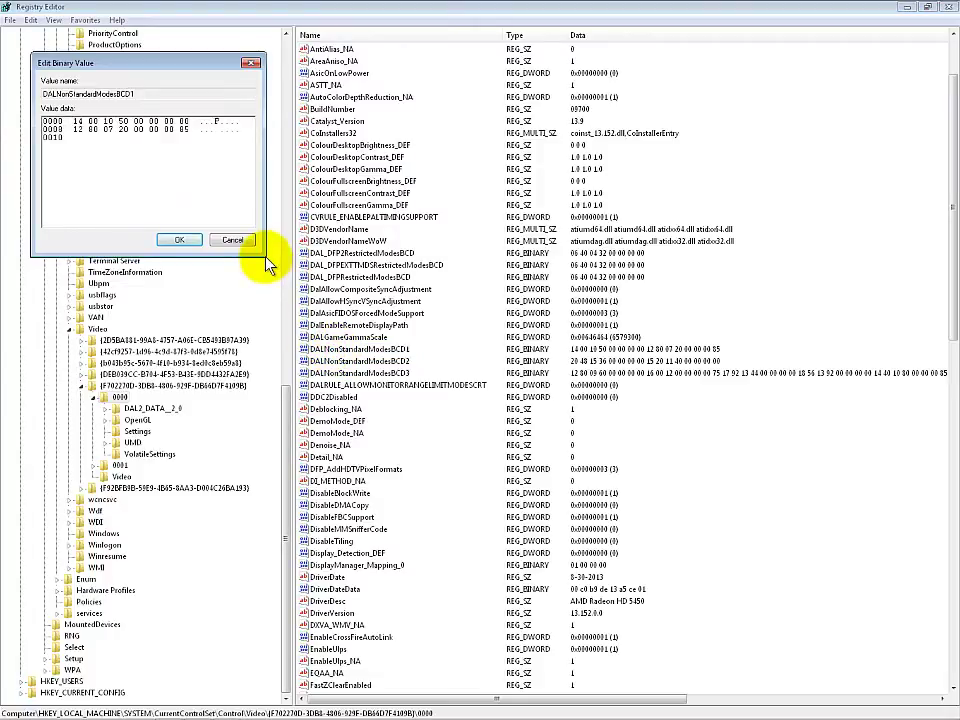
left_click(190, 131)
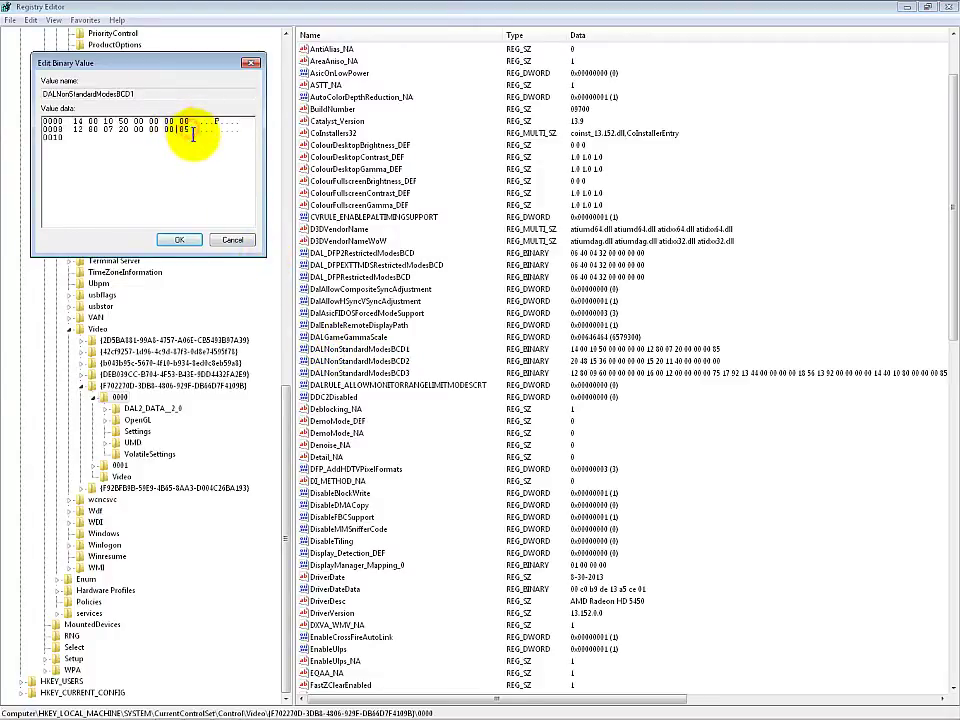
left_click(233, 239)
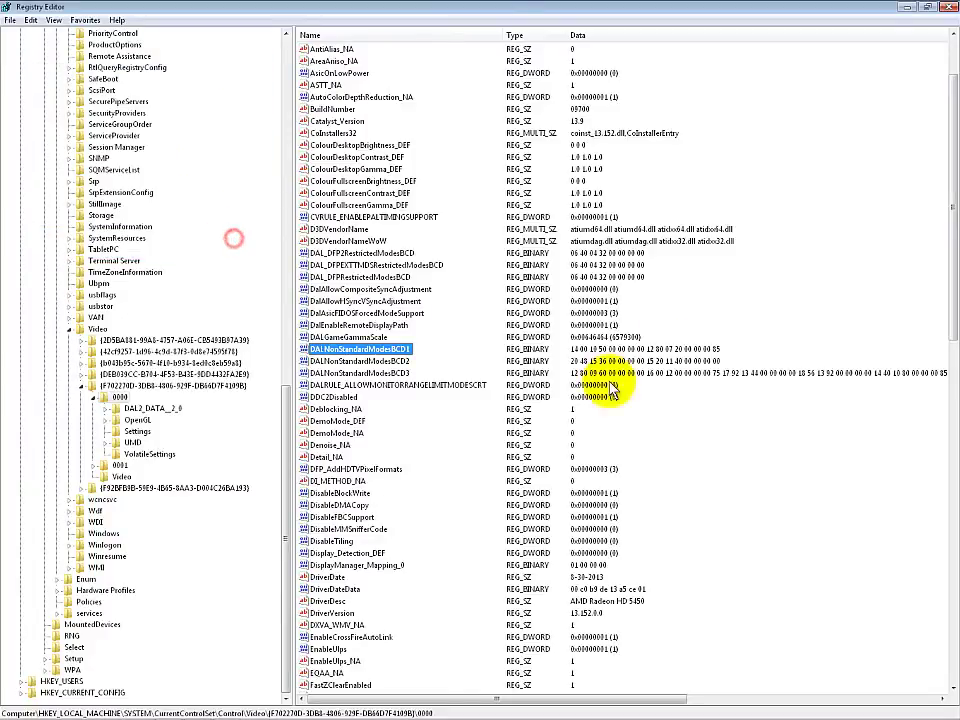
Overwrite the last byte of DALNonStandardModesBCD2's row 0008 with 75 and save
double_click(355, 361)
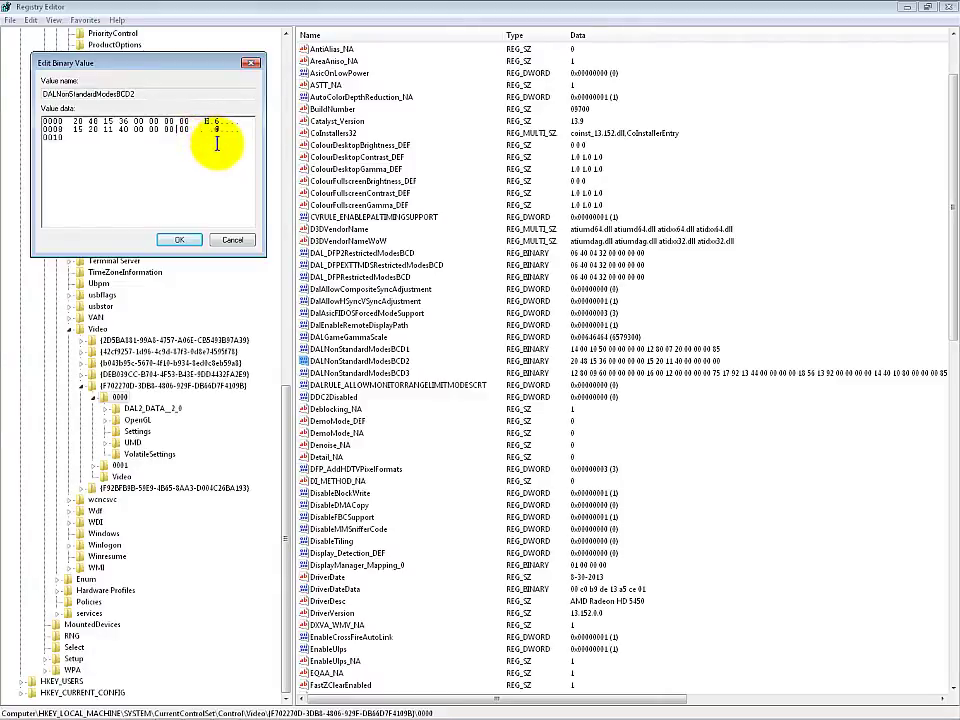
left_click(236, 151)
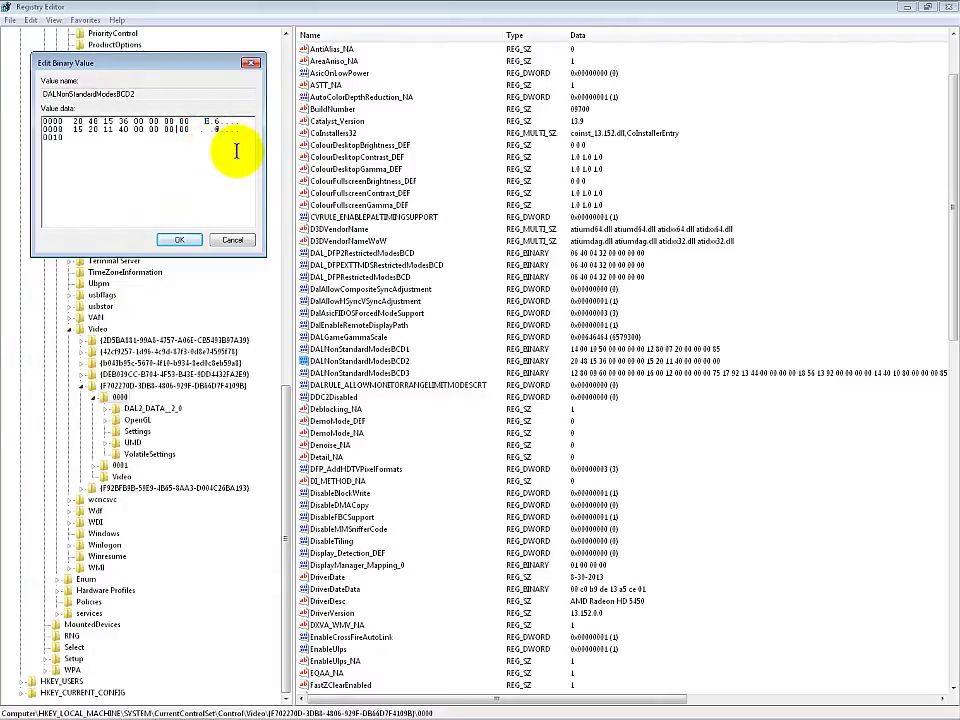
type("75")
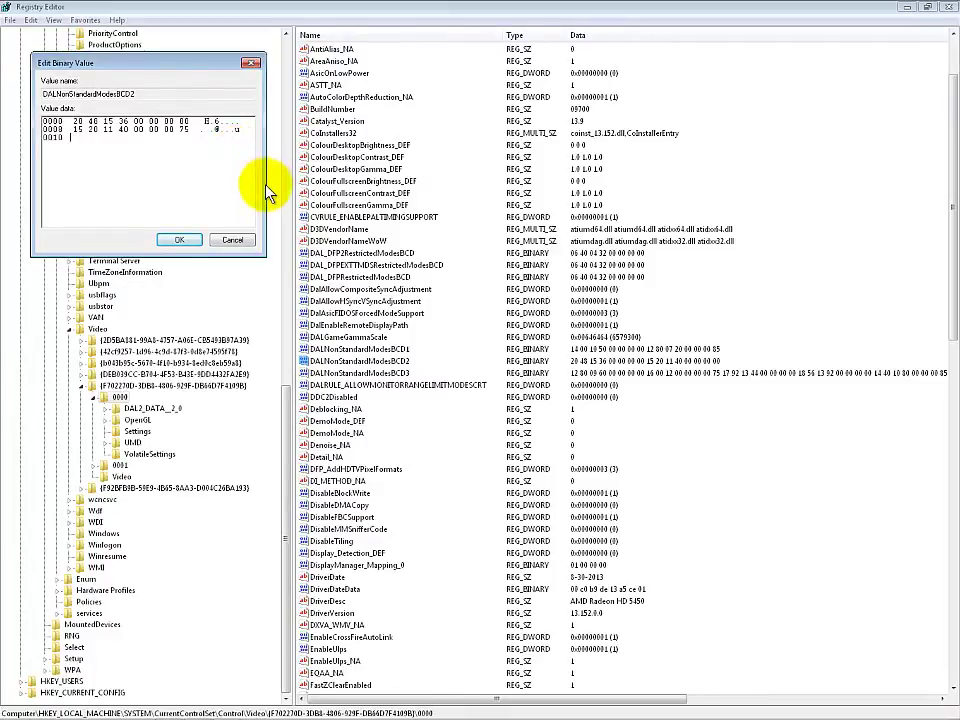
left_click(188, 130)
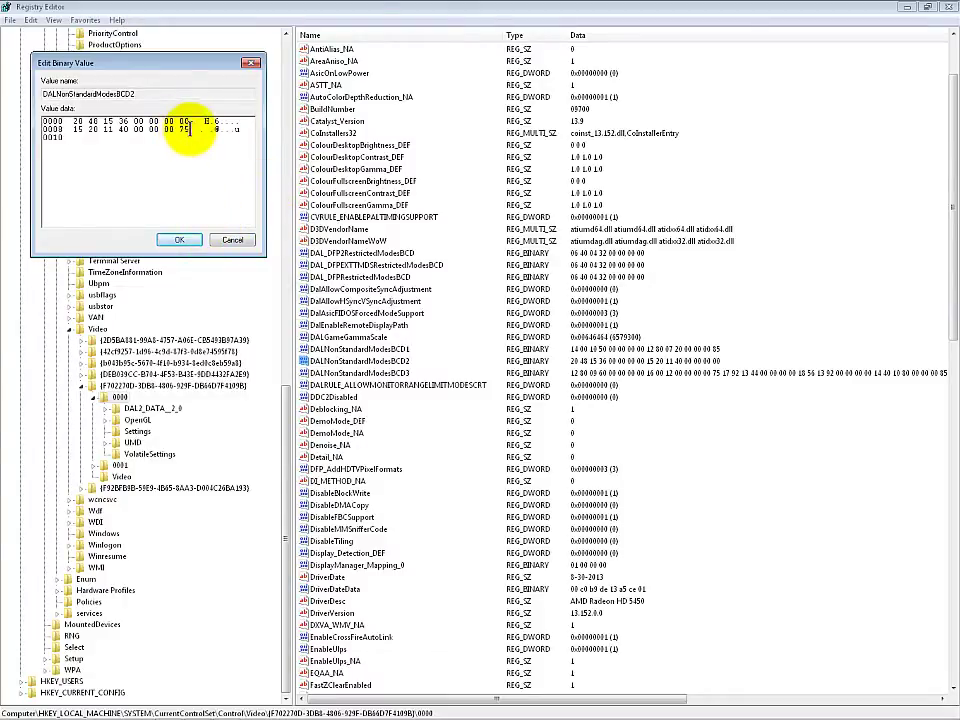
left_click(172, 249)
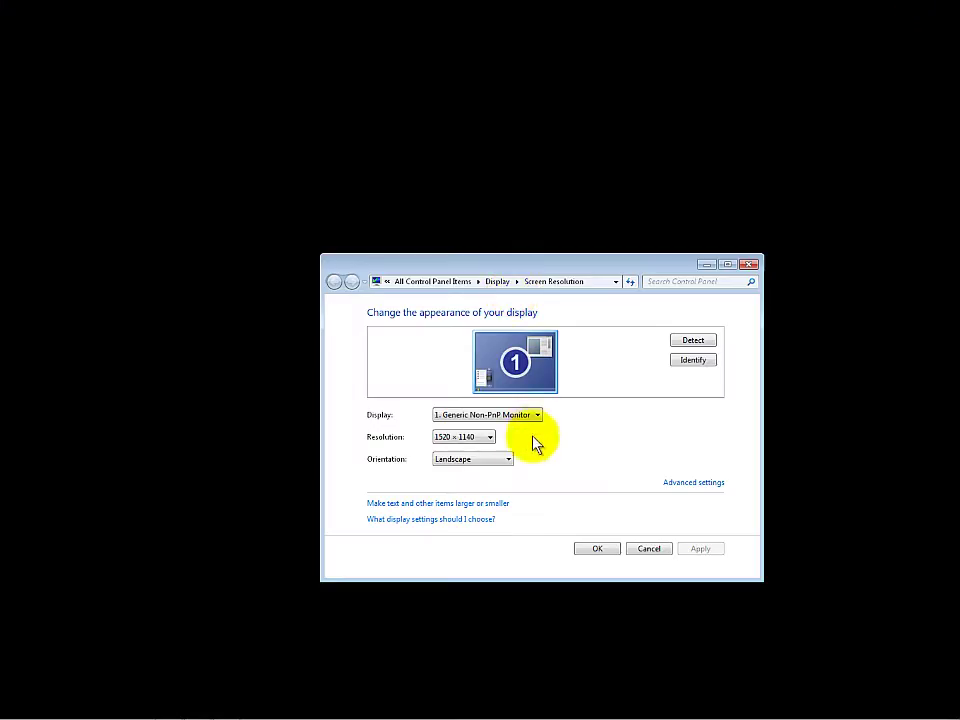
Keep 1520 × 1140 in the resolution list, then switch back to Registry Editor
left_click(489, 438)
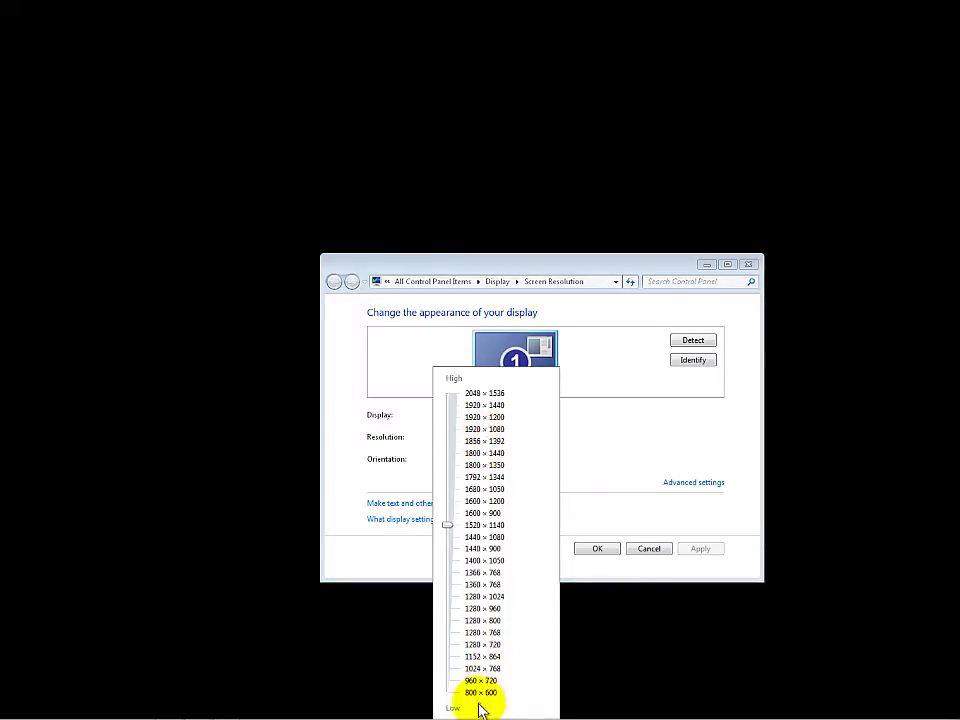
left_click(390, 572)
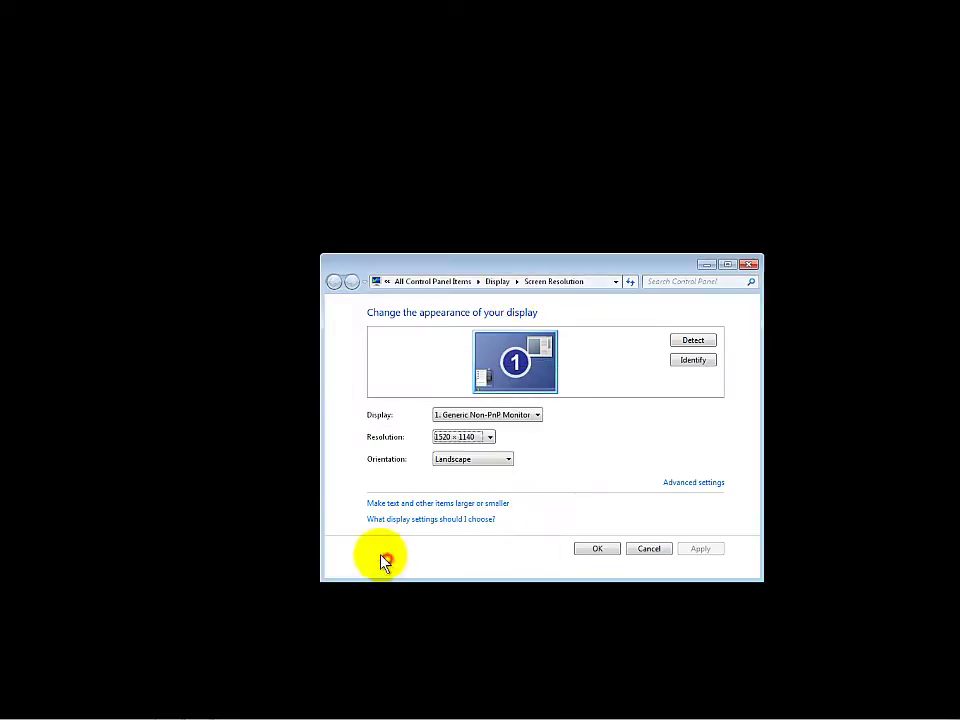
mouse_move(354, 711)
left_click(228, 711)
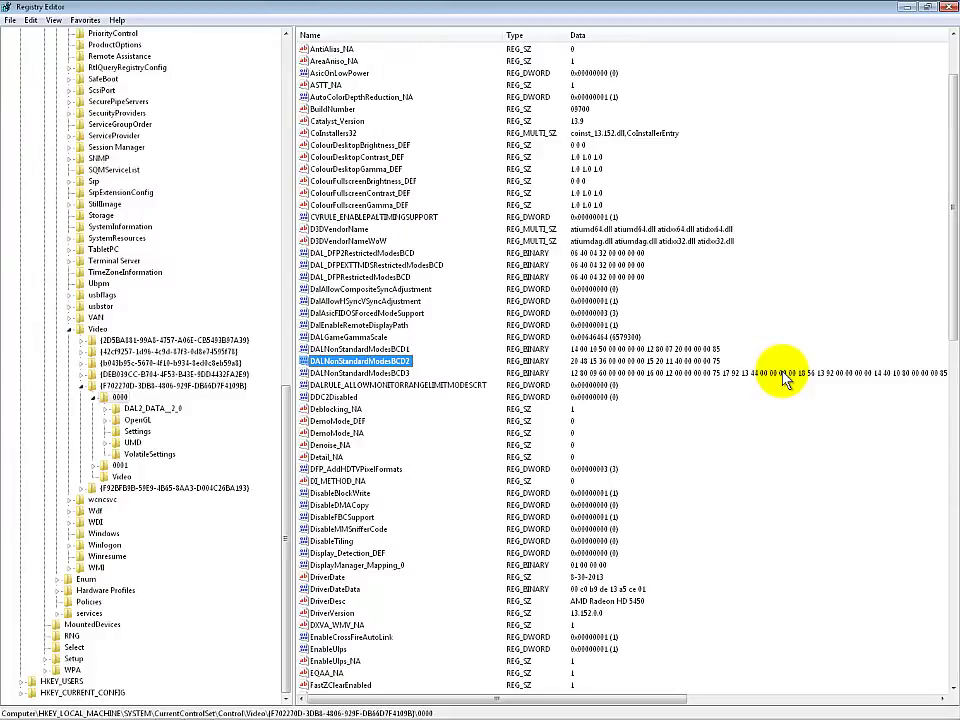
left_click(370, 374)
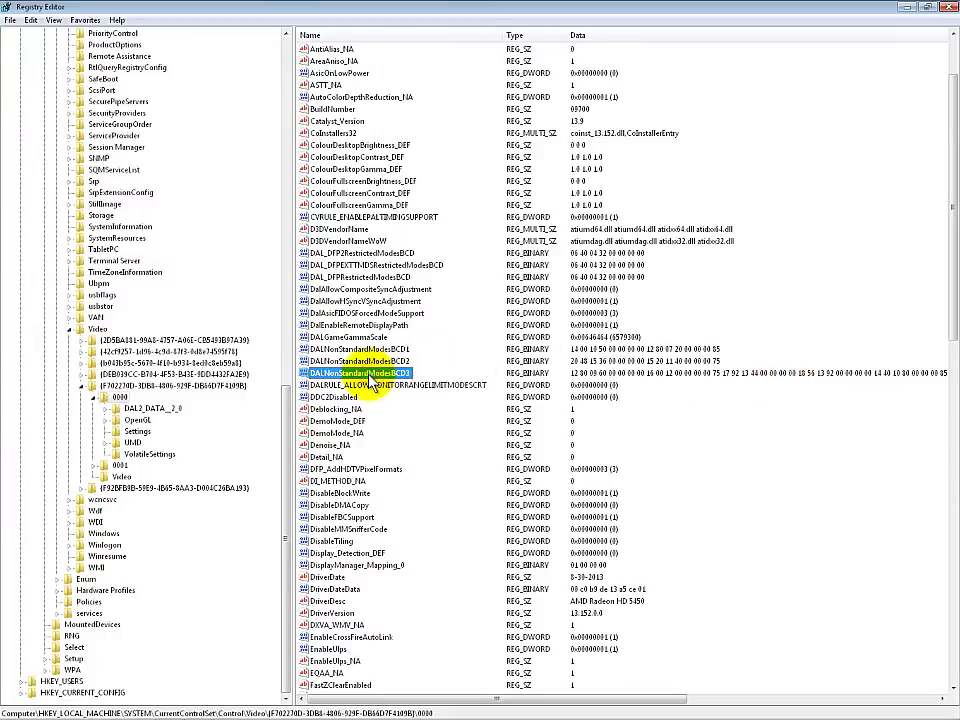
double_click(370, 375)
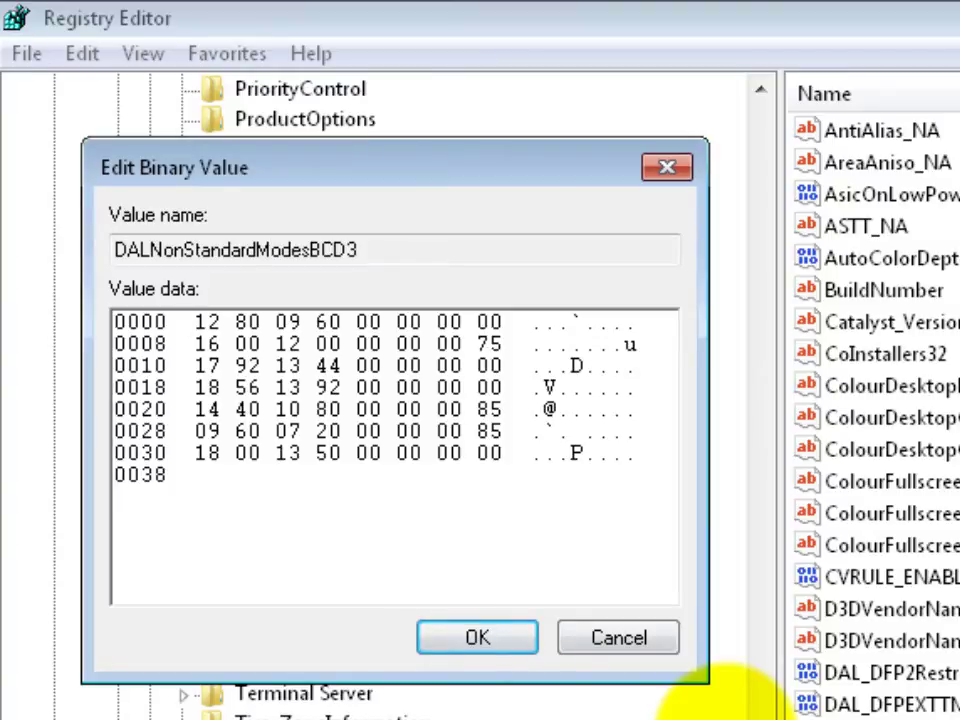
left_click(190, 409)
key("Right")
key("Right")
key("Right")
key("Right")
key("Right")
key("Left")
key("Left")
left_click(358, 458)
type("09")
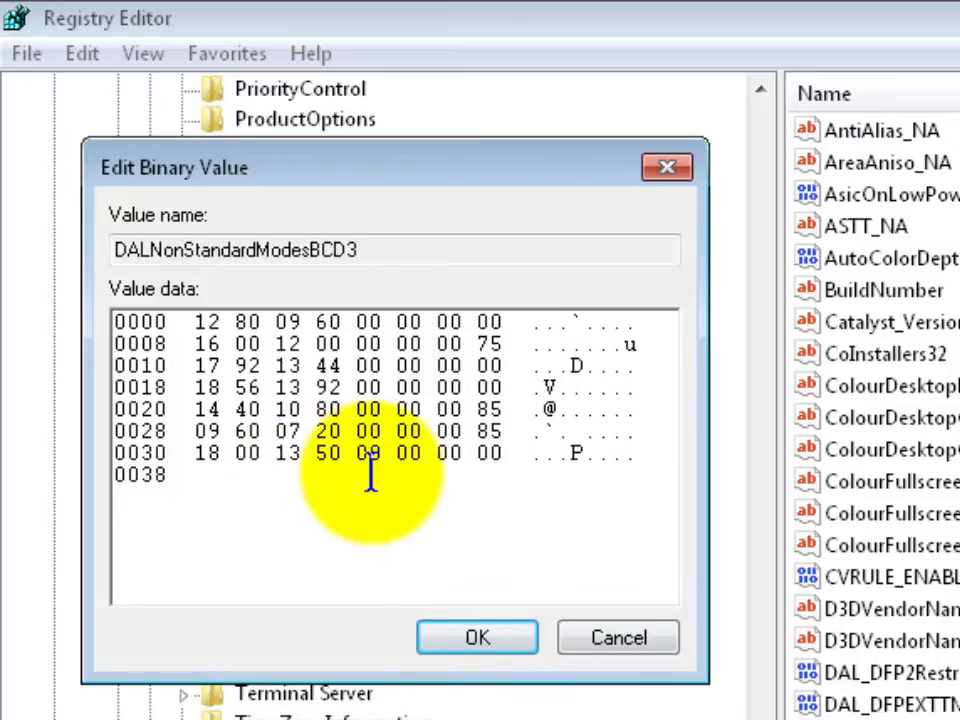
key("ctrl+z")
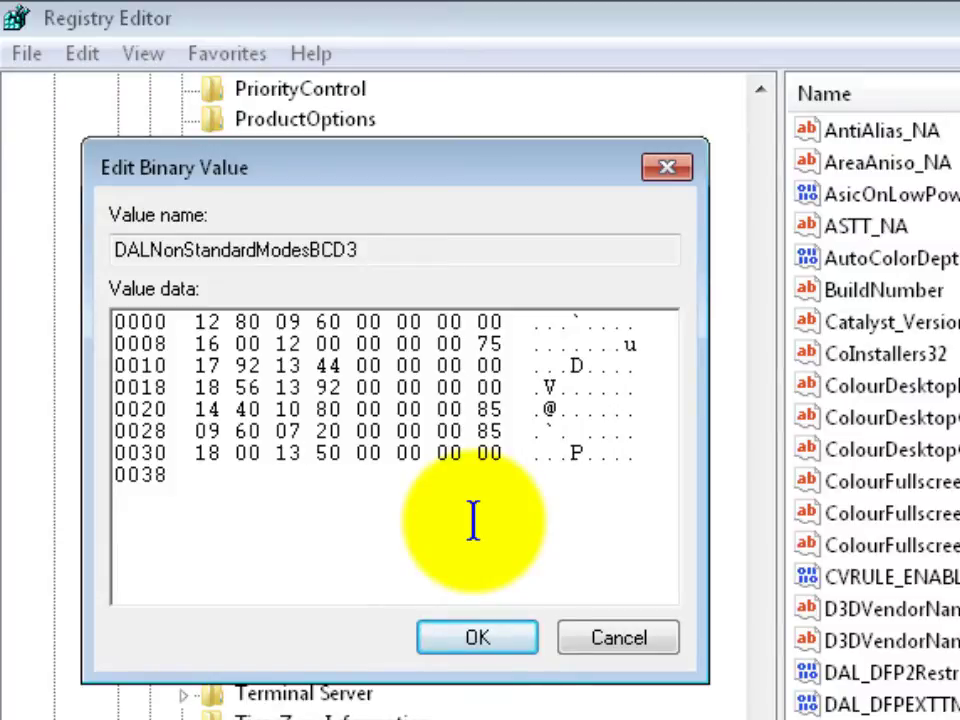
key("Left")
key("Left")
key("Left")
key("Right")
key("Right")
key("Right")
key("Right")
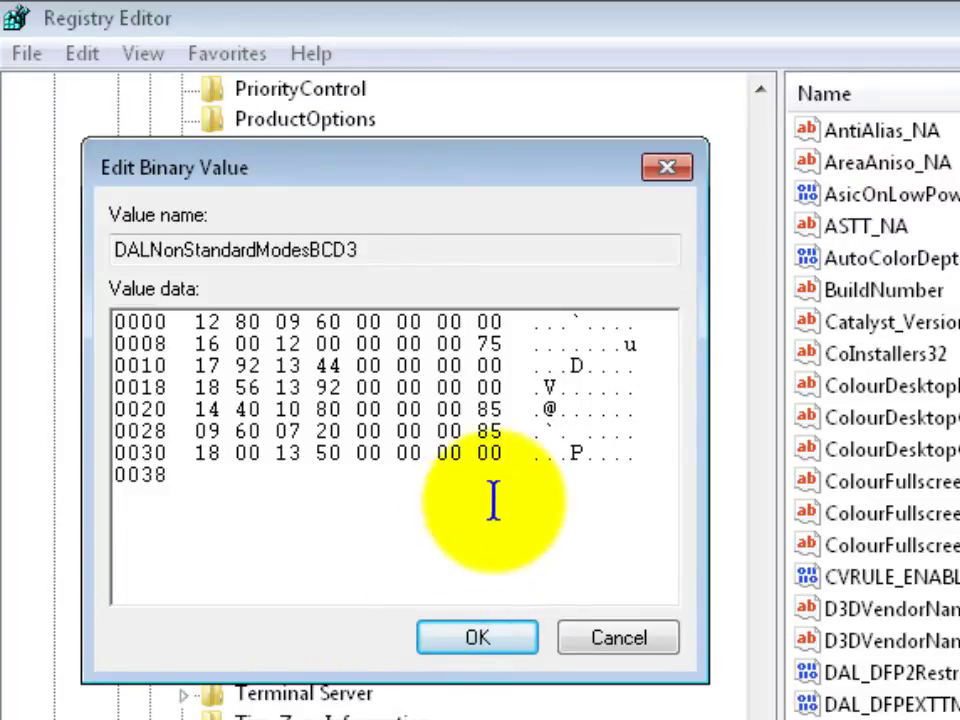
left_click(519, 410)
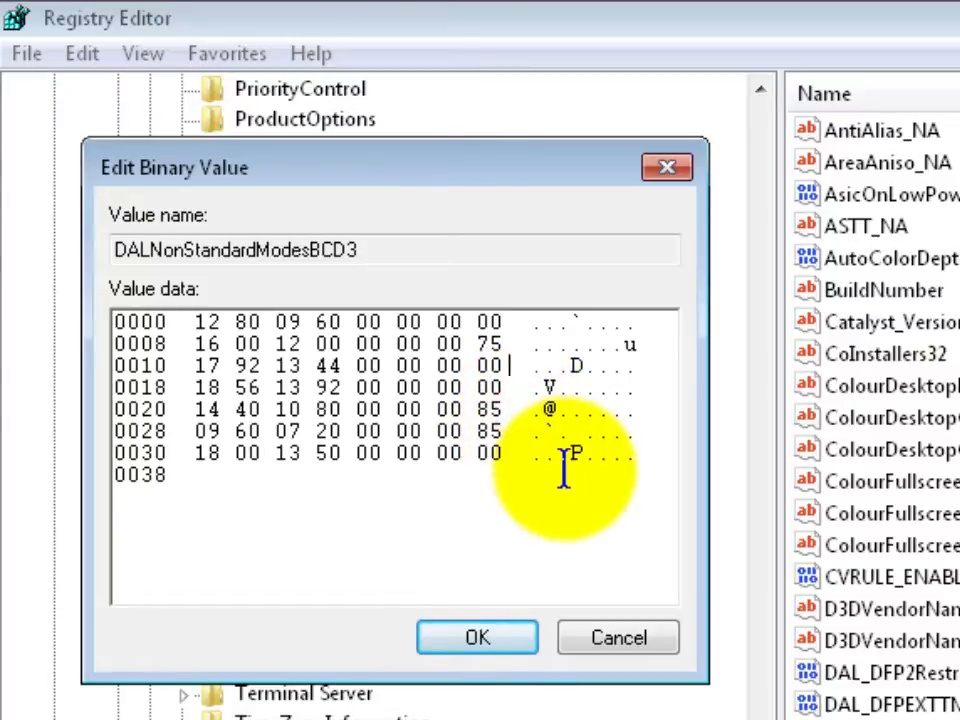
key("Up")
key("Up")
key("Up")
key("Left")
key("Left")
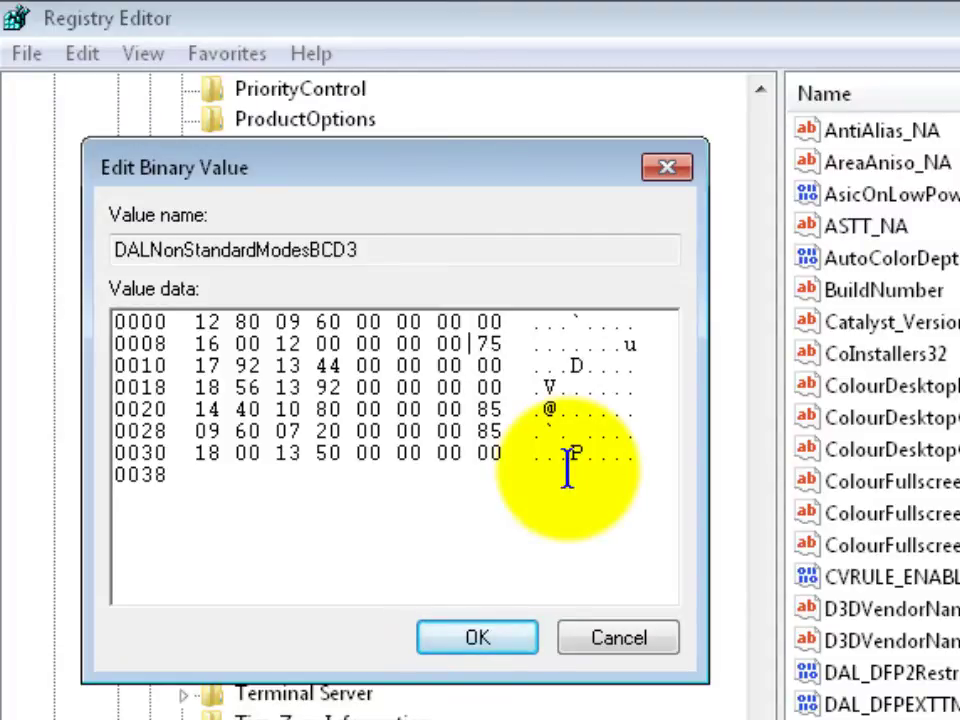
key("Down")
key("Down")
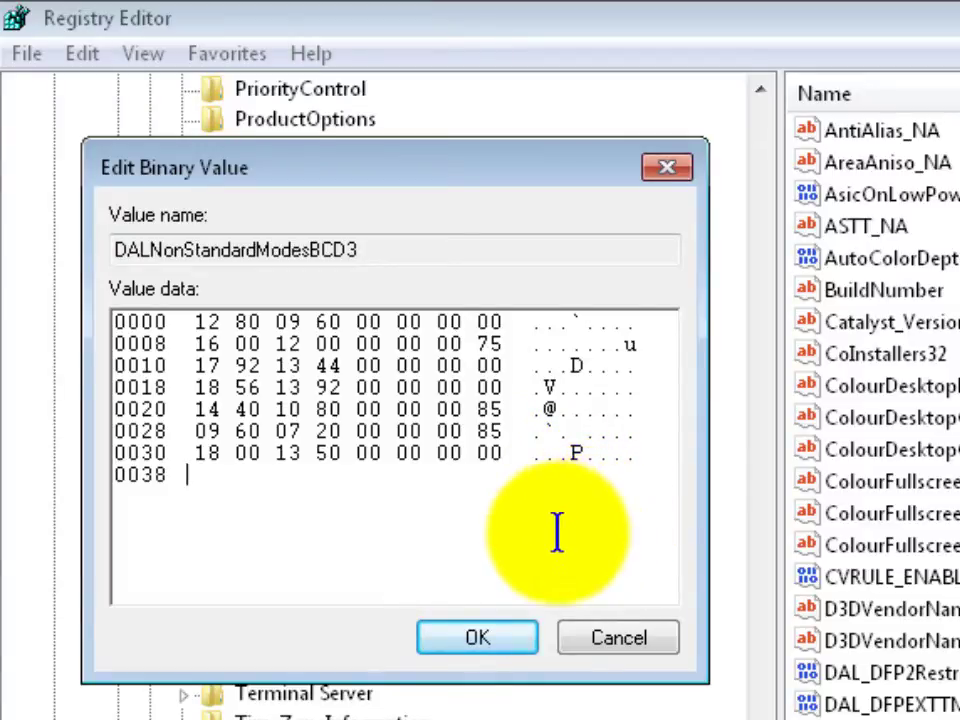
key("Up")
key("Up")
key("Up")
key("Up")
key("Up")
key("Up")
key("Right")
key("Right")
key("Right")
key("Right")
key("Right")
key("Right")
key("Right")
key("Down")
key("Down")
key("Down")
key("Down")
key("Down")
left_click(456, 632)
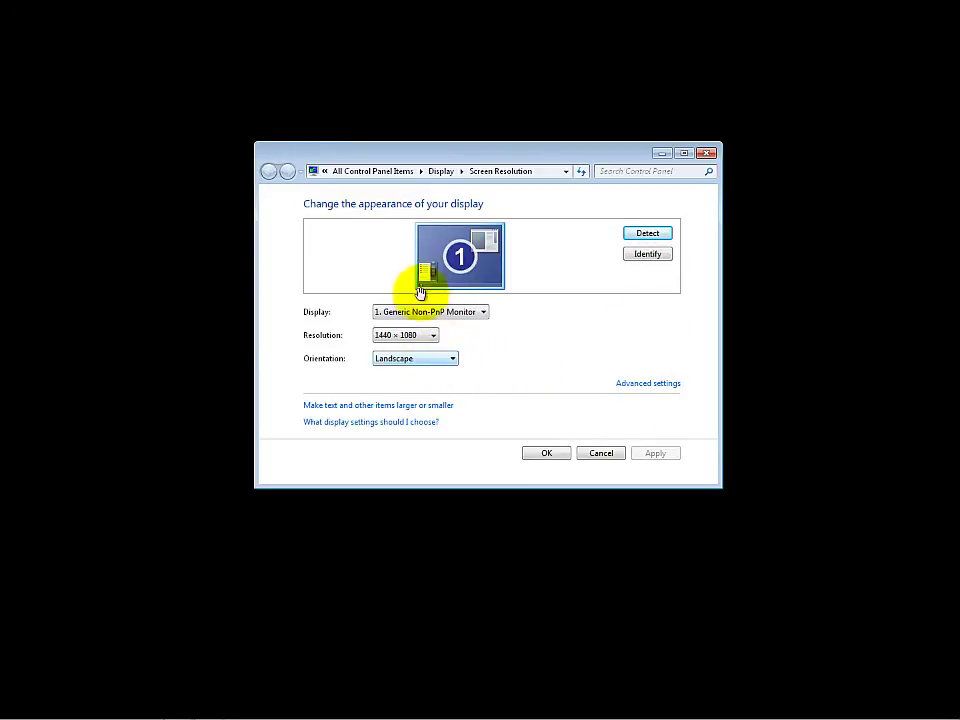
Pick 800 × 600 in the Resolution list without applying it
left_click(434, 337)
left_click_drag(471, 536, 459, 675)
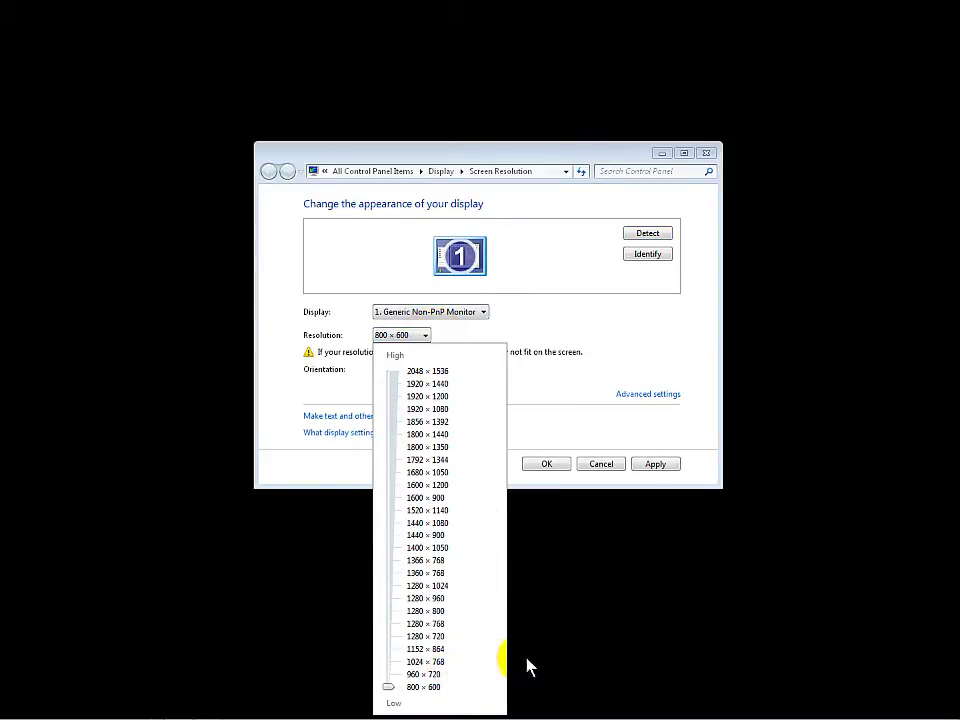
left_click(602, 315)
Launch Registry Editor by searching regedit from the Start menu
left_click(8, 710)
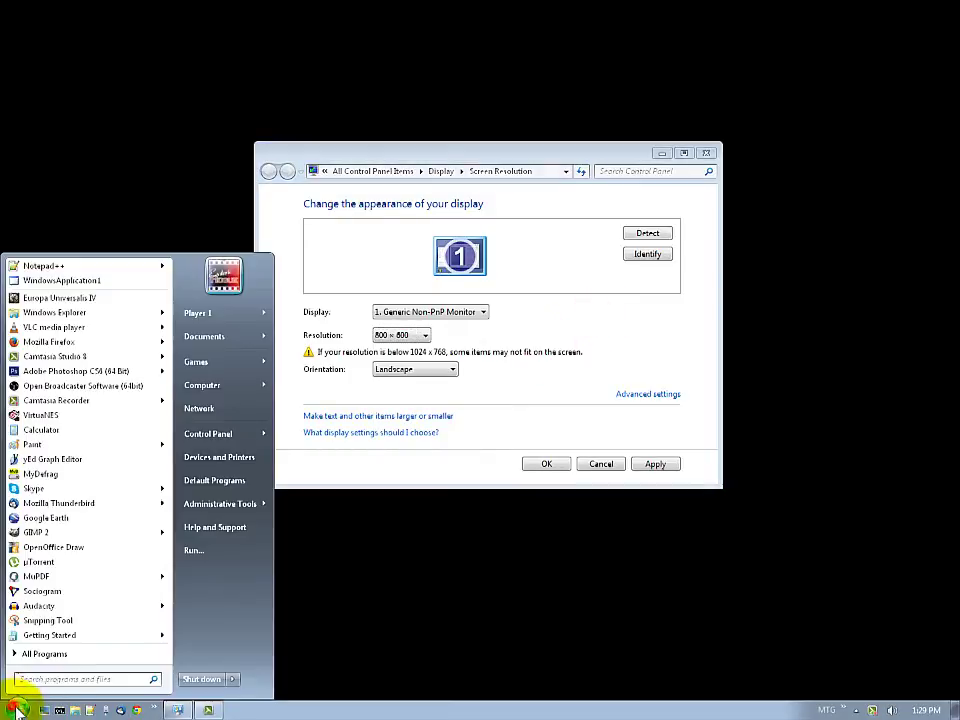
left_click(40, 652)
type("regedit")
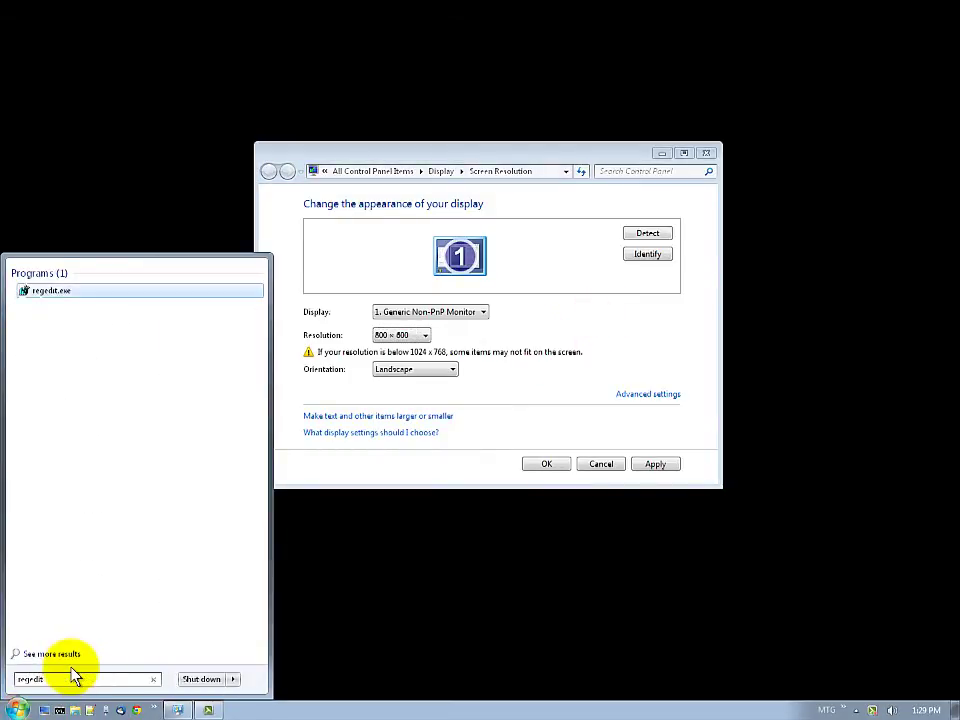
key("Return")
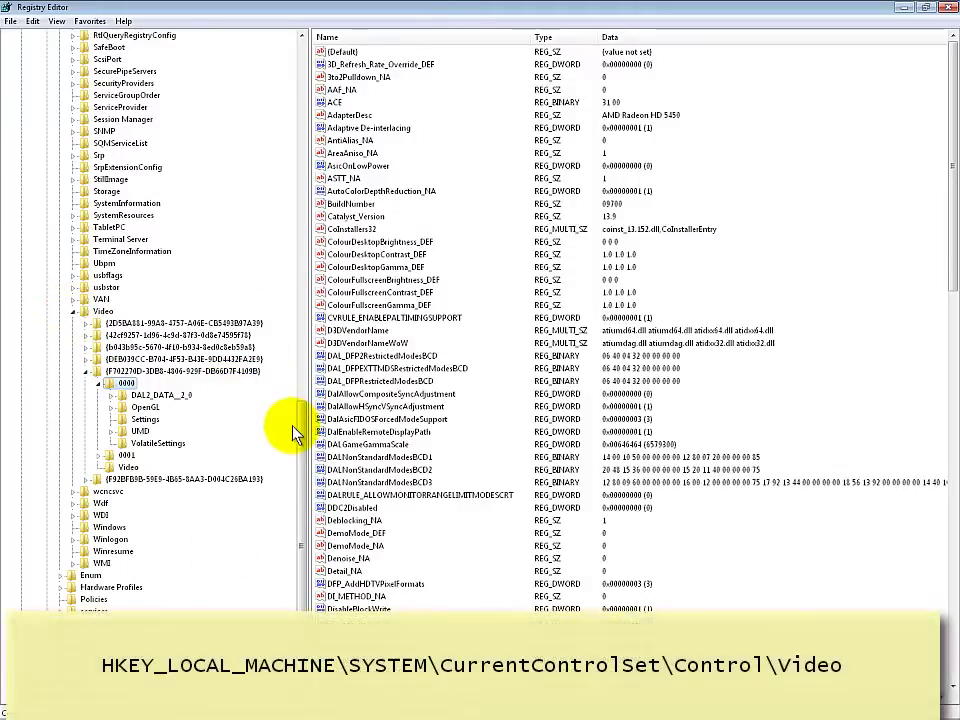
Expand HKEY_LOCAL_MACHINE > SYSTEM > CurrentControlSet > Control and select the Video key
left_click_drag(301, 430, 279, 54)
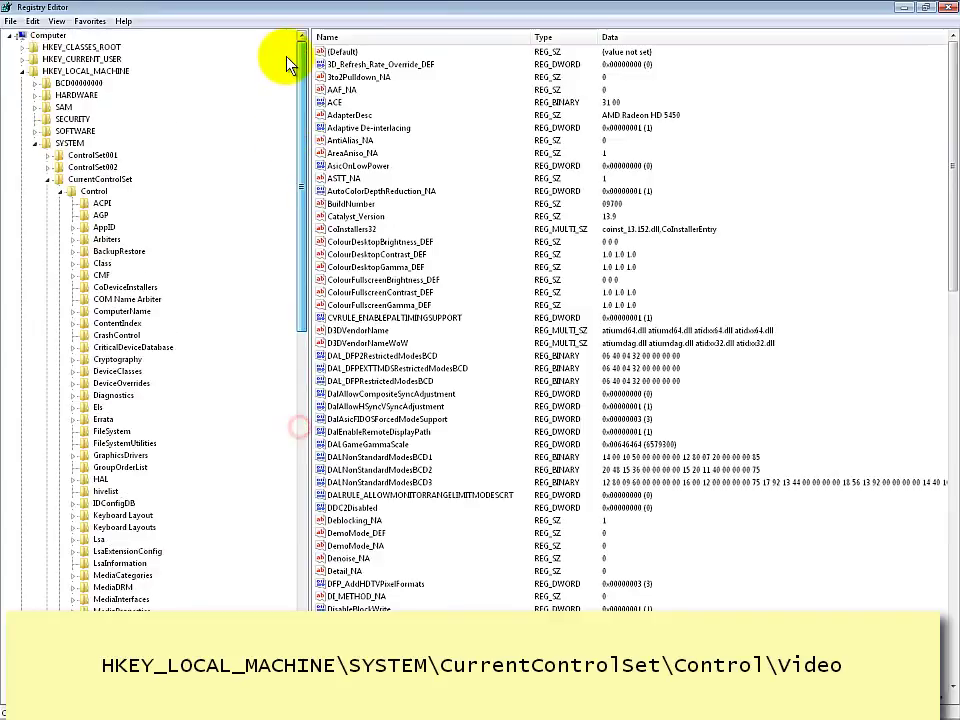
left_click(88, 72)
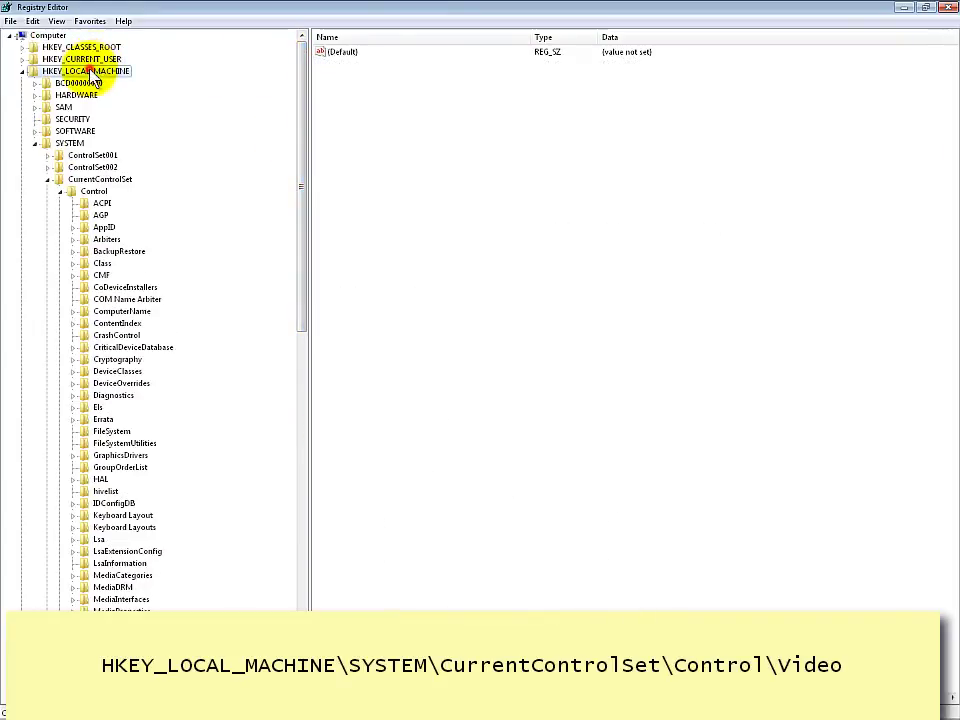
left_click(70, 144)
left_click(115, 179)
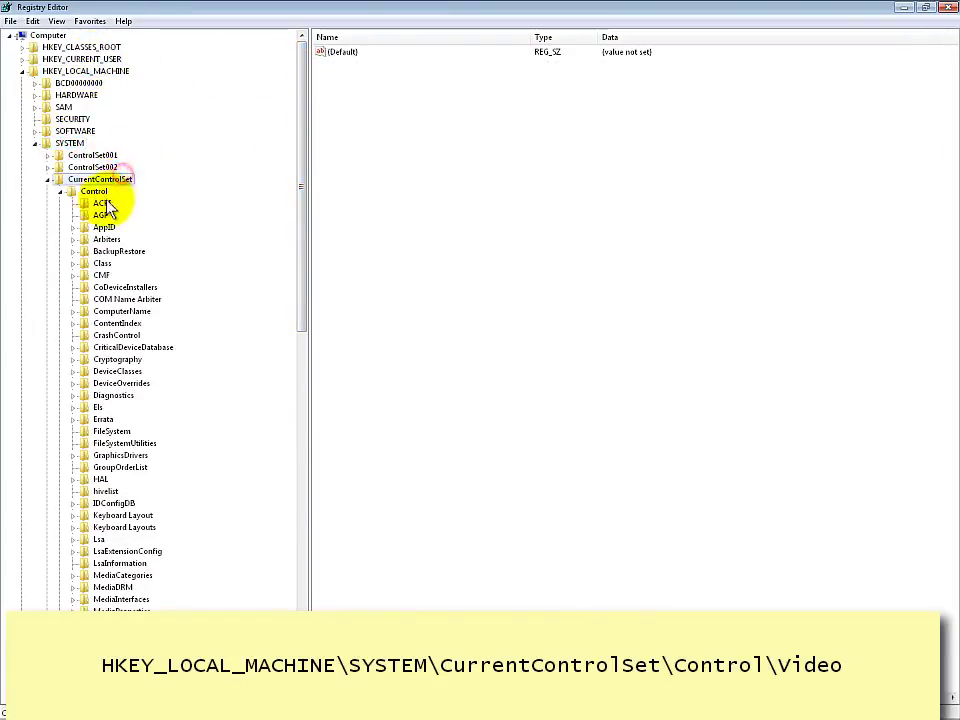
left_click(95, 191)
left_click_drag(302, 231, 297, 463)
scroll(200, 470, "down", 4)
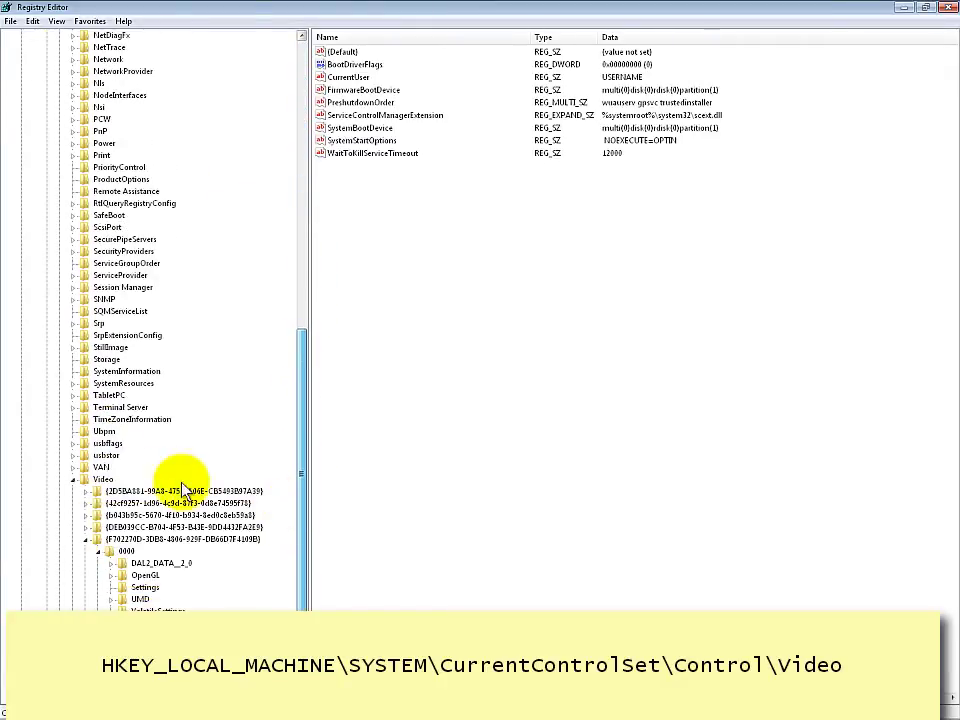
left_click(100, 479)
Browse the adapters' 0000 and 0001 subkeys, ending at the DEB039CC adapter's 0001 key
left_click_drag(300, 452, 296, 553)
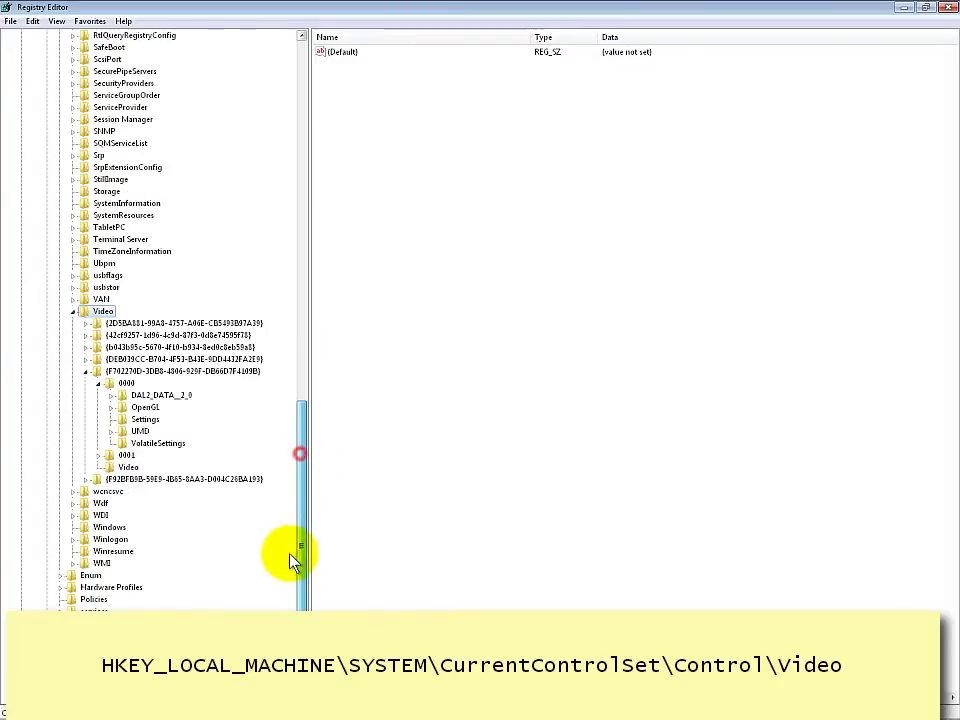
left_click(128, 384)
left_click(127, 455)
left_click(86, 359)
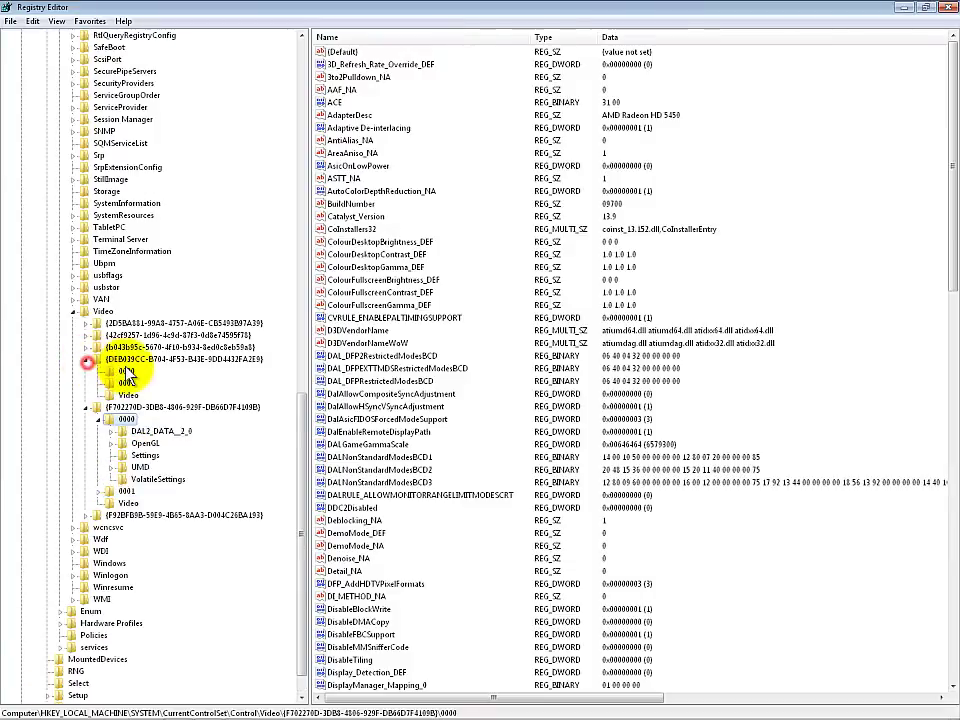
left_click(127, 372)
left_click(130, 383)
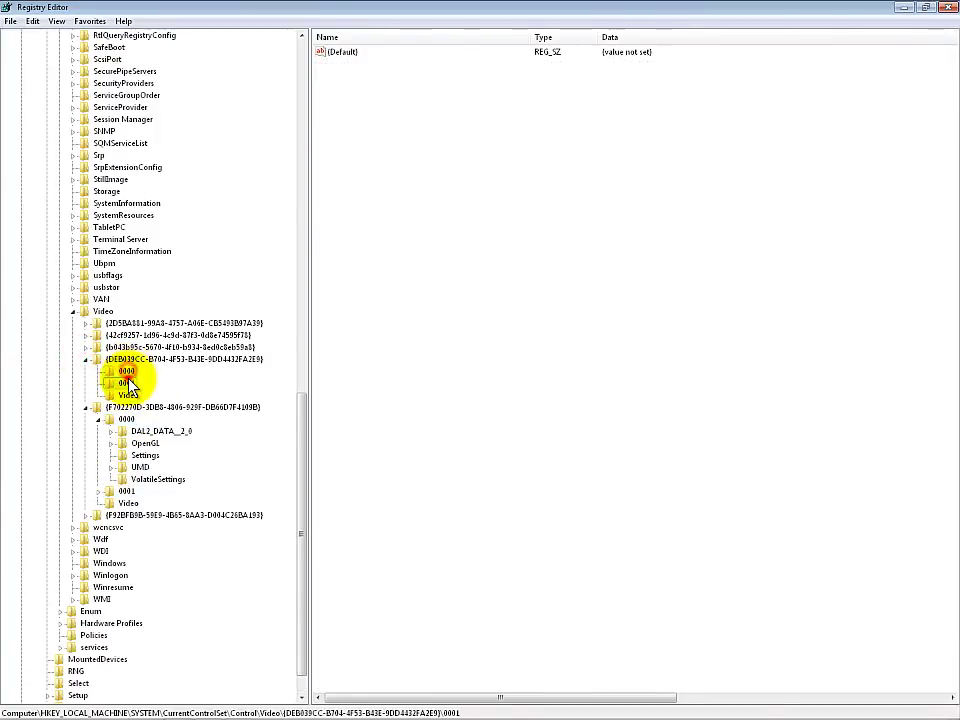
Return to the 0000 key and view DALNonStandardModesBCD2's data without changing it
left_click(86, 359)
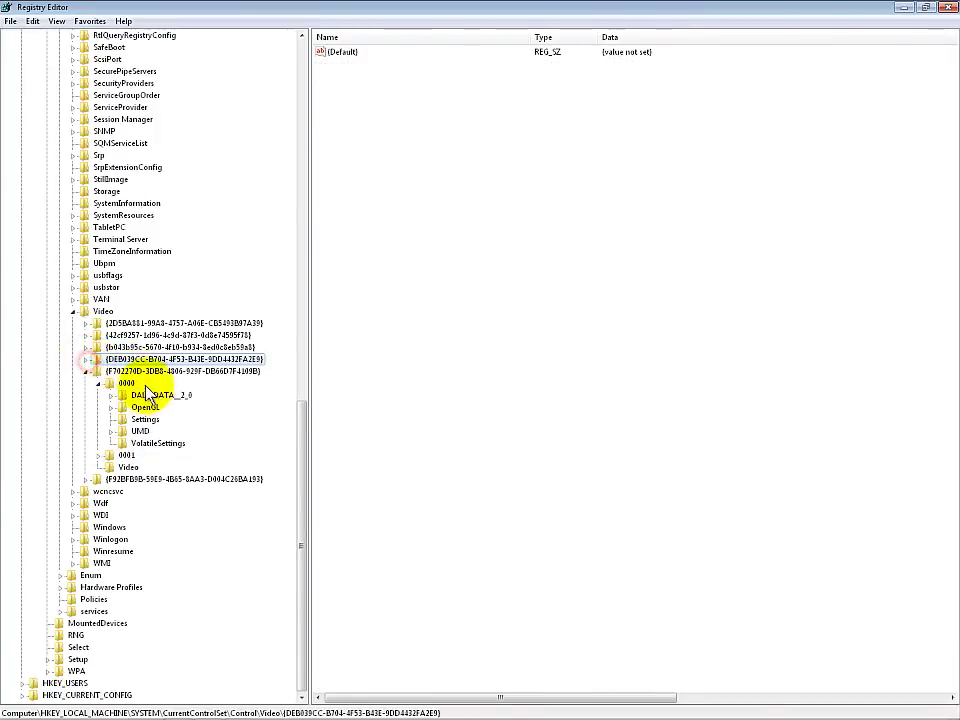
left_click(128, 384)
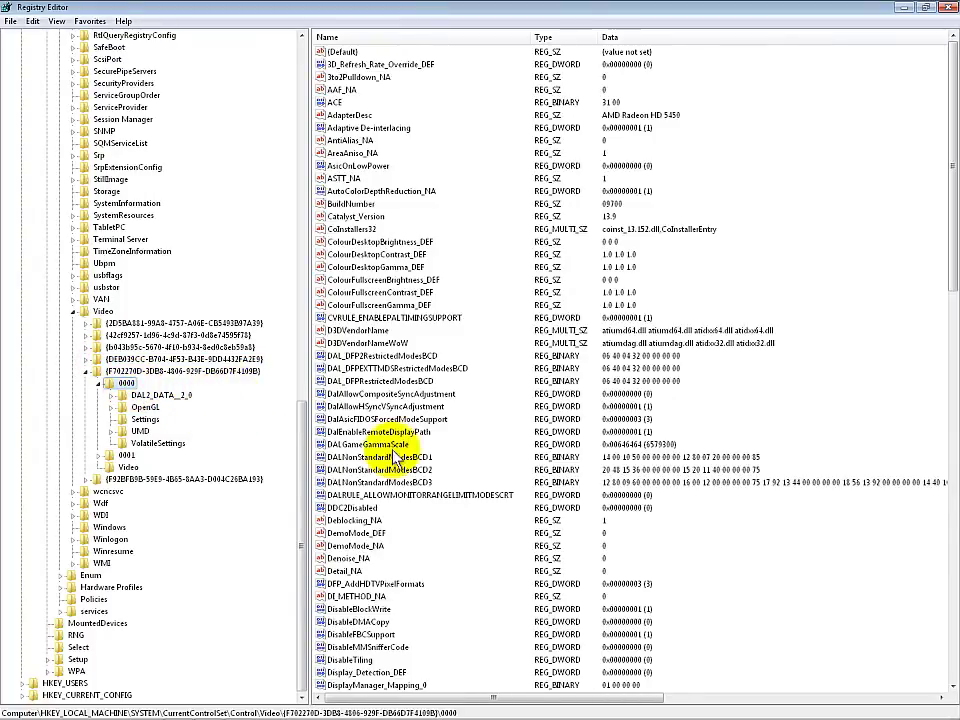
left_click(425, 483)
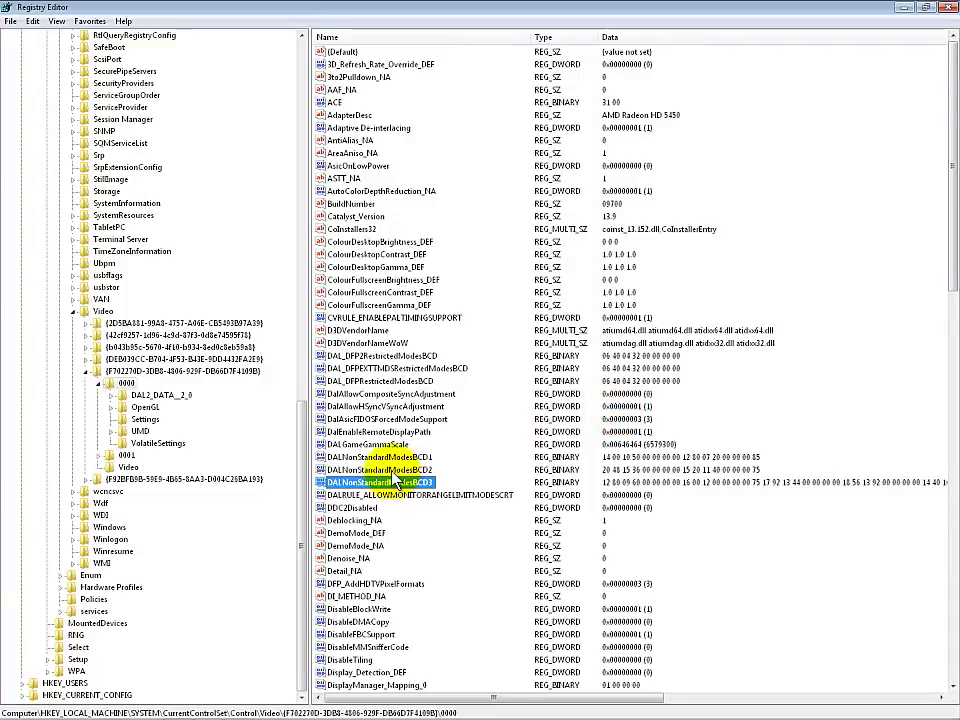
double_click(390, 470)
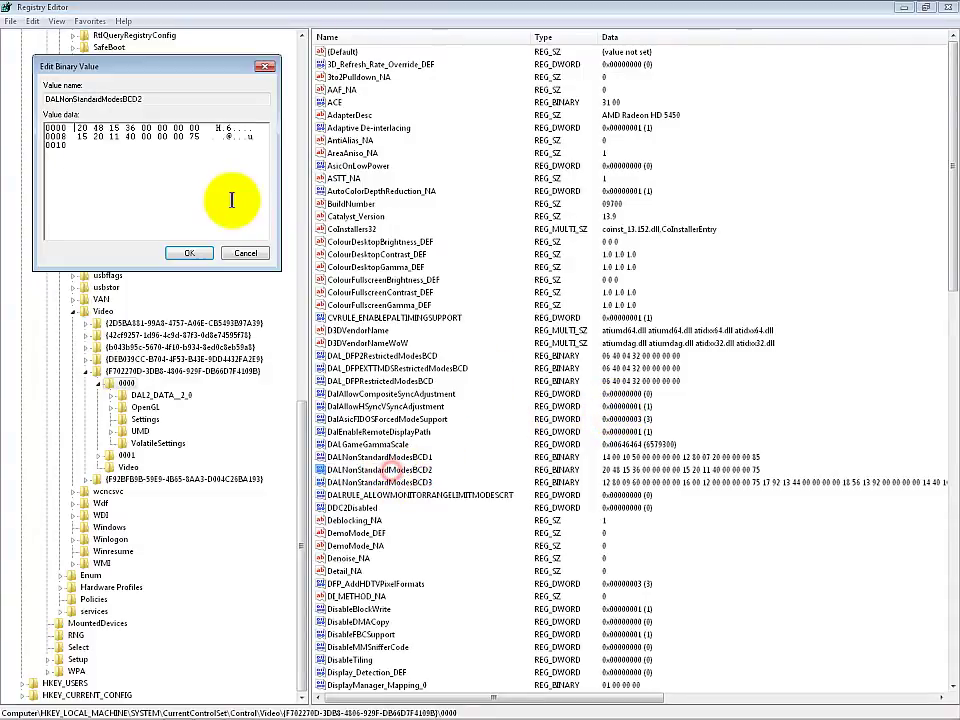
left_click(240, 257)
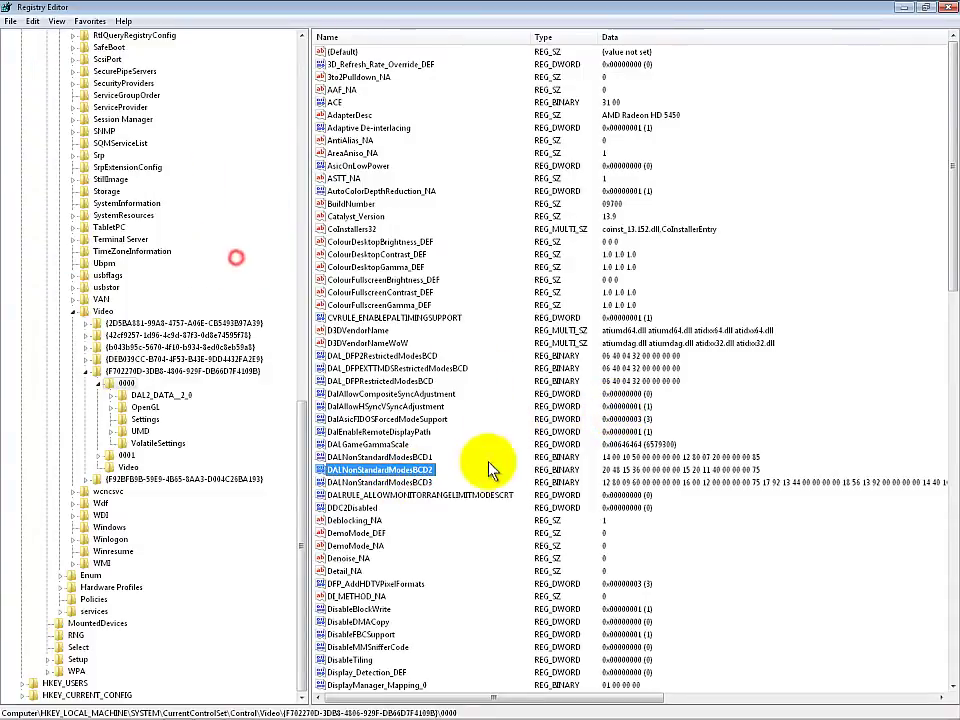
double_click(408, 456)
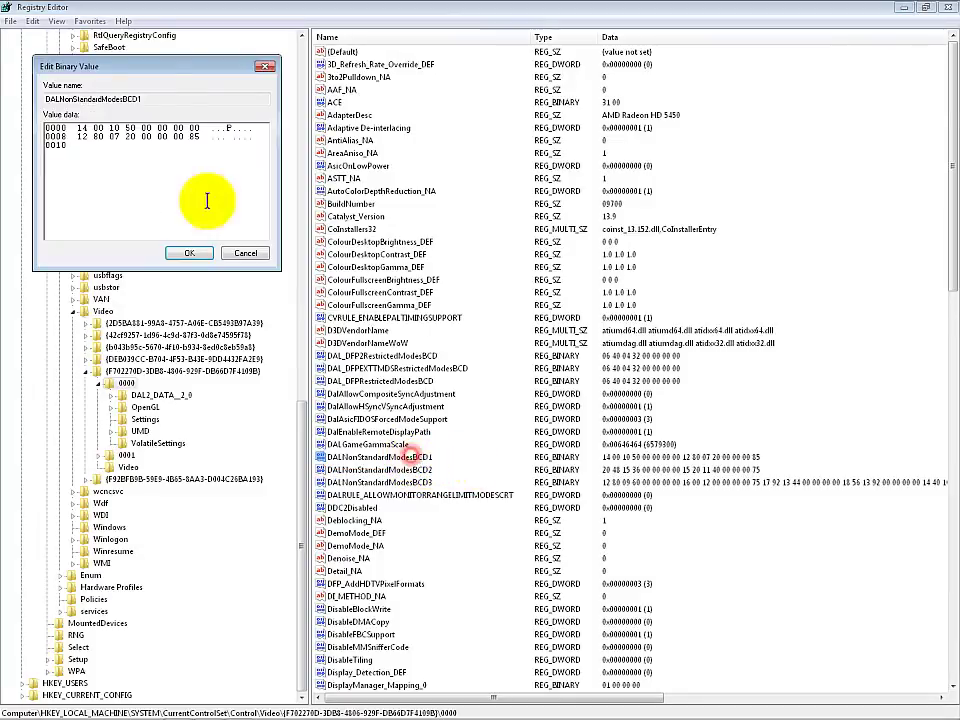
left_click(92, 157)
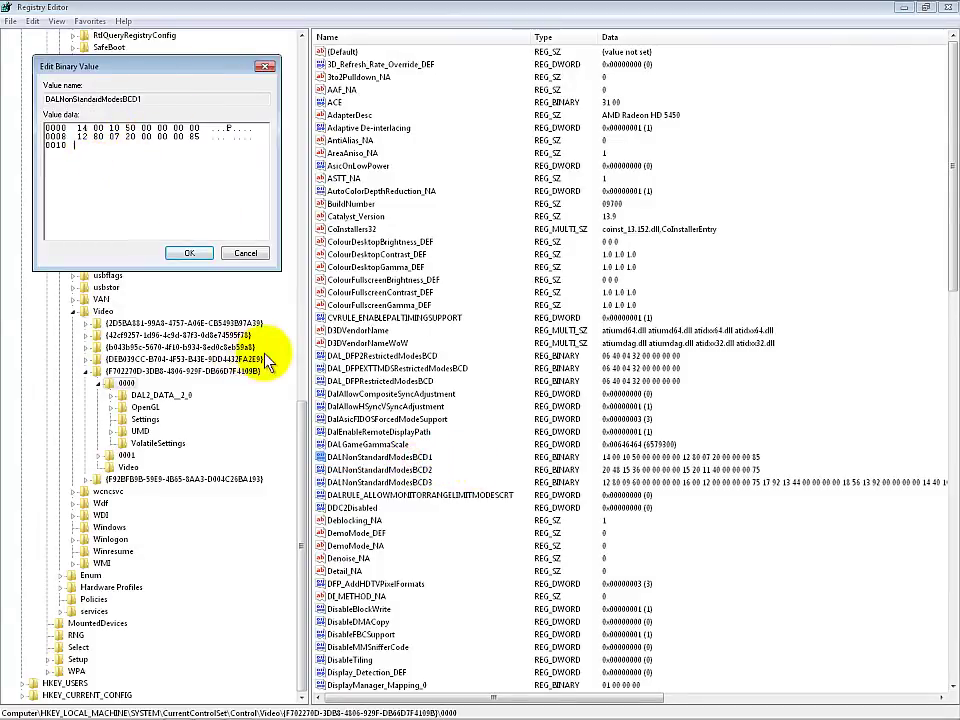
type("06 40 04 00 00 00 00")
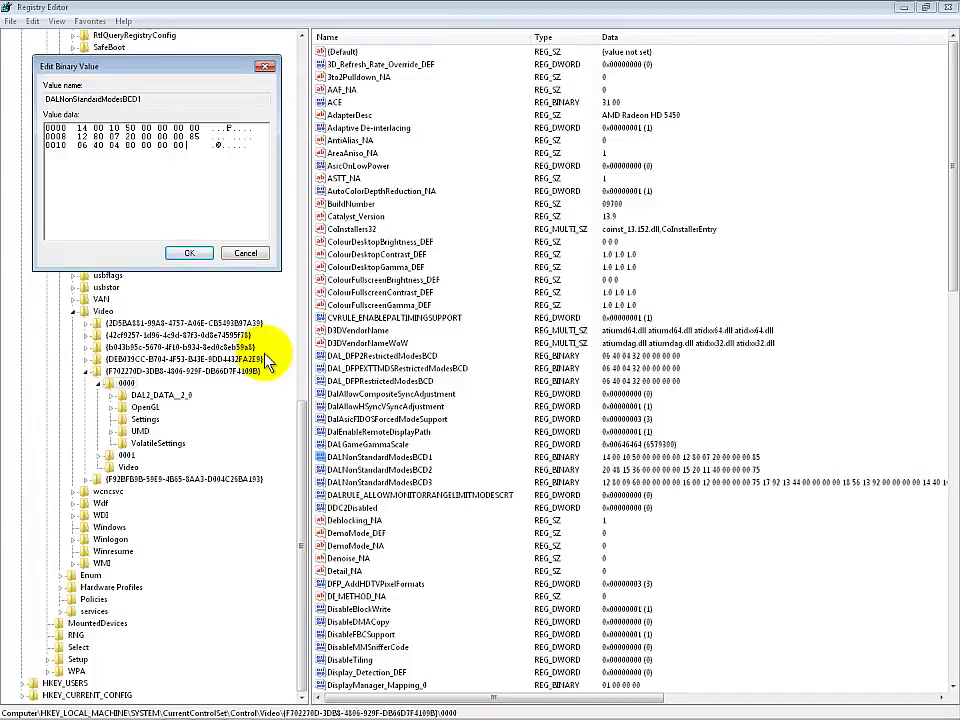
key("Right")
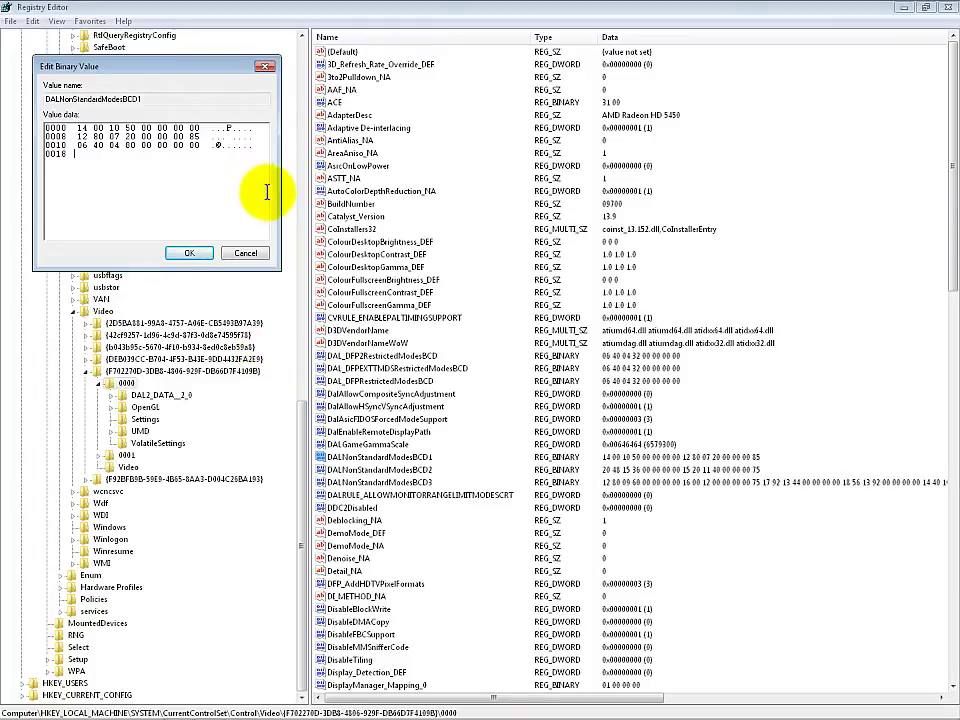
left_click(190, 253)
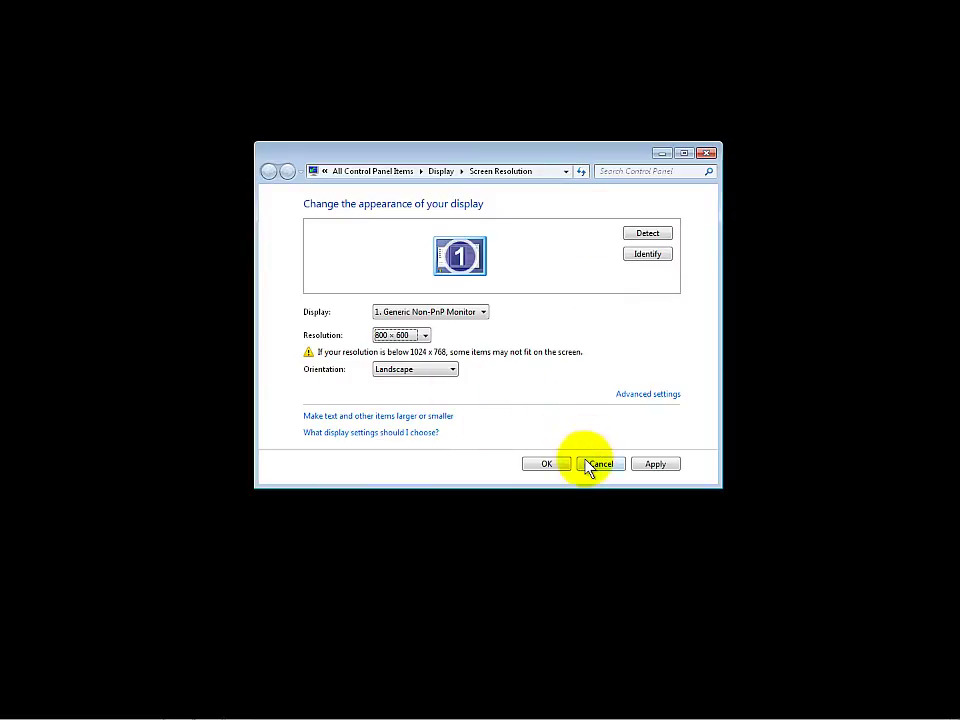
Apply the 800 × 600 resolution and keep the new display settings
left_click(556, 465)
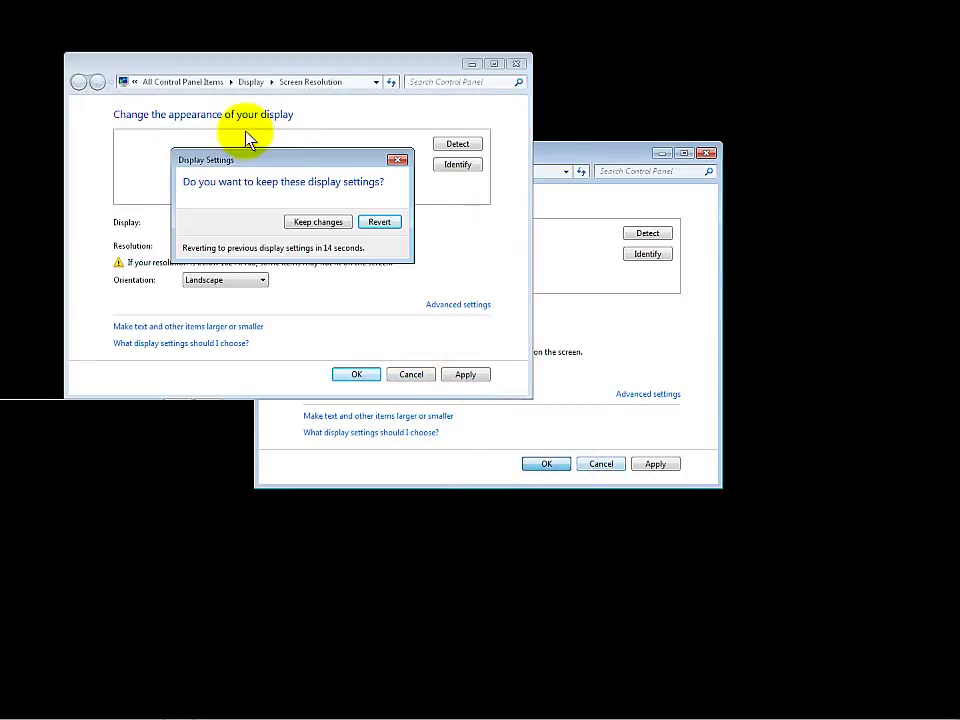
left_click_drag(249, 160, 203, 9)
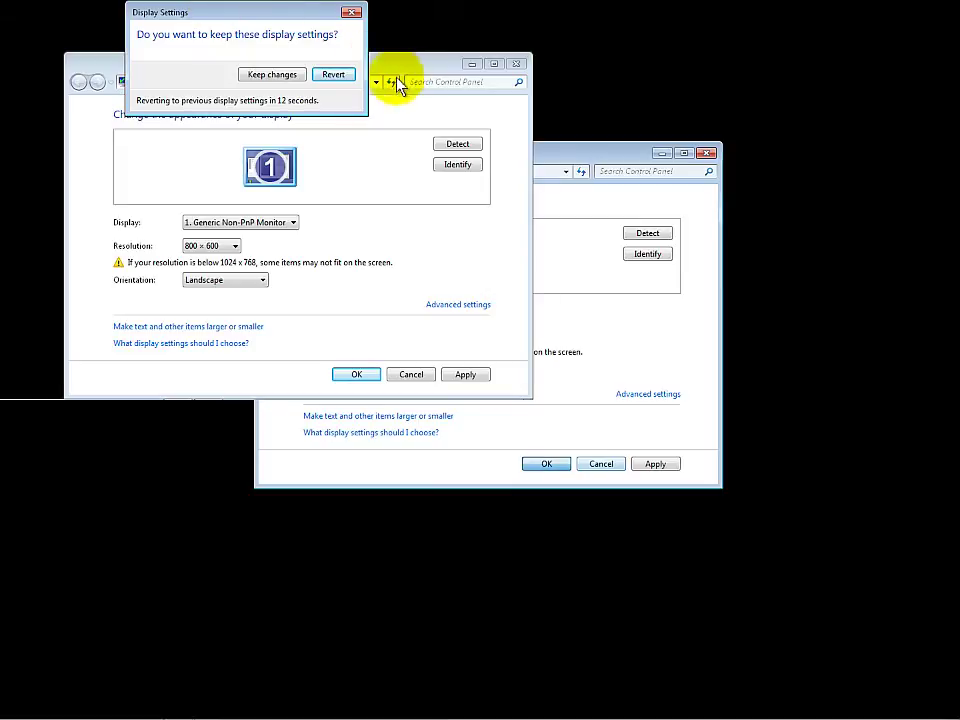
left_click(270, 75)
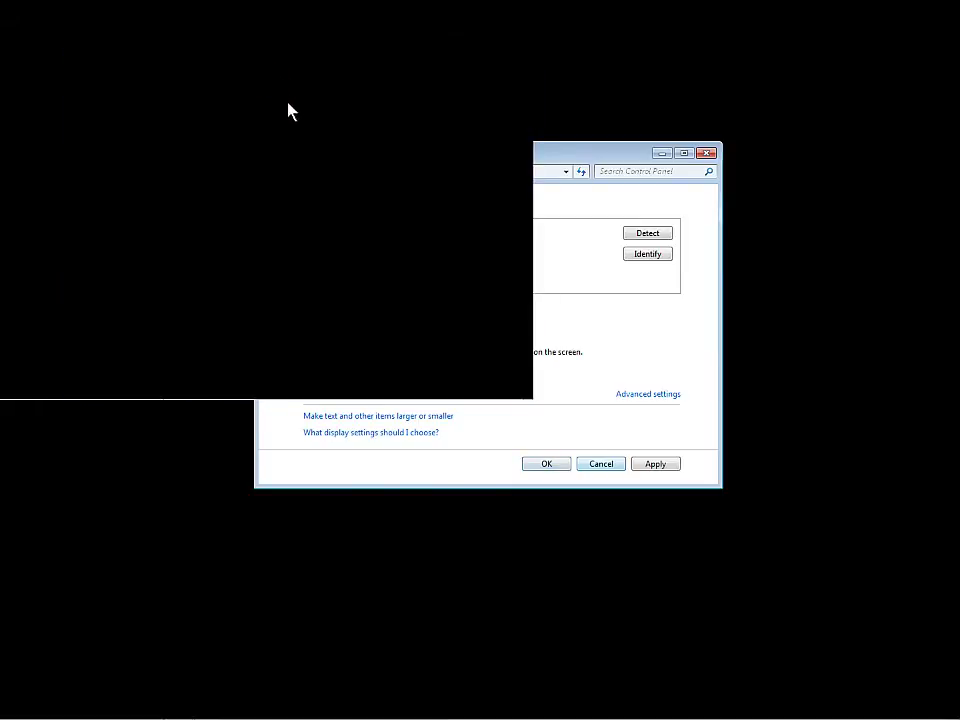
left_click(172, 390)
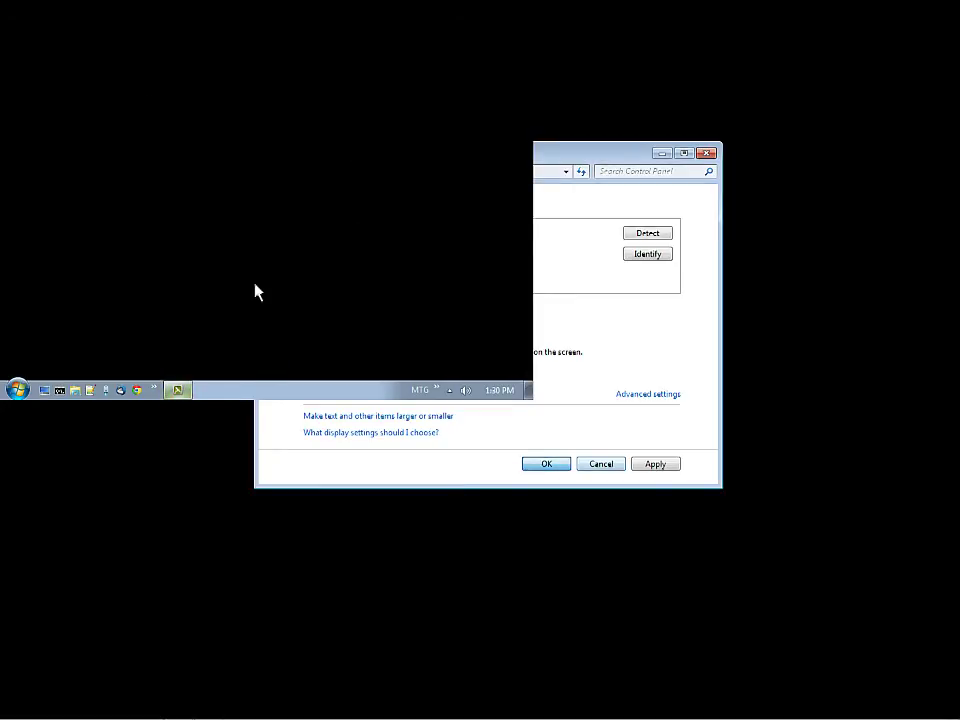
Show the Start menu's shut-down choices, including Restart
left_click(94, 264)
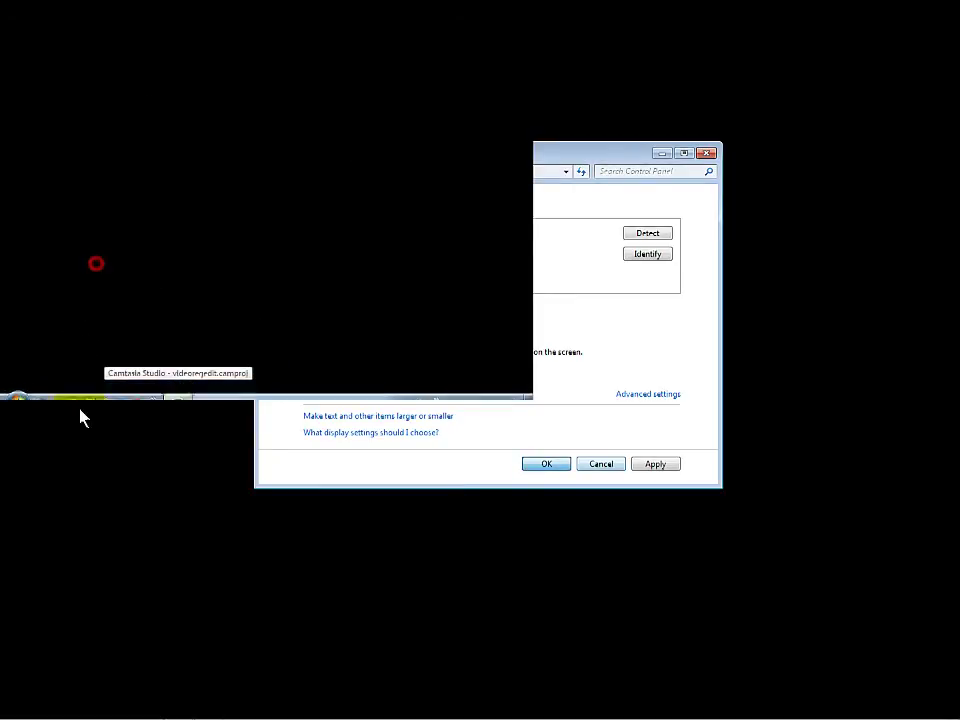
left_click(27, 395)
left_click(230, 359)
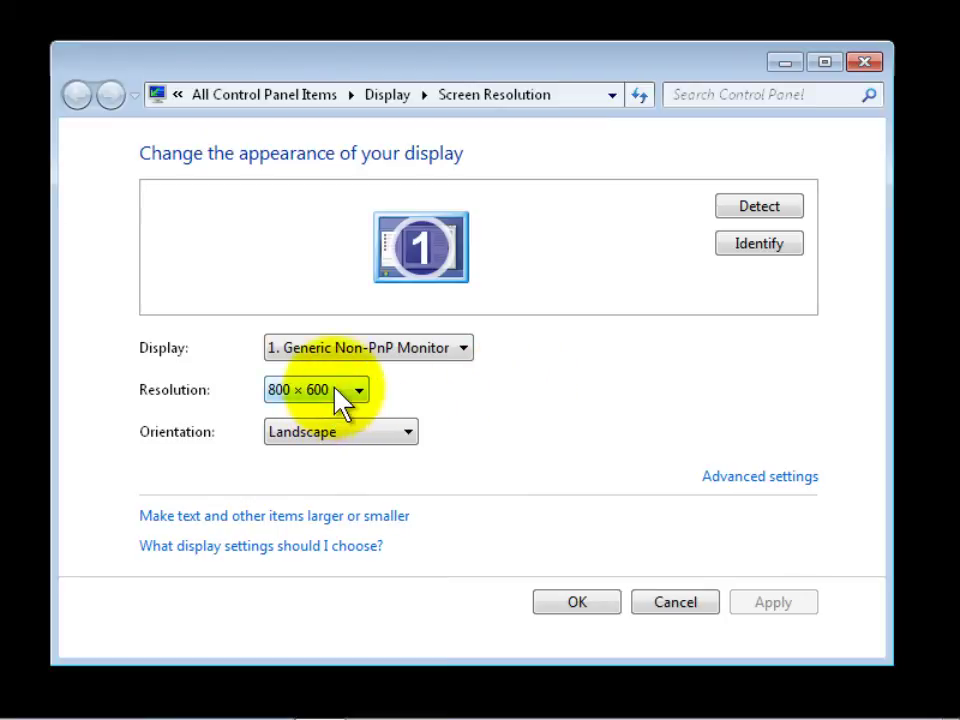
left_click(358, 390)
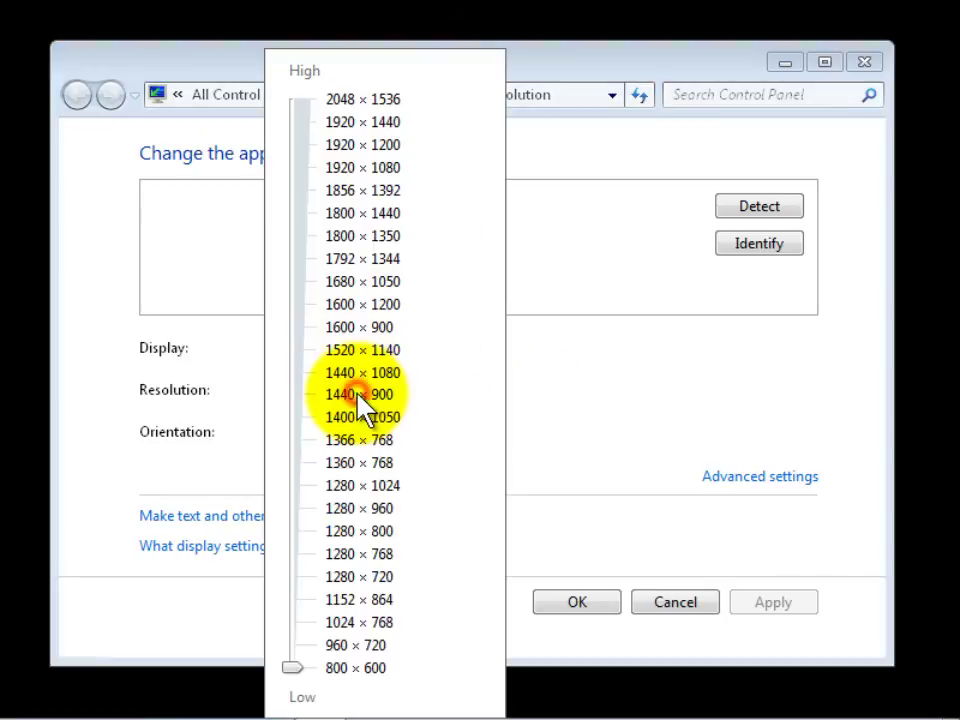
left_click(401, 600)
left_click(350, 668)
left_click_drag(350, 668, 300, 668)
left_click(618, 466)
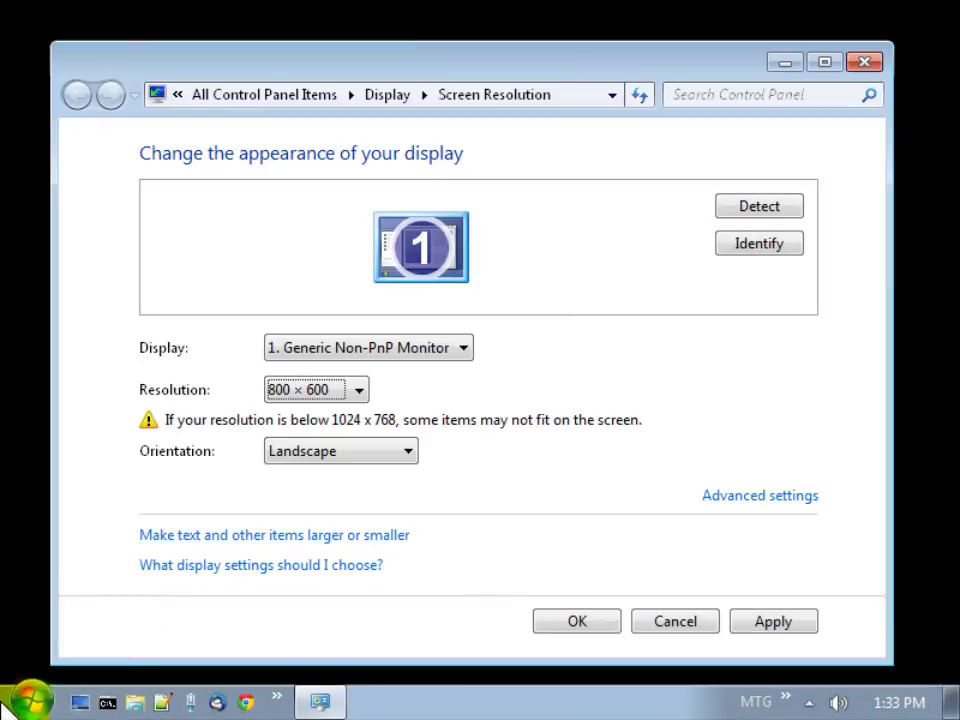
Launch Registry Editor by searching regedit from the Start menu
left_click(28, 703)
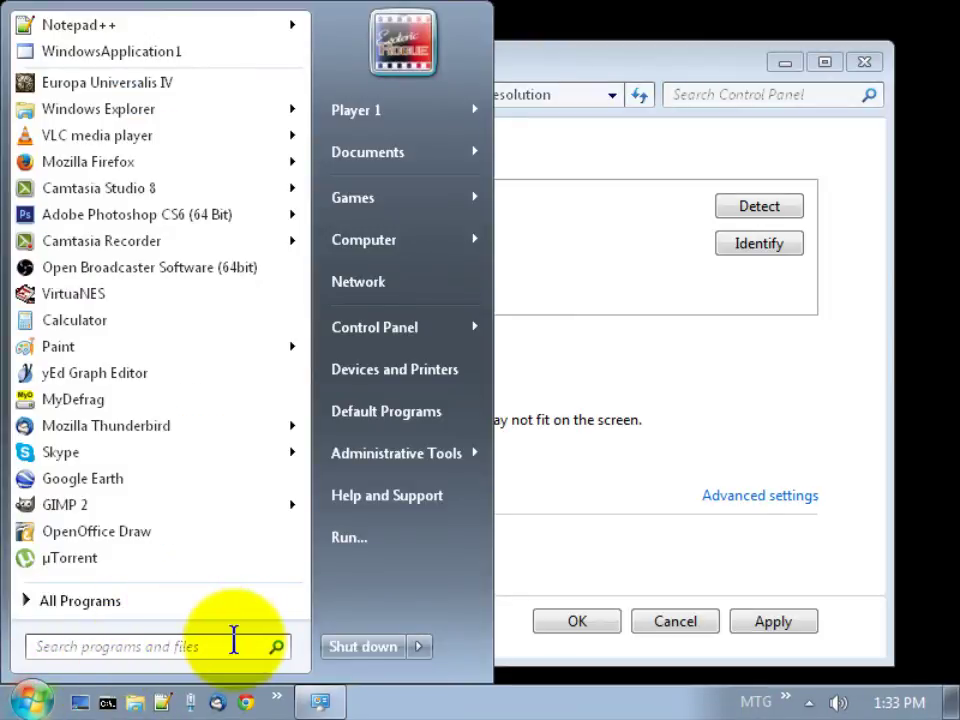
type("regedit")
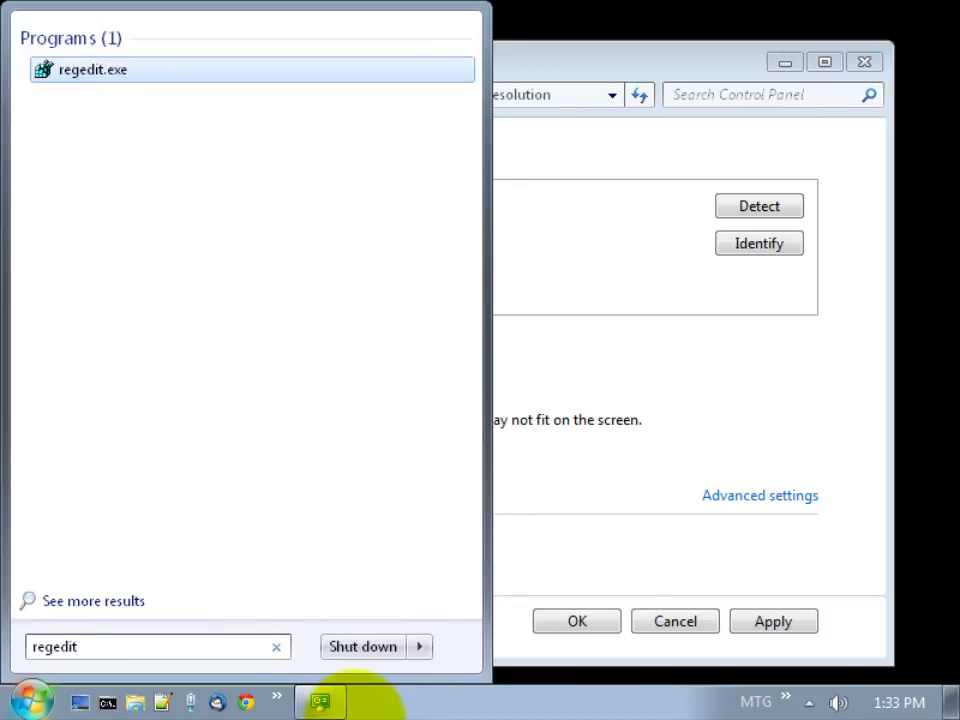
key("Return")
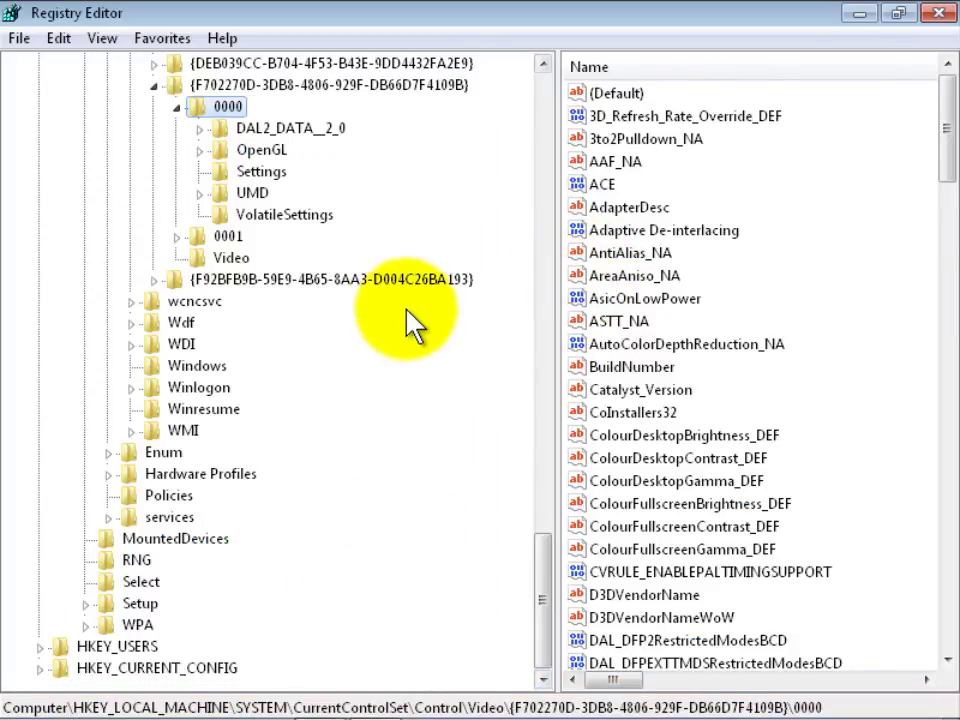
left_click_drag(943, 118, 945, 240)
Inspect DALNonStandardModesBCD1 and BCD2 unchanged, confirming BCD2's row 0008 ends in 75
double_click(640, 345)
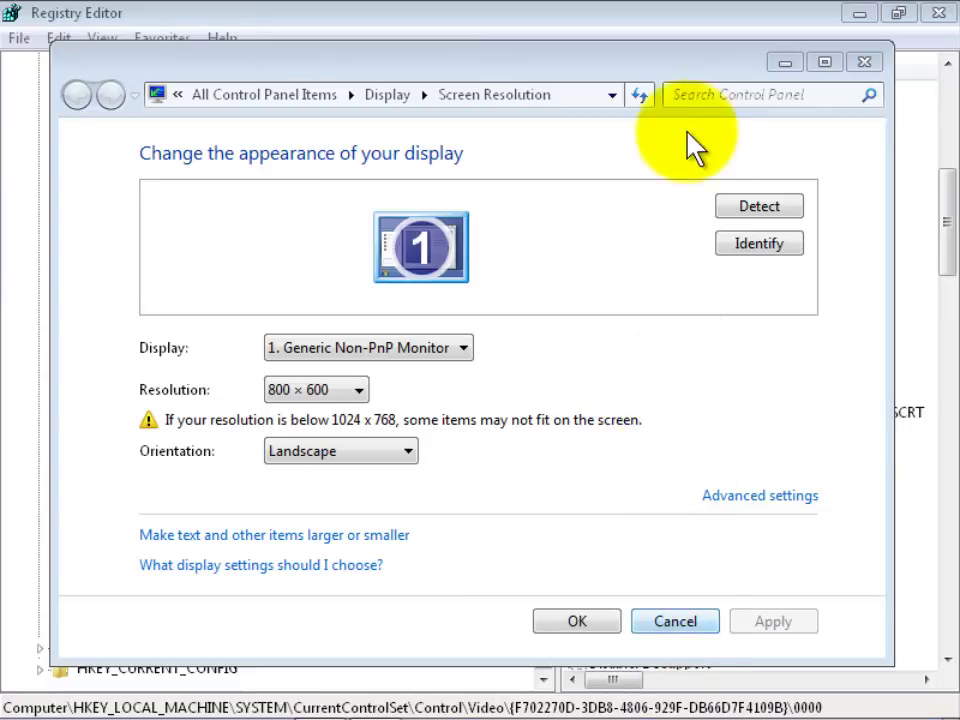
mouse_move(640, 52)
left_mouse_down()
mouse_move(647, 204)
mouse_move(730, 415)
mouse_move(527, 4)
mouse_move(577, 96)
mouse_move(647, 54)
left_mouse_up()
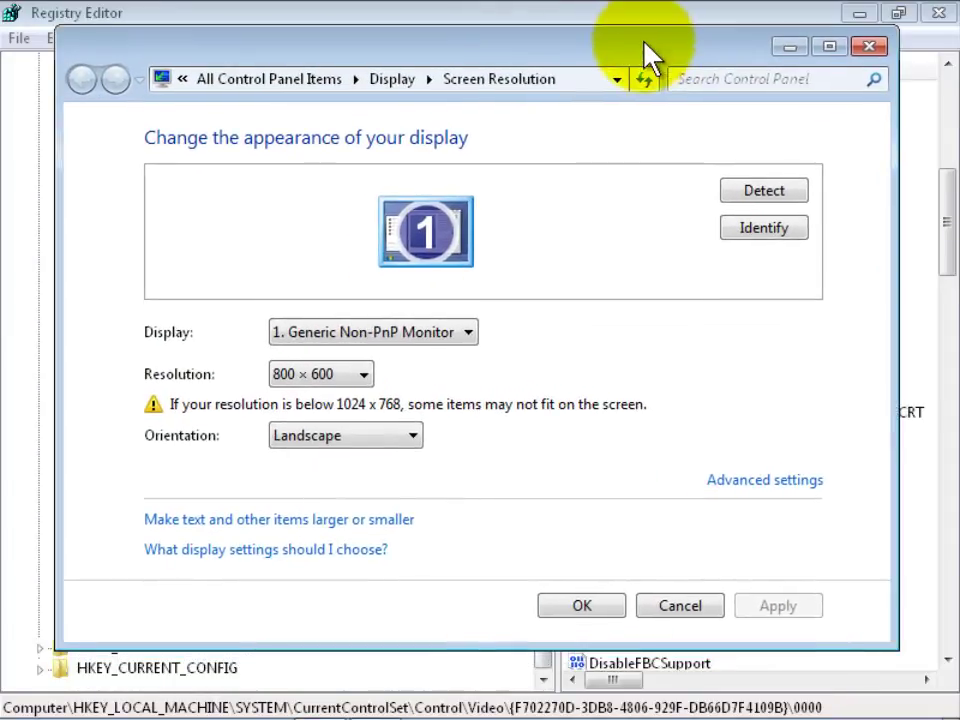
left_click(572, 605)
left_click(438, 453)
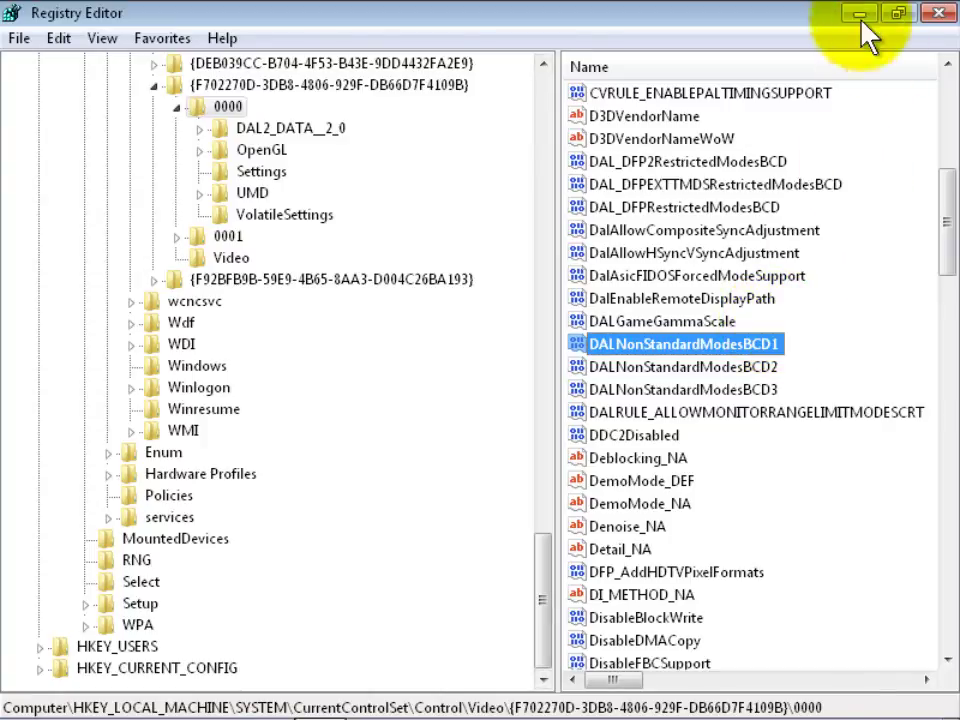
double_click(707, 370)
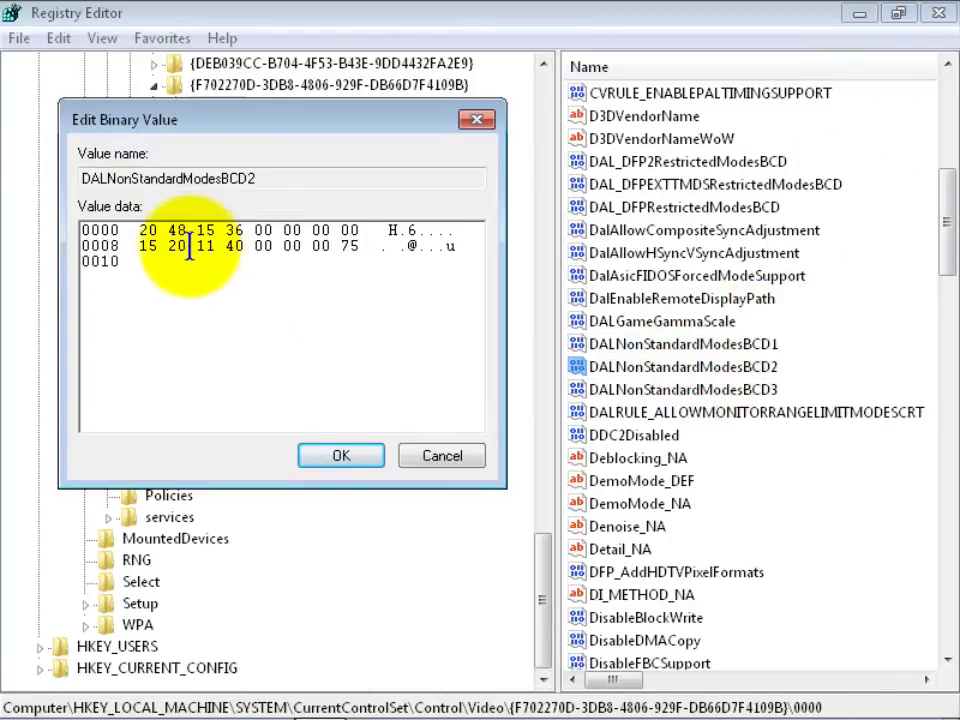
left_click(343, 246)
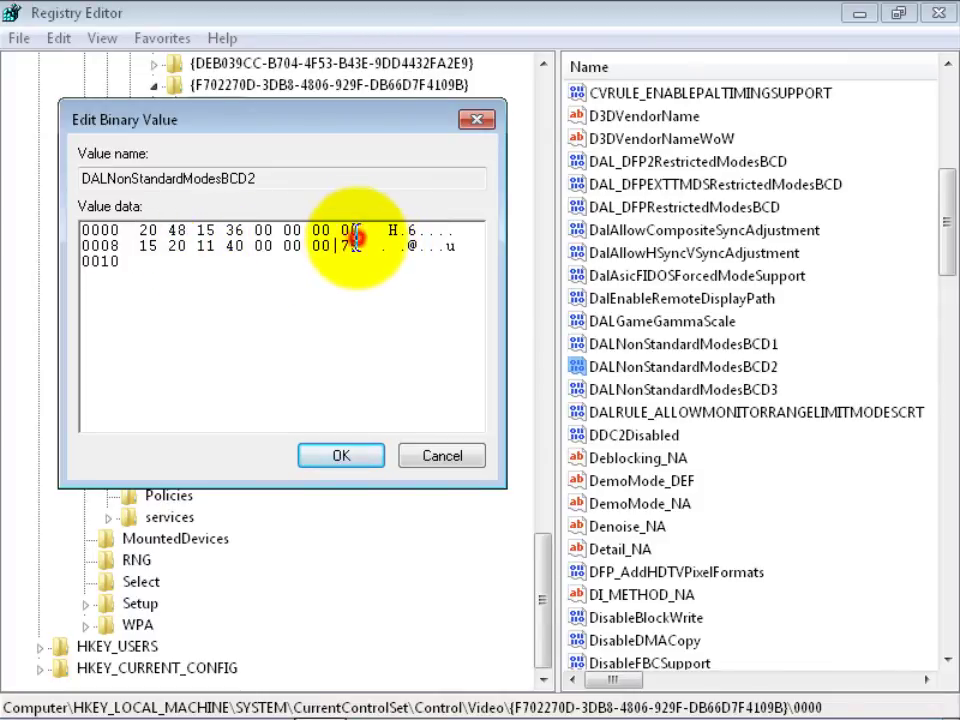
left_click(312, 455)
Minimize Registry Editor and reopen Screen Resolution from the desktop
left_click(858, 12)
right_click(358, 292)
left_click(460, 523)
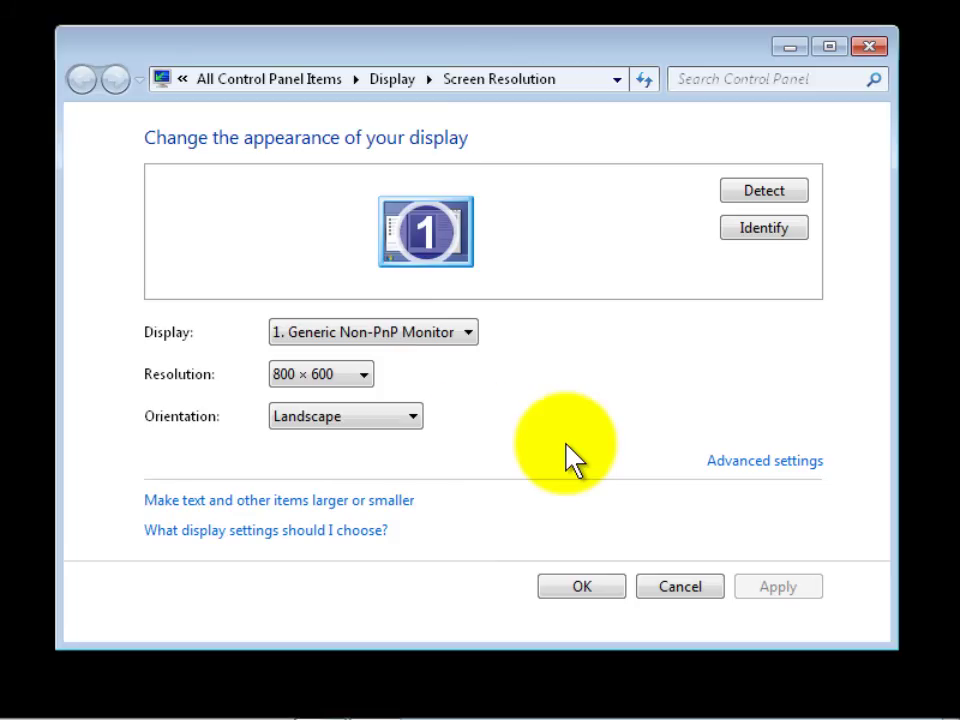
Pick 1520 × 1140 from the Resolution slider and apply it
left_click(349, 377)
scroll(430, 320, "up", 1)
scroll(420, 322, "up", 1)
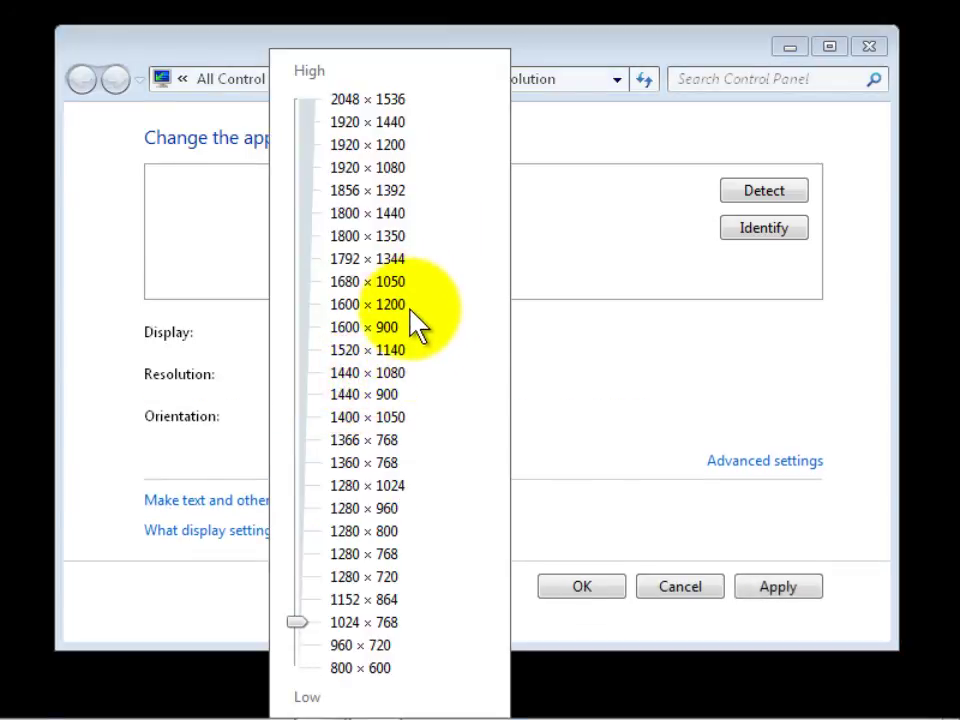
scroll(418, 328, "down", 1)
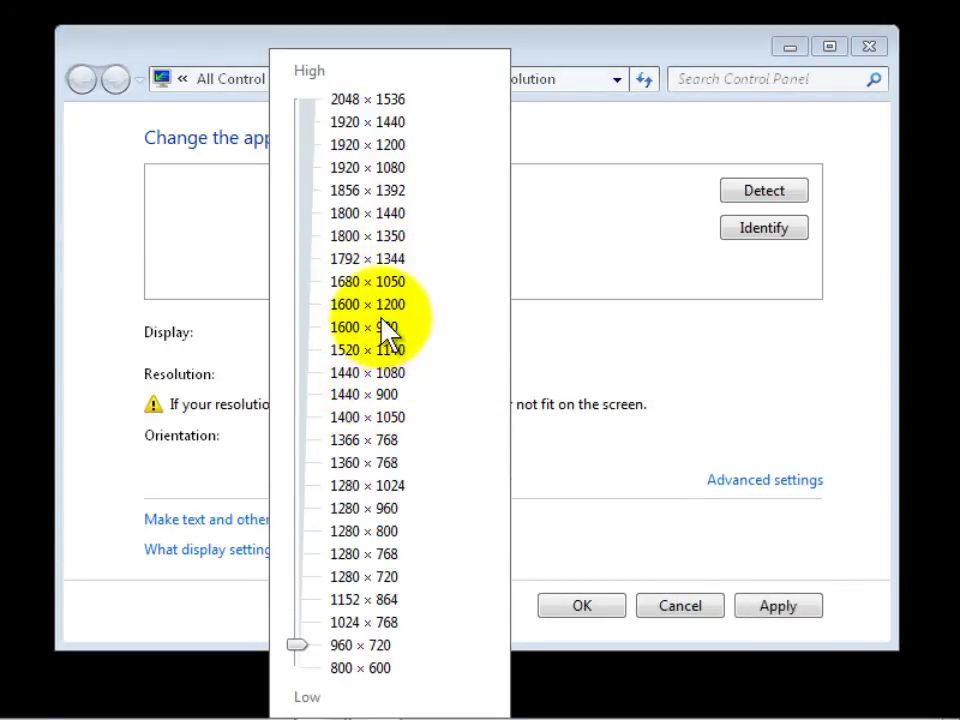
left_click(385, 350)
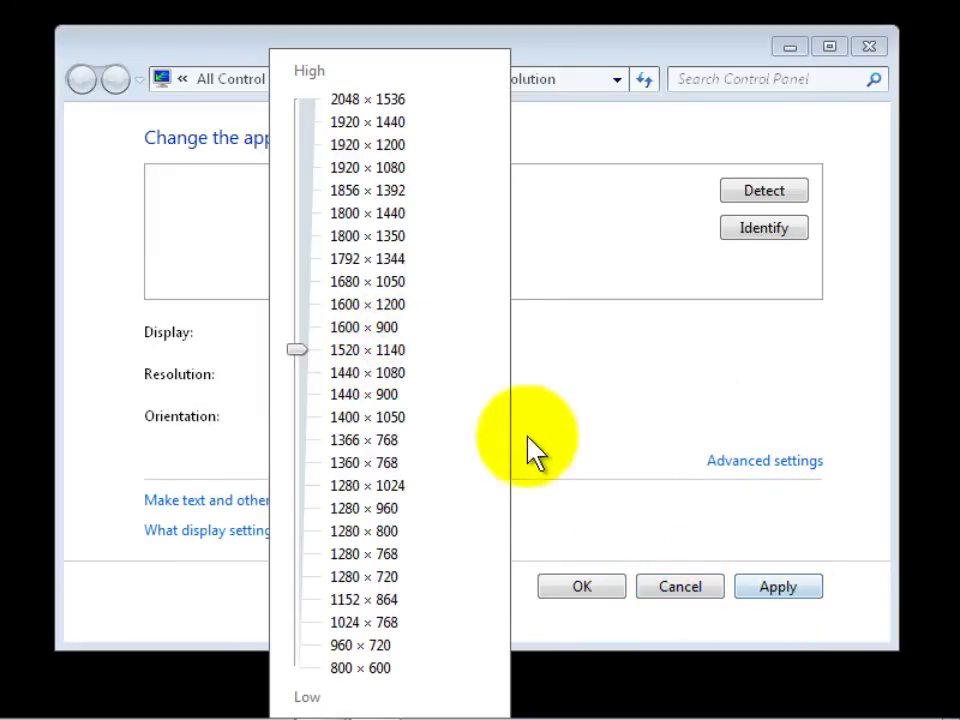
left_click(625, 325)
left_click(790, 590)
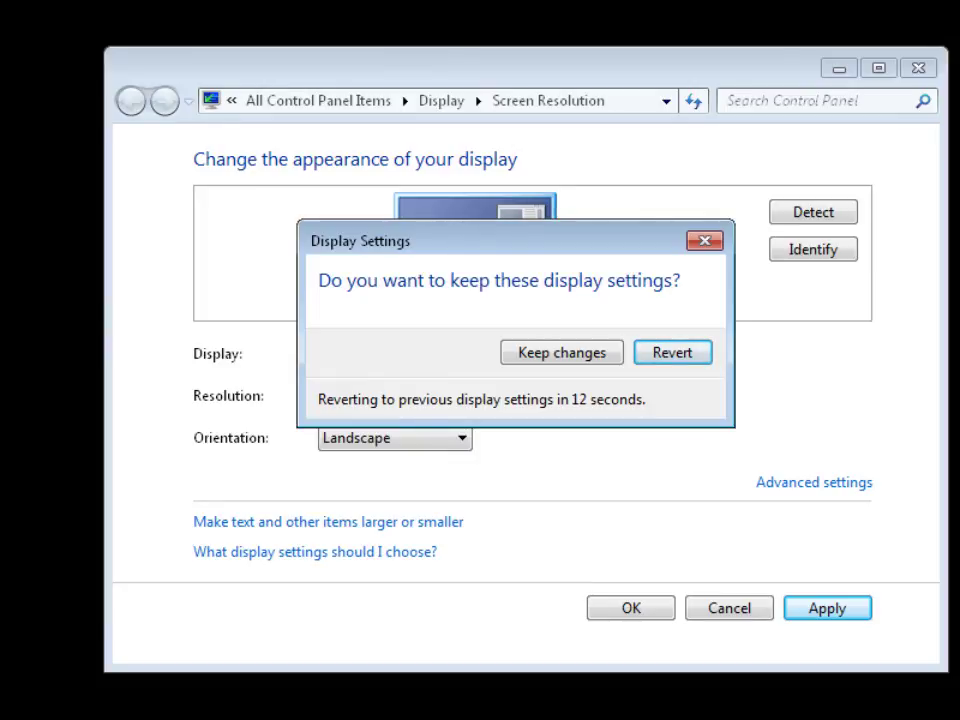
Keep 1520 × 1140 and verify the monitor's refresh rate list offers only 75 Hertz
left_click(607, 353)
left_click(772, 484)
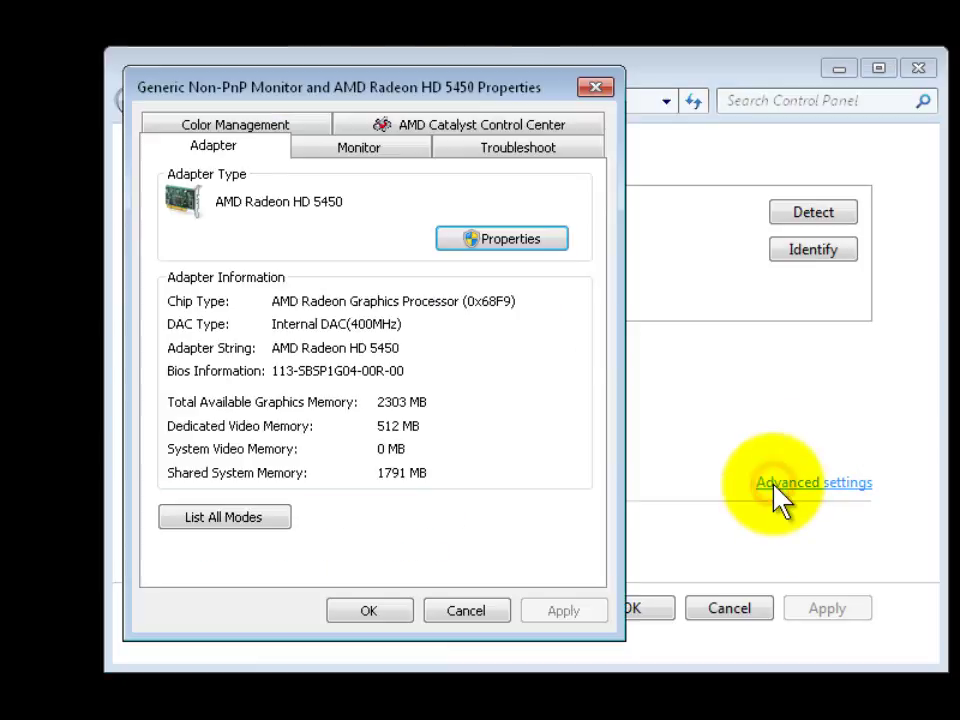
left_click(407, 153)
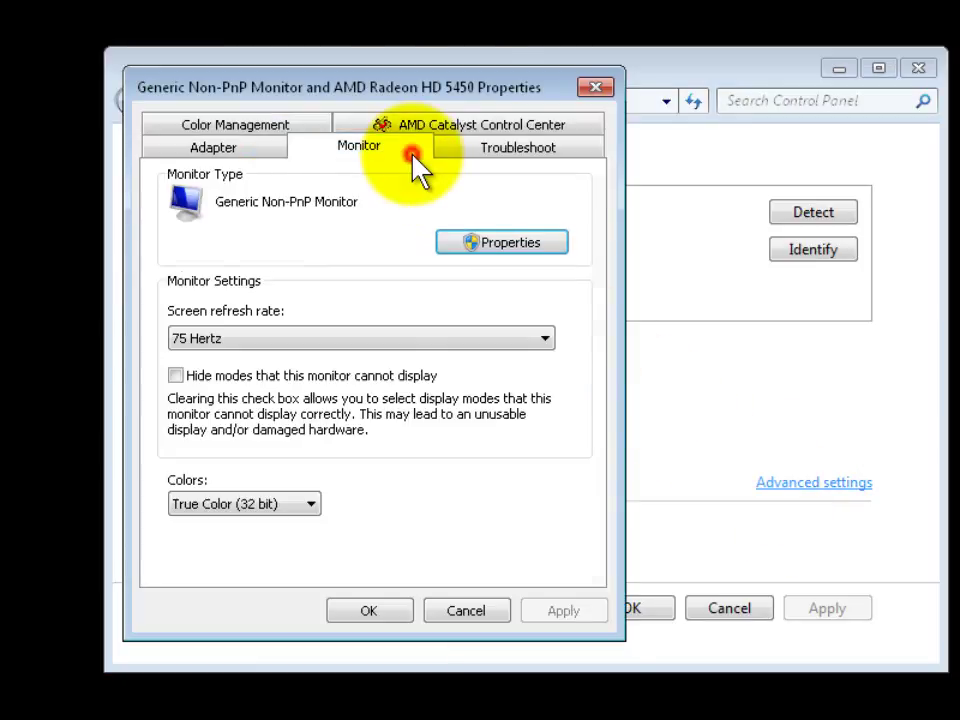
left_click(227, 338)
left_click(227, 338)
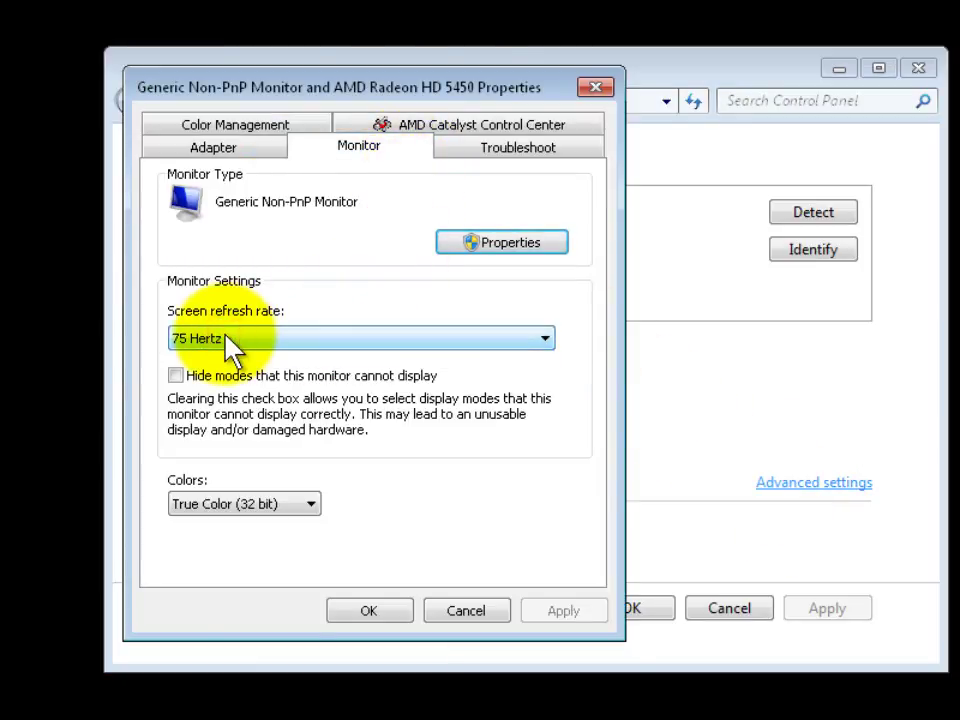
left_click(227, 338)
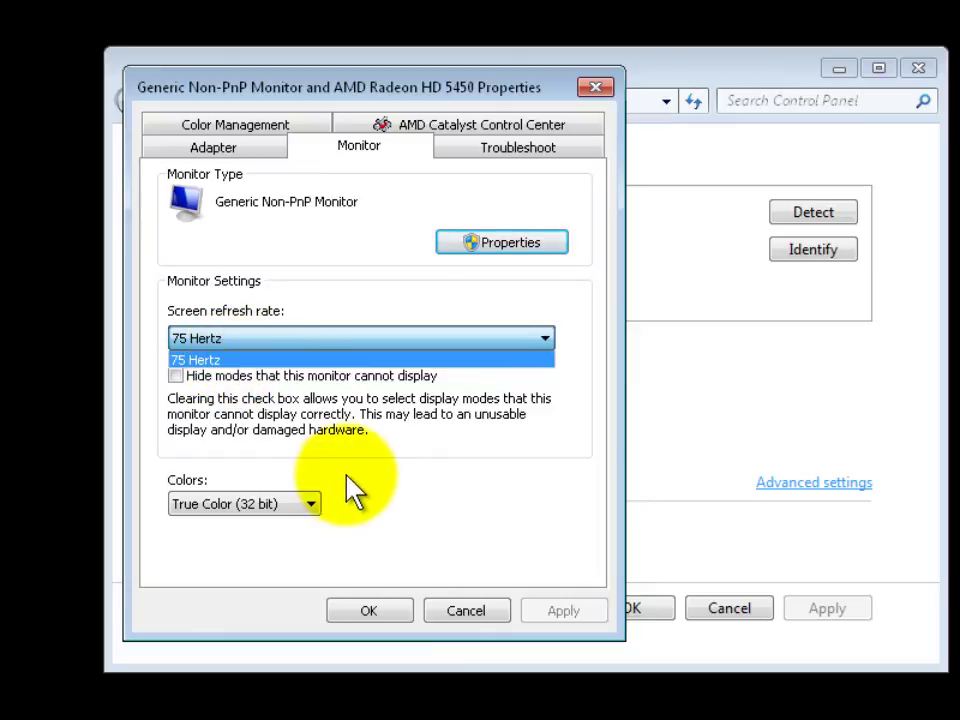
left_click(408, 486)
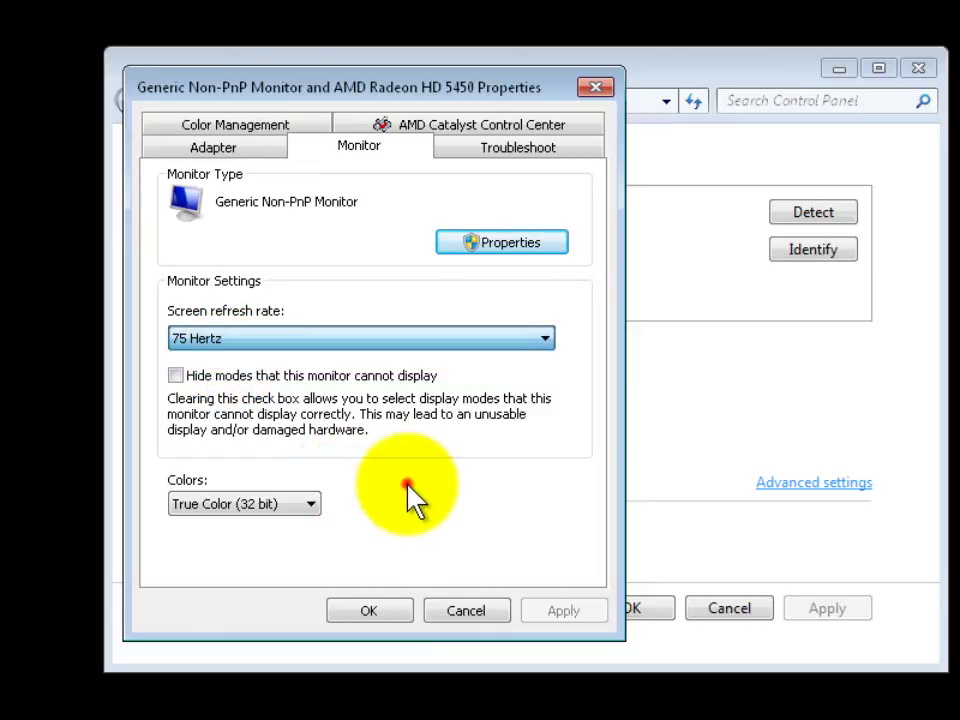
Confirm the monitor properties with 75 Hertz, returning to Screen Resolution at 1520 × 1140
left_click(398, 610)
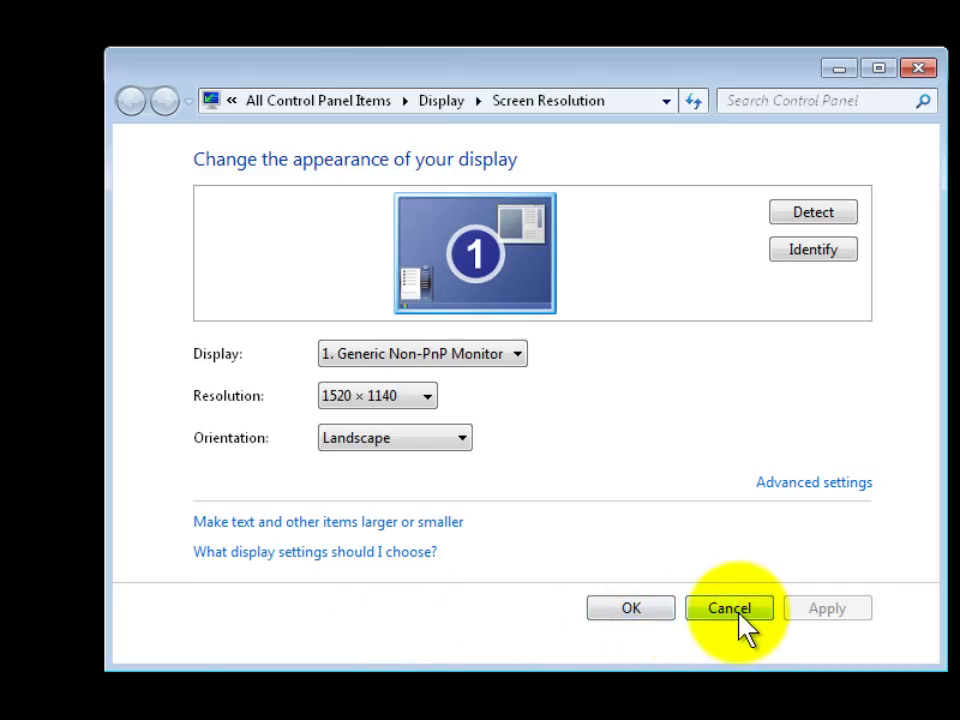